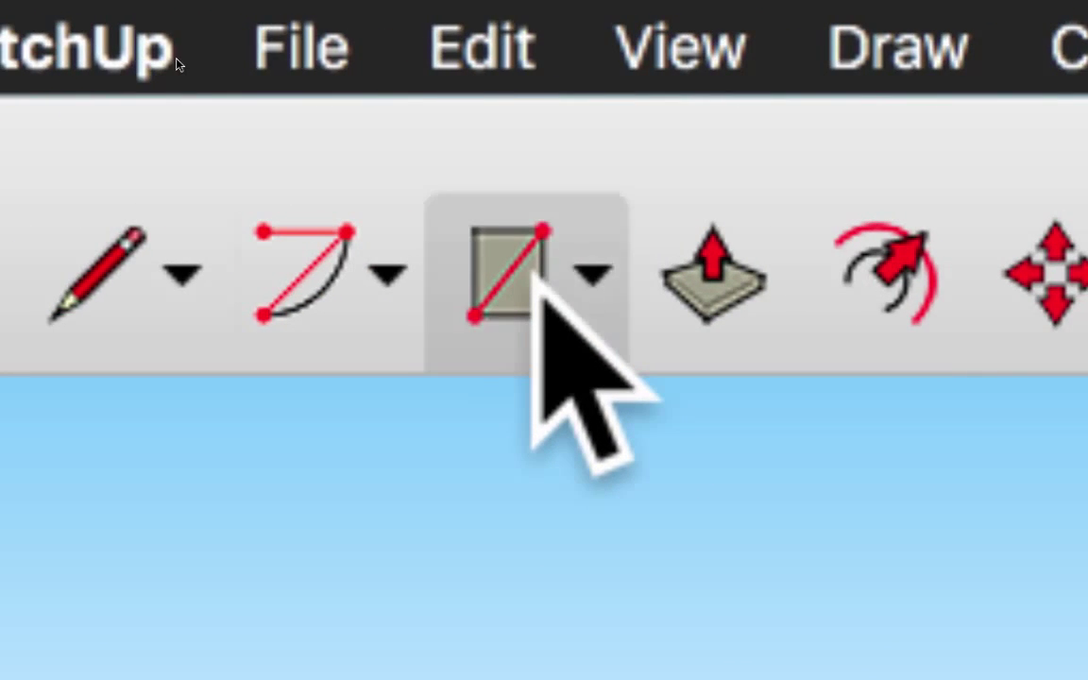
Draw a rectangle from the axis origin, entering 4m;5m as its size
left_click(392, 194)
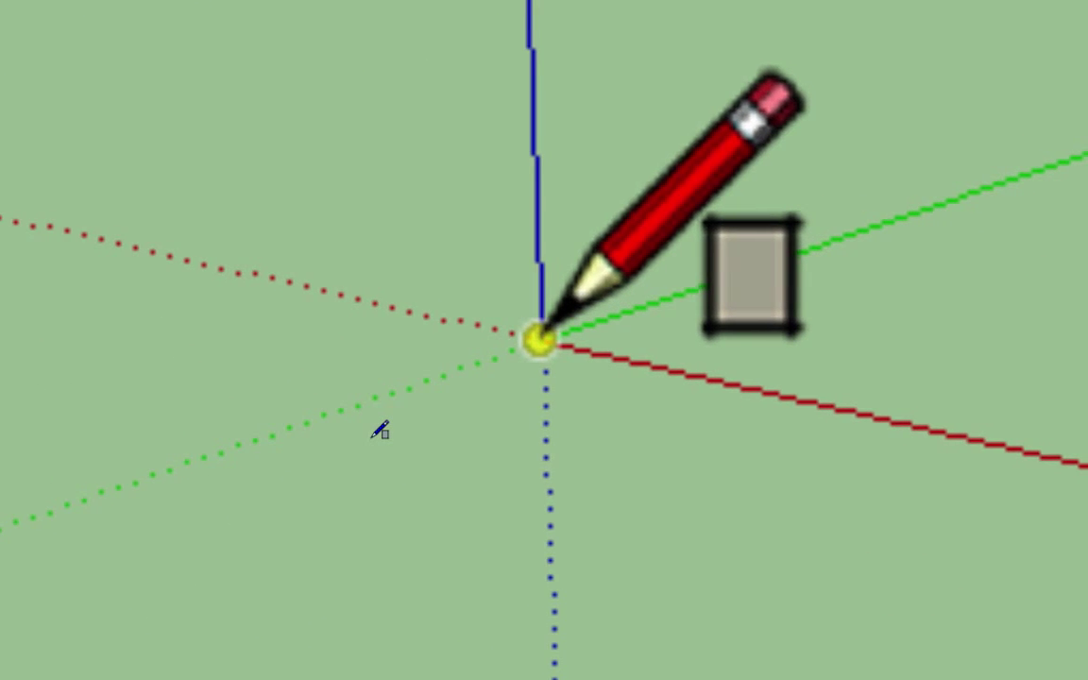
left_click(538, 337)
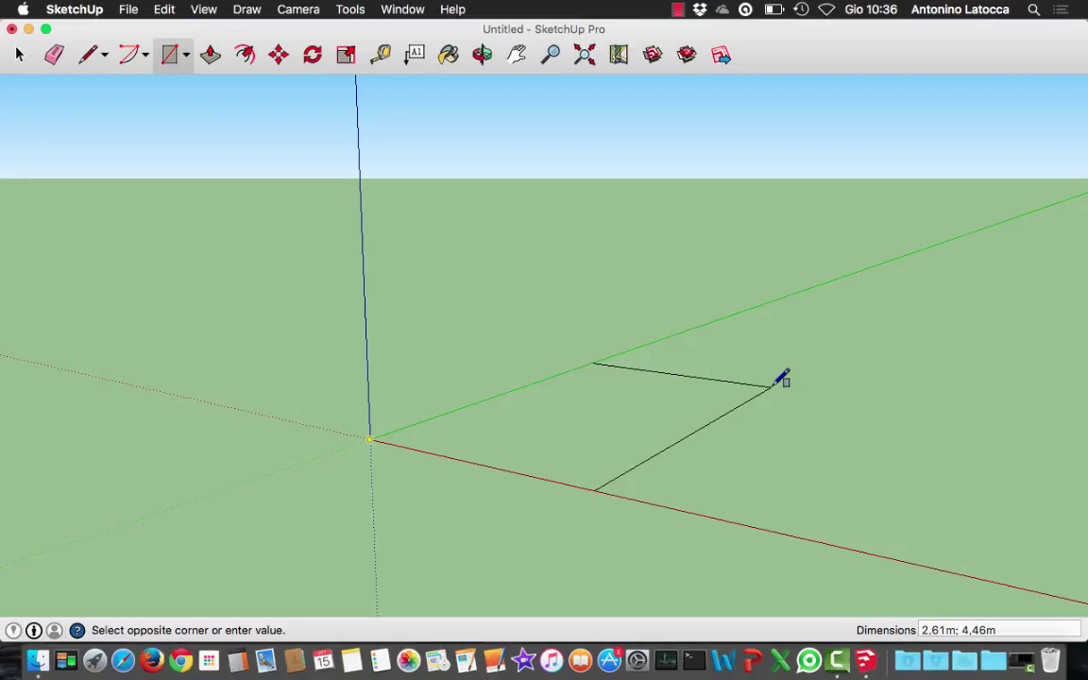
type("4m;")
type("5m")
key("Return")
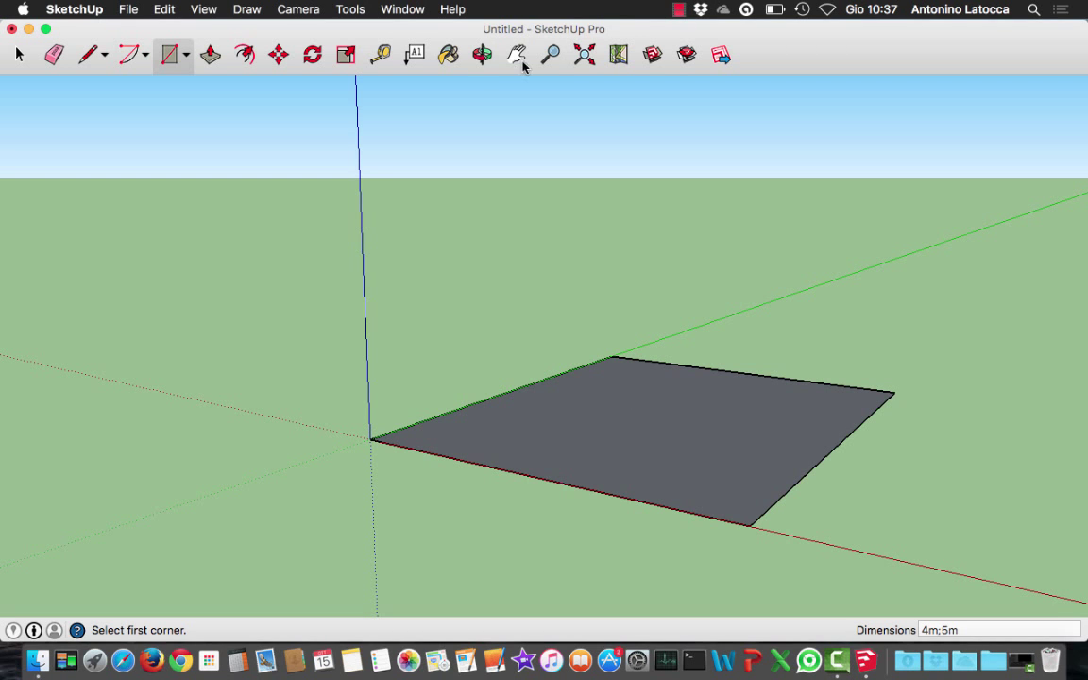
Orbit the view to see the 4 m by 5 m floor rectangle from a new angle
left_click(482, 57)
mouse_move(668, 316)
left_mouse_down()
mouse_move(656, 418)
mouse_move(343, 512)
mouse_move(330, 408)
mouse_move(420, 360)
mouse_move(785, 447)
mouse_move(961, 575)
mouse_move(949, 646)
mouse_move(753, 615)
mouse_move(720, 542)
mouse_move(785, 481)
mouse_move(802, 472)
mouse_move(881, 498)
mouse_move(787, 504)
left_mouse_up()
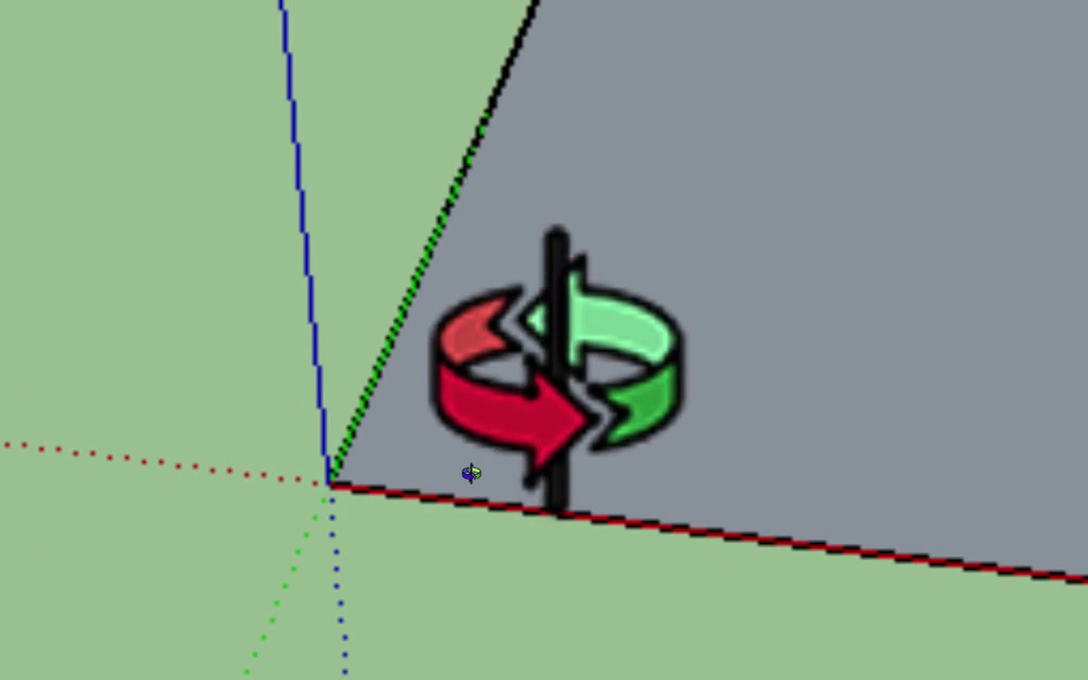
mouse_move(469, 474)
left_mouse_down()
mouse_move(508, 433)
mouse_move(547, 297)
mouse_move(565, 290)
mouse_move(576, 303)
mouse_move(576, 254)
left_mouse_up()
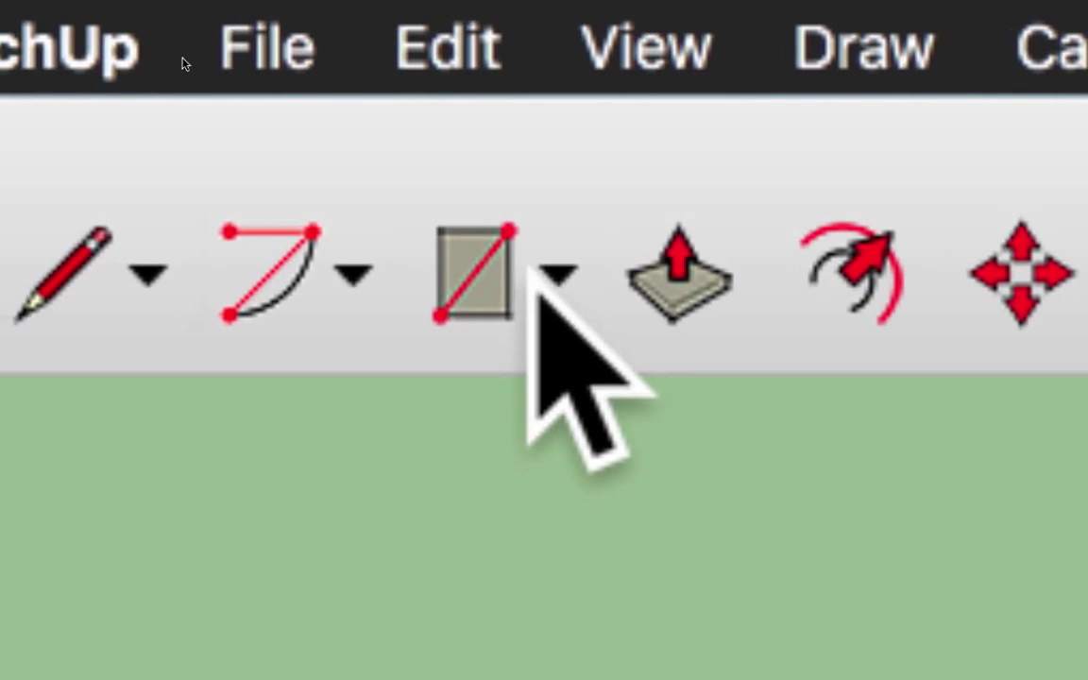
Draw a small rectangle at the floor slab's origin corner
left_click(529, 311)
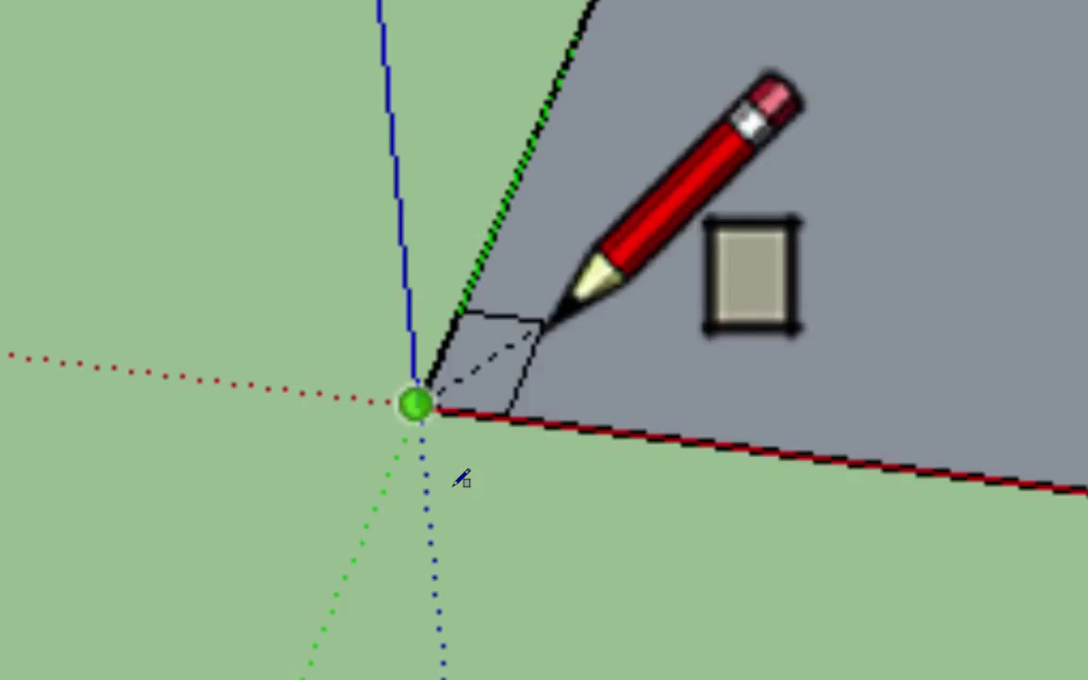
left_click(546, 326)
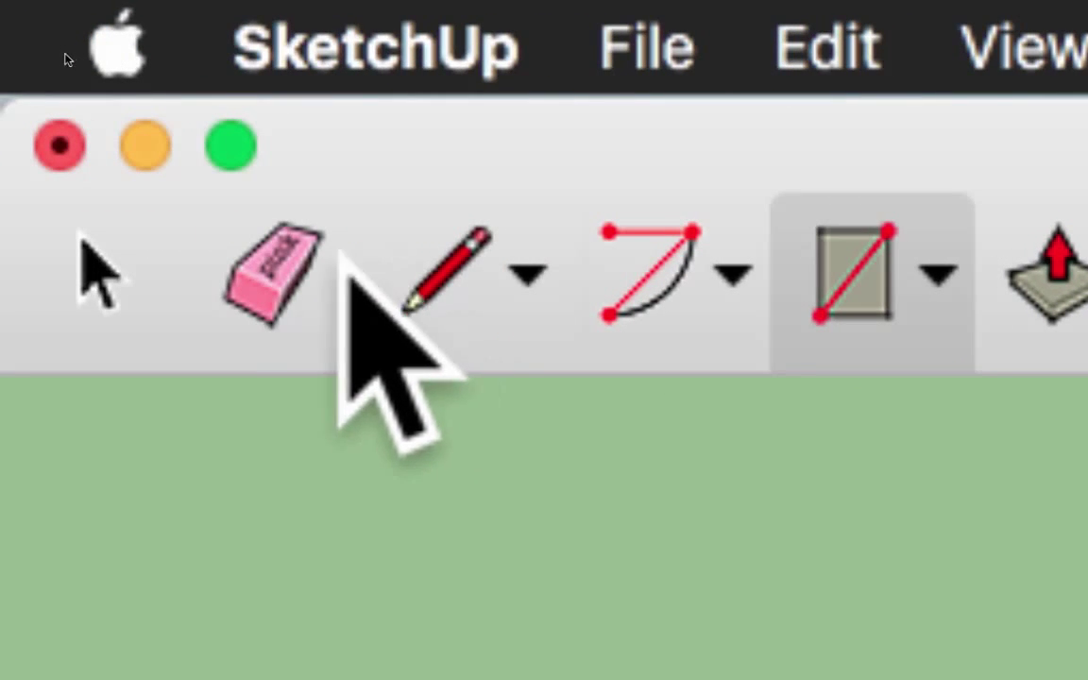
Erase the short stray edge at the slab's corner, leaving one inset inner outline
left_click(128, 272)
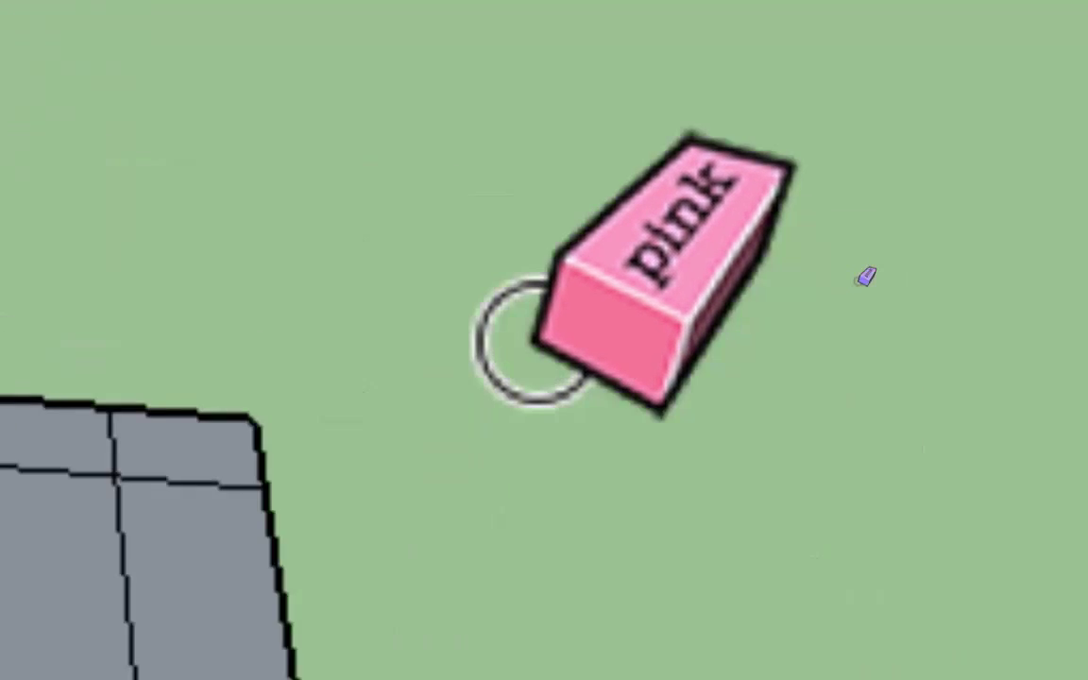
left_click(538, 335)
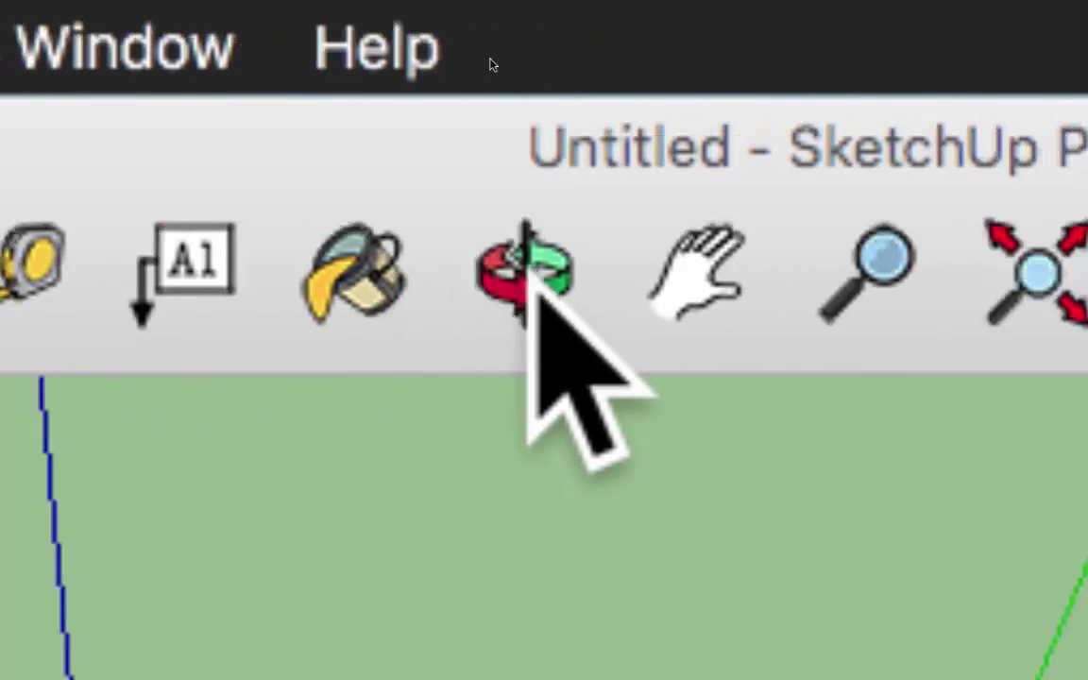
Orbit the view to see the slab and its inner outline from the opposite side
left_click(482, 54)
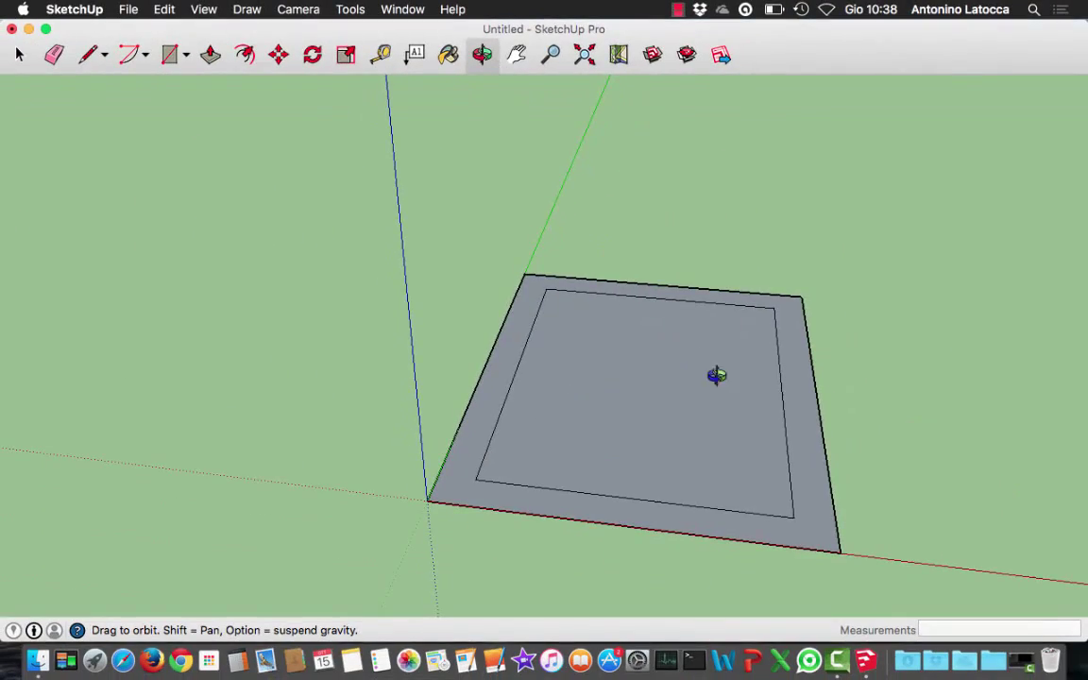
mouse_move(718, 375)
left_mouse_down()
mouse_move(512, 498)
mouse_move(263, 507)
mouse_move(241, 409)
mouse_move(331, 439)
mouse_move(157, 435)
mouse_move(158, 425)
mouse_move(183, 479)
left_mouse_up()
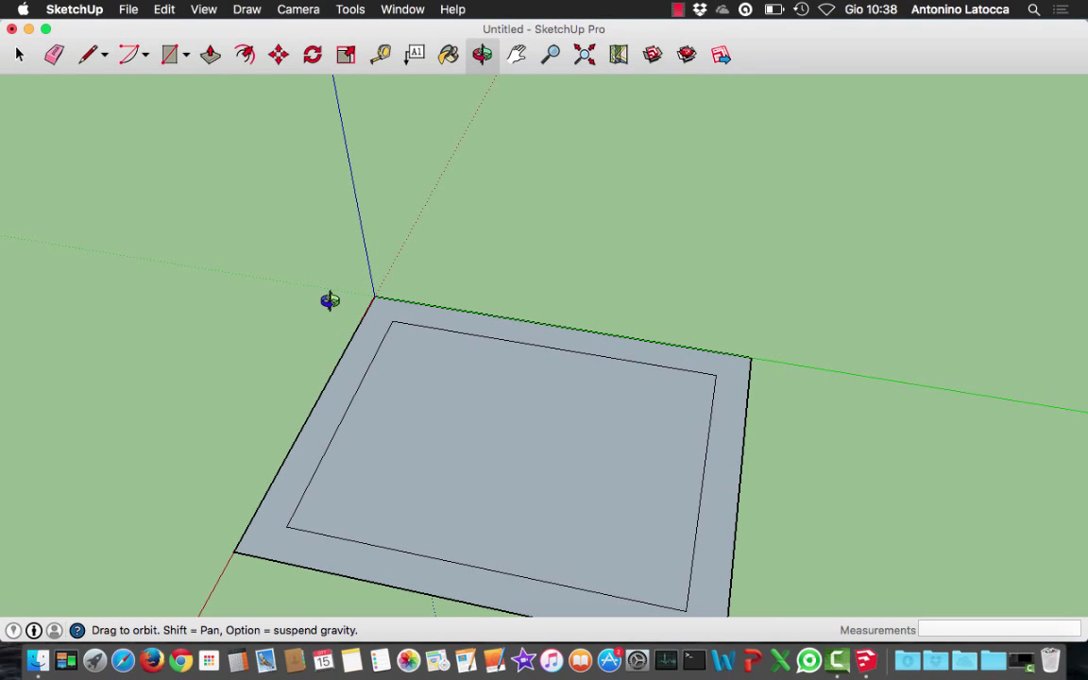
mouse_move(274, 439)
left_mouse_down()
mouse_move(790, 440)
mouse_move(984, 400)
mouse_move(638, 444)
mouse_move(569, 464)
mouse_move(838, 549)
mouse_move(841, 671)
left_mouse_up()
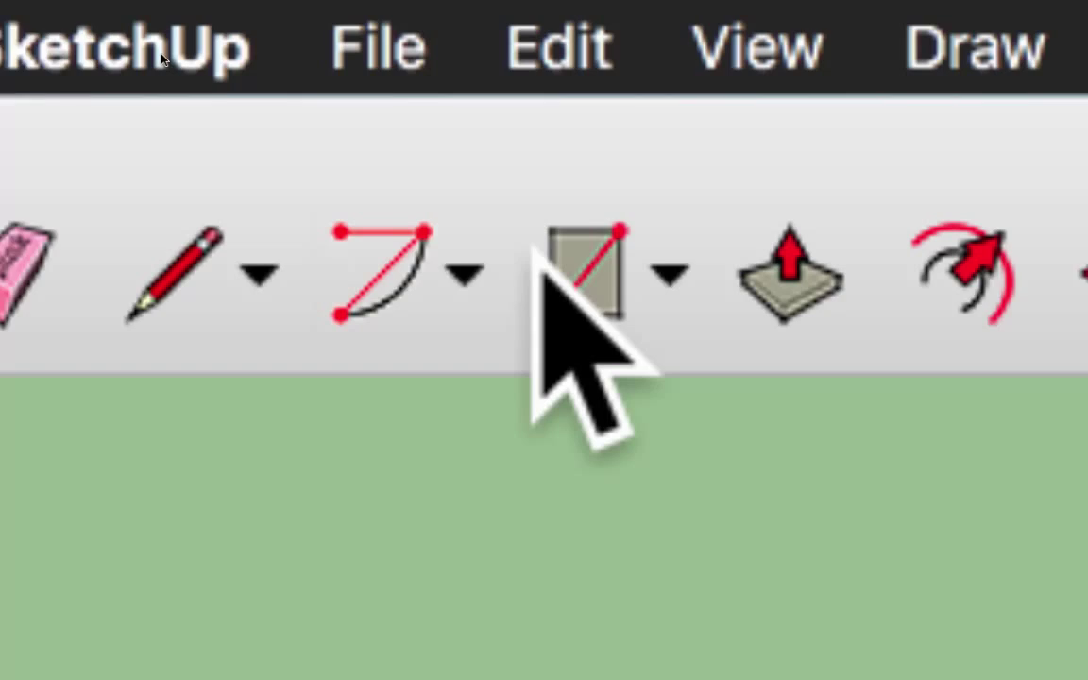
Draw a 4,20m by 0,60 rectangle strip from the slab's inner corner
left_click(529, 241)
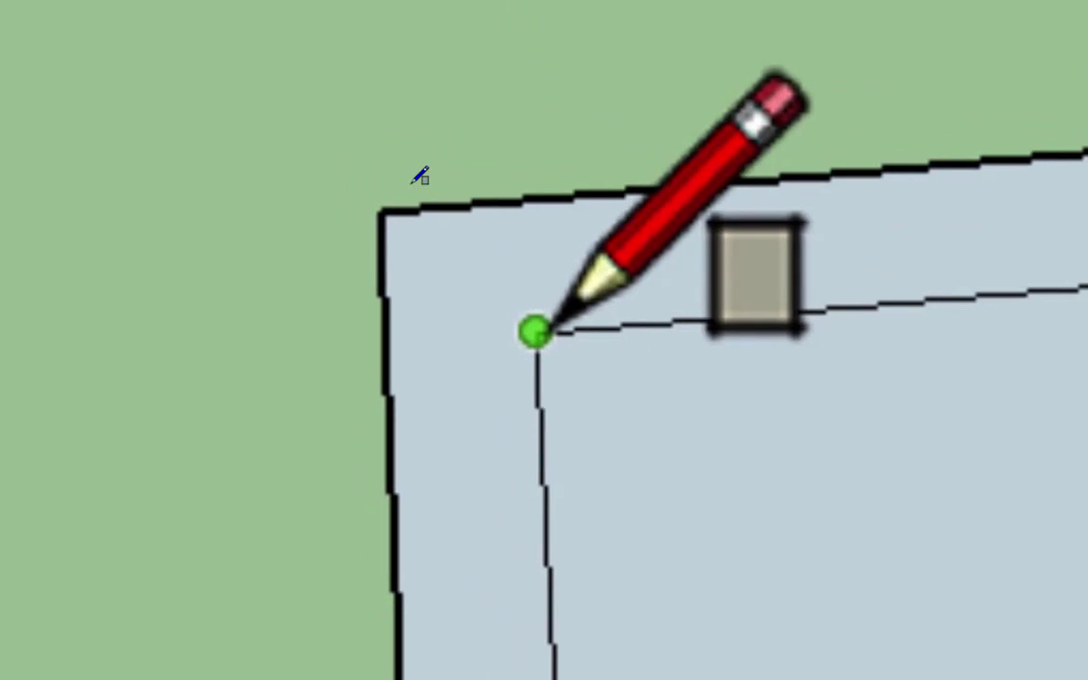
left_click(536, 330)
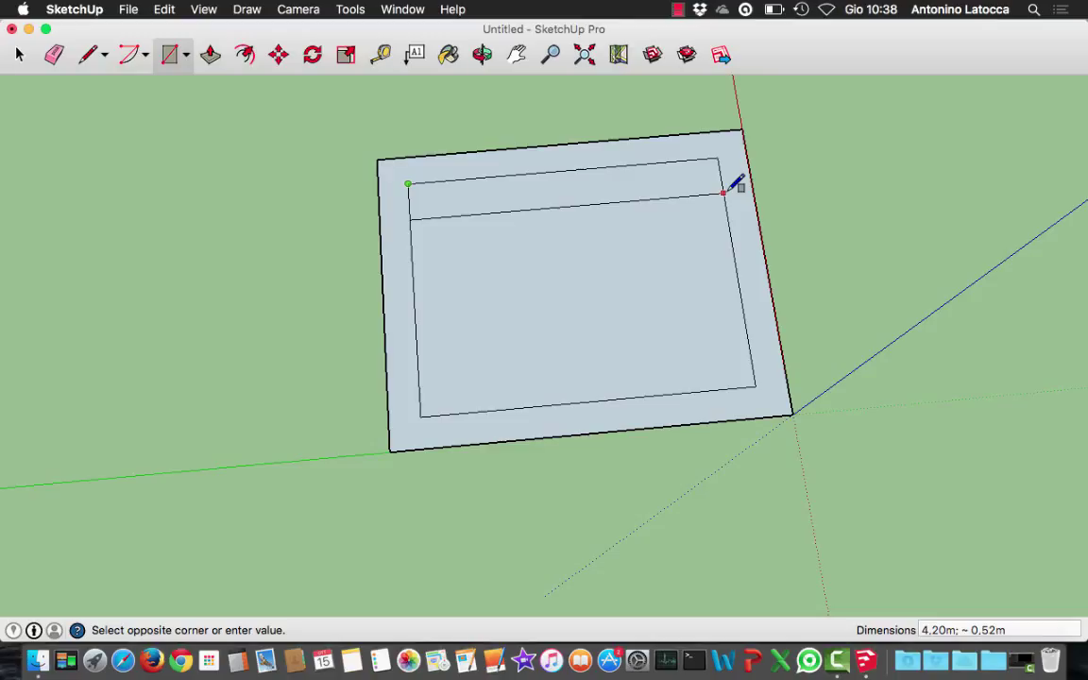
type("4,2")
type("0m")
type("0,60")
key("Return")
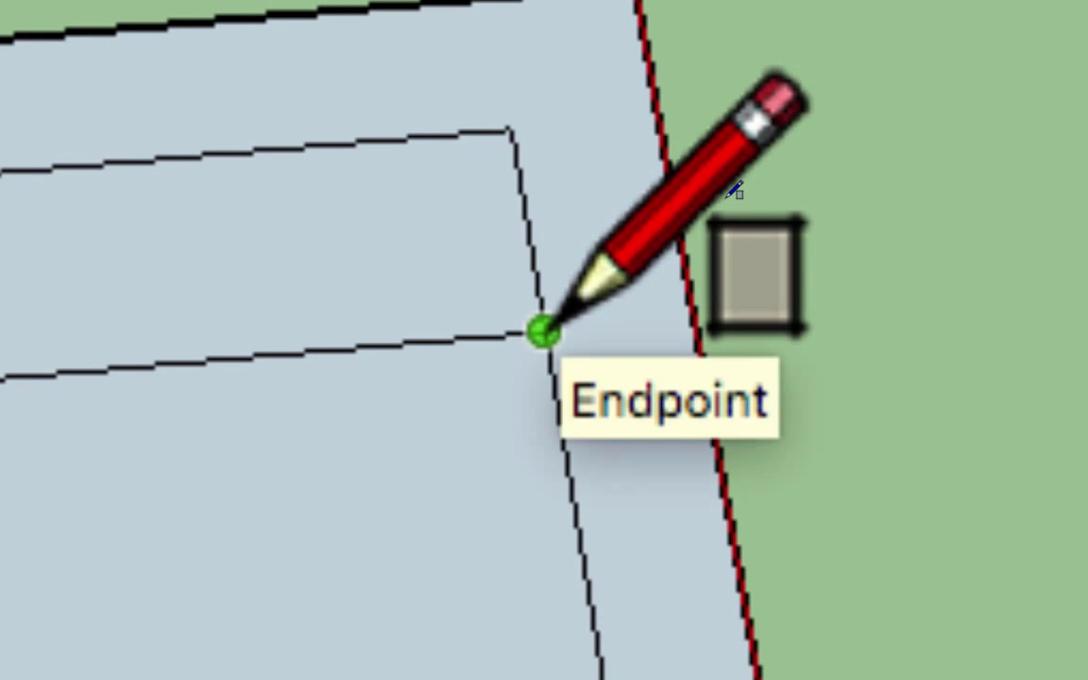
Draw a rectangle from the strip's inner corner to form the L-shaped stair leg
left_click(548, 326)
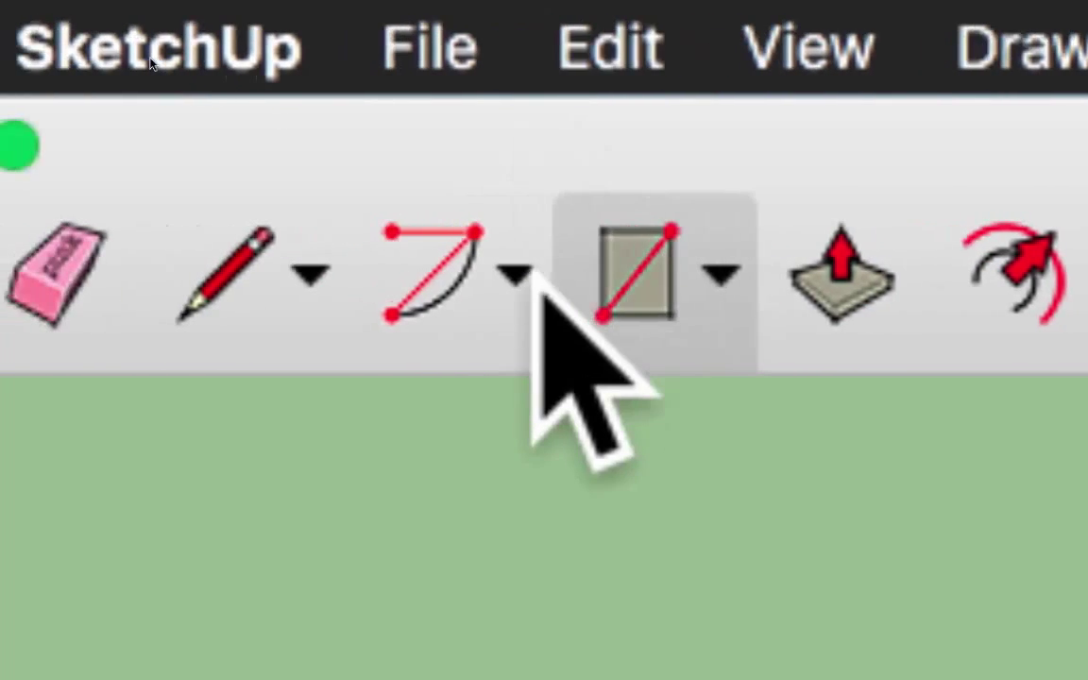
left_click(283, 279)
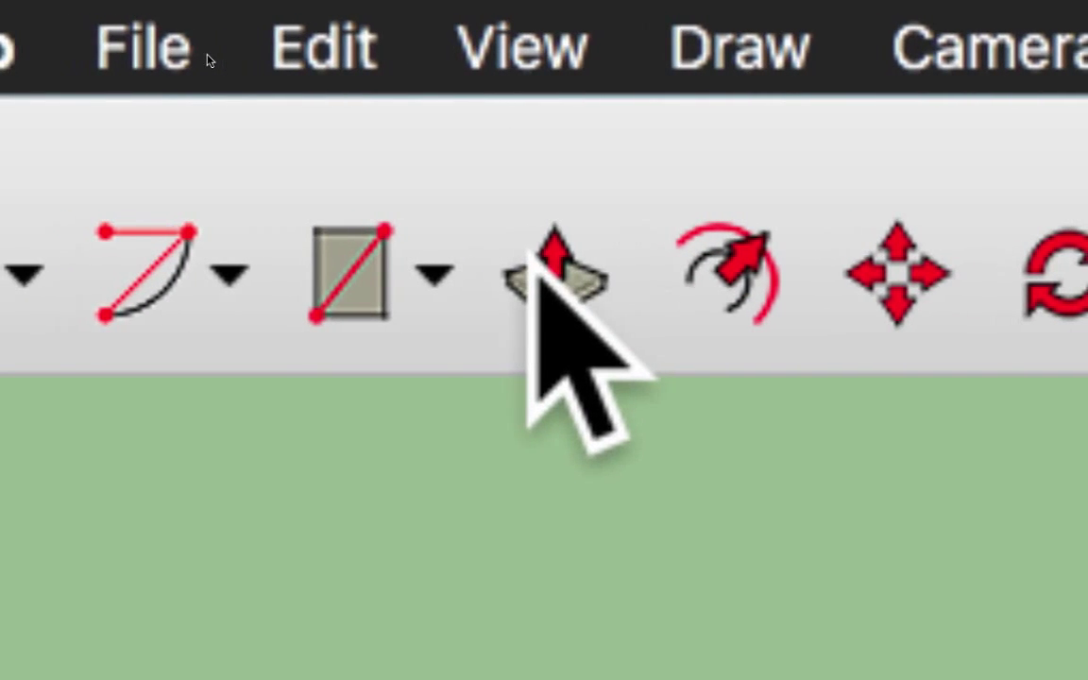
Push/Pull the long stair strip up into a low first step
key("p")
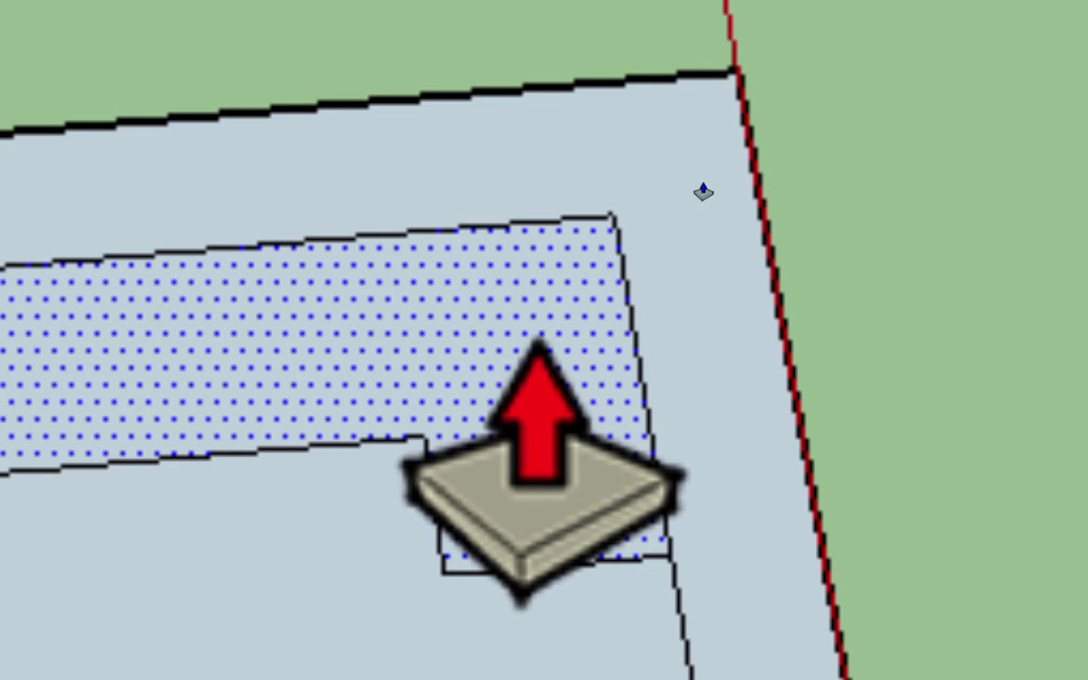
left_click(521, 593)
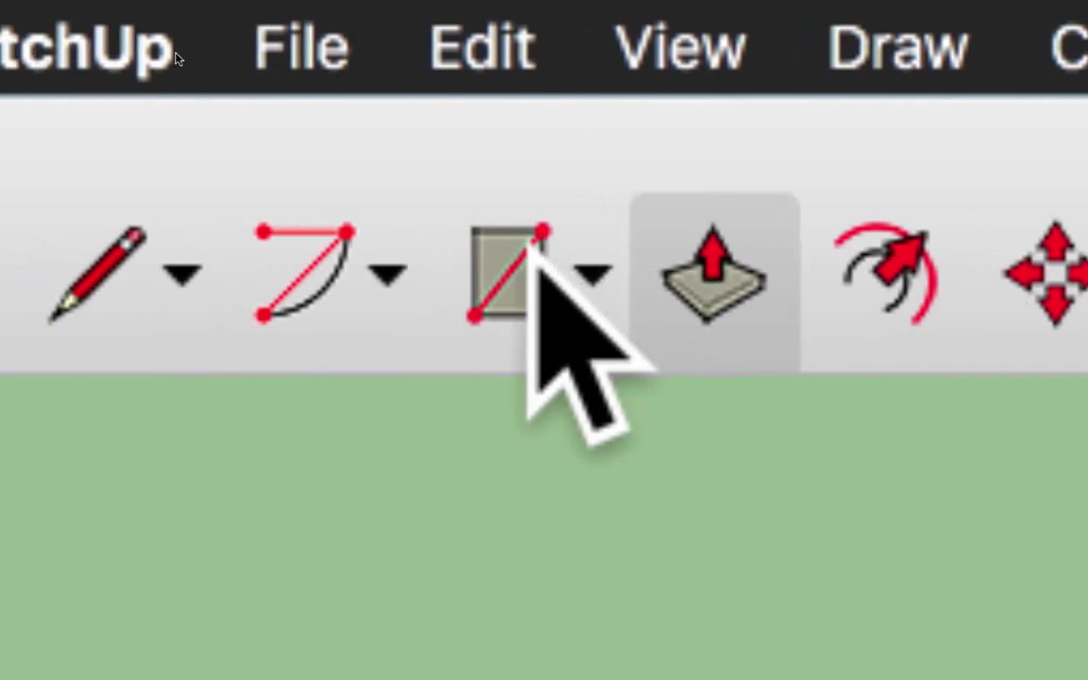
Draw a step rectangle in the corner leg and raise the stair strip face
left_click(321, 269)
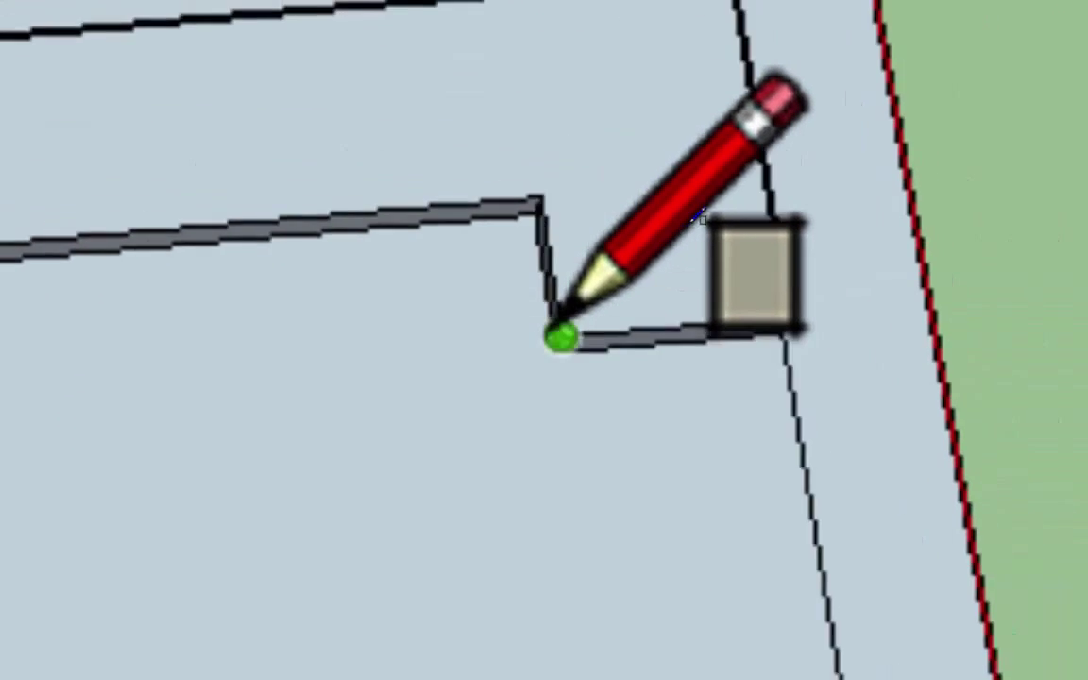
left_click(540, 333)
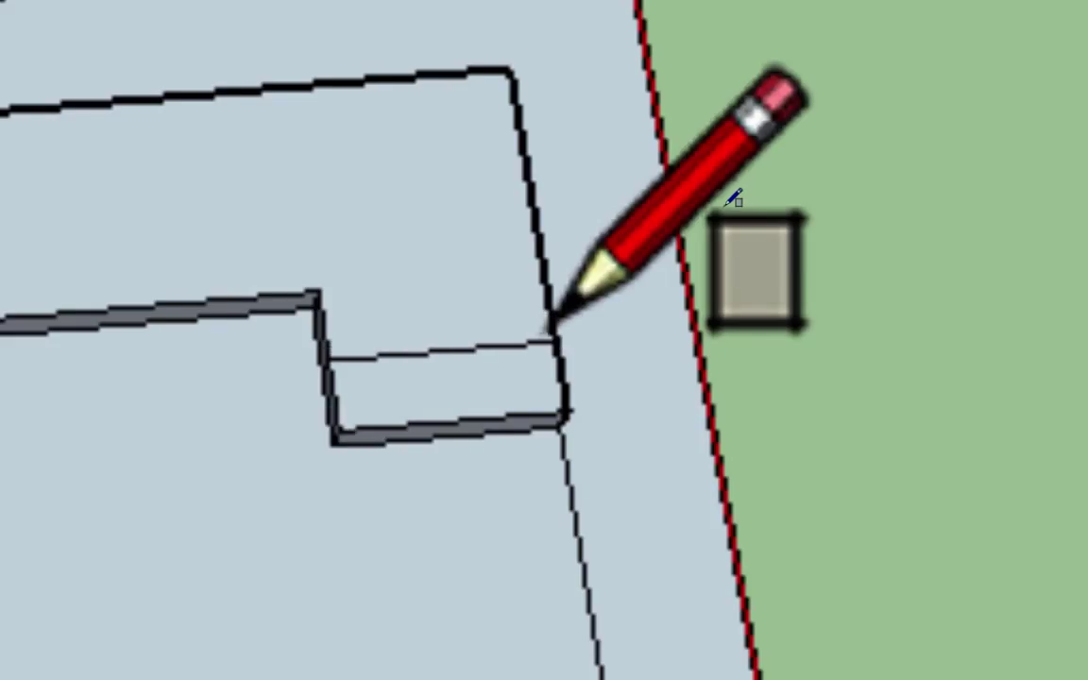
left_click(555, 342)
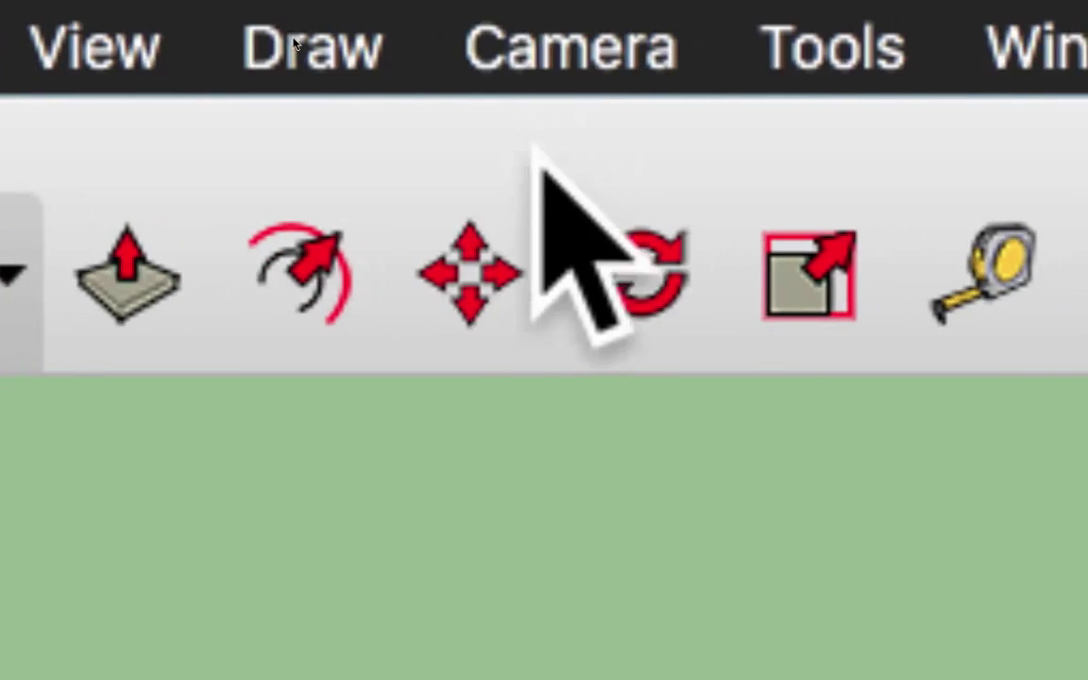
left_click(133, 284)
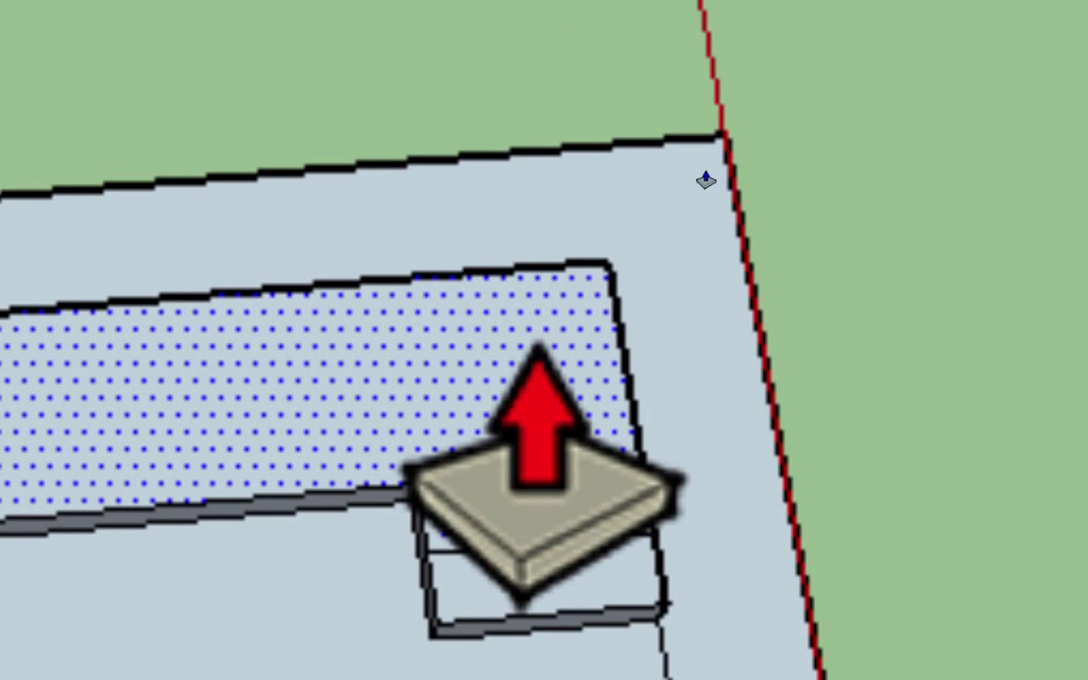
left_click(539, 472)
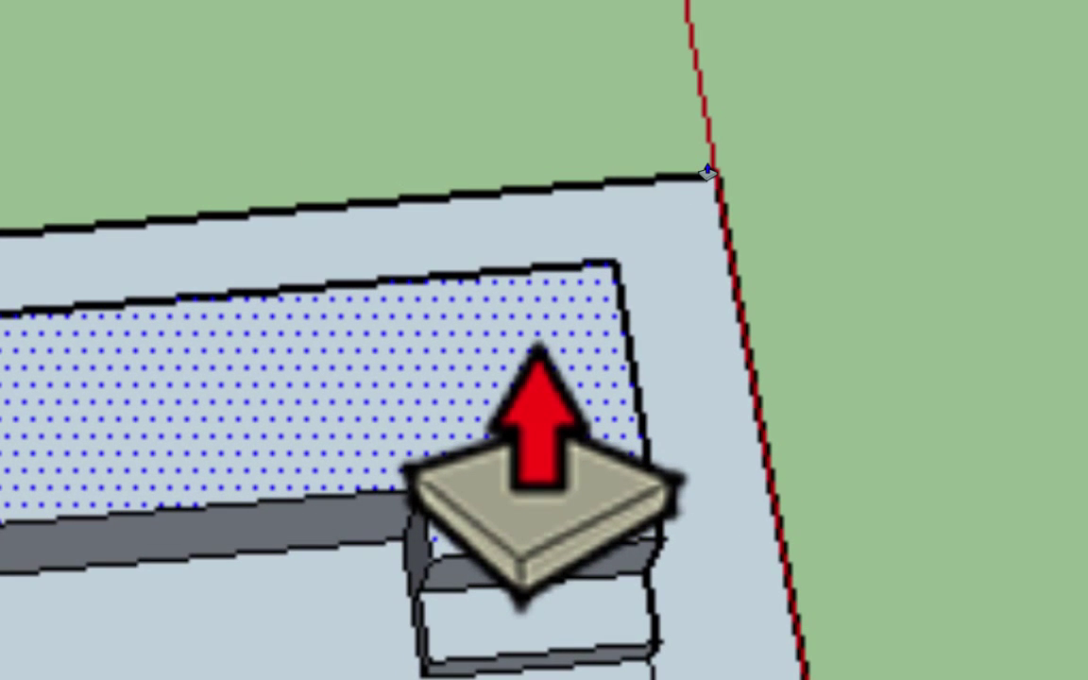
left_click(539, 472)
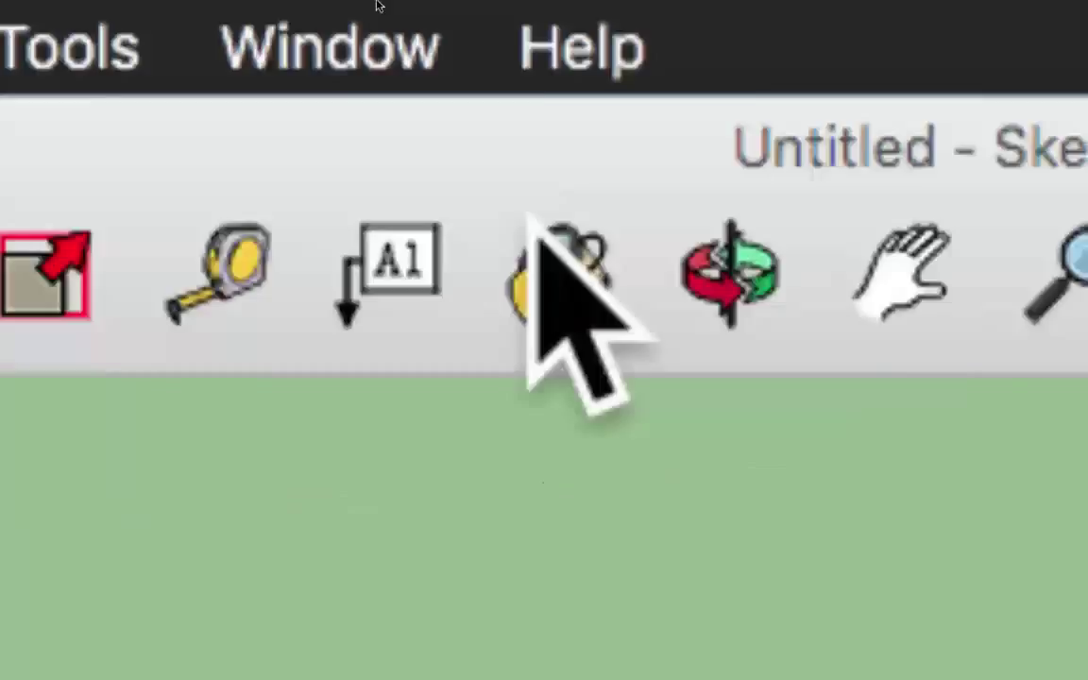
Draw the next step rectangle at the corner and push the long stair strip higher
left_click(680, 274)
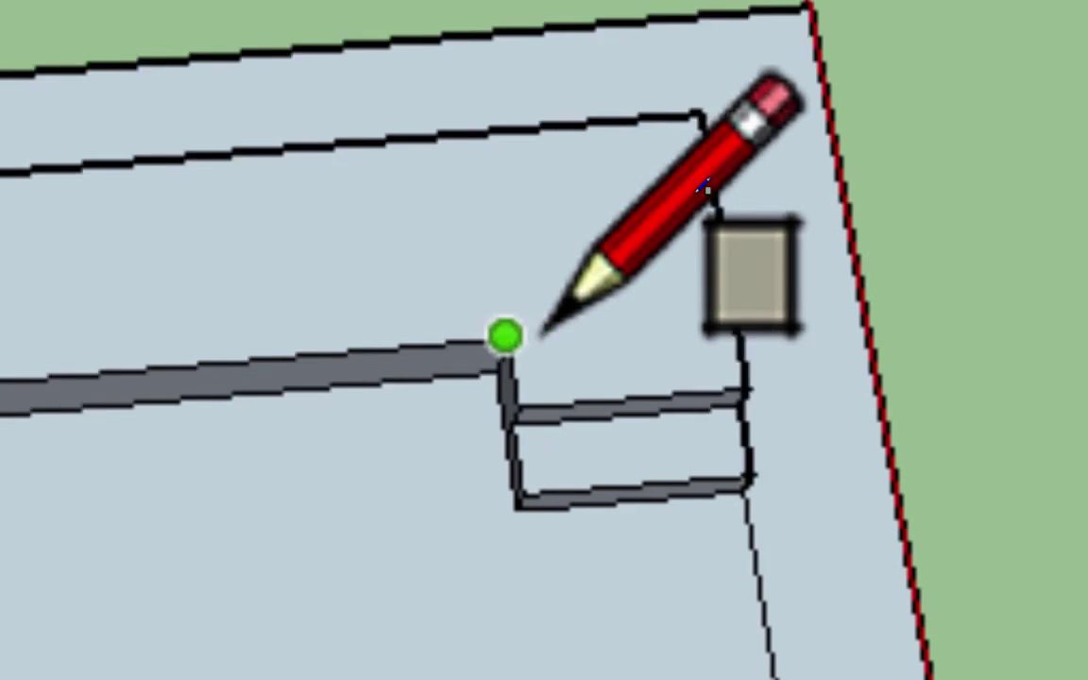
left_click(536, 335)
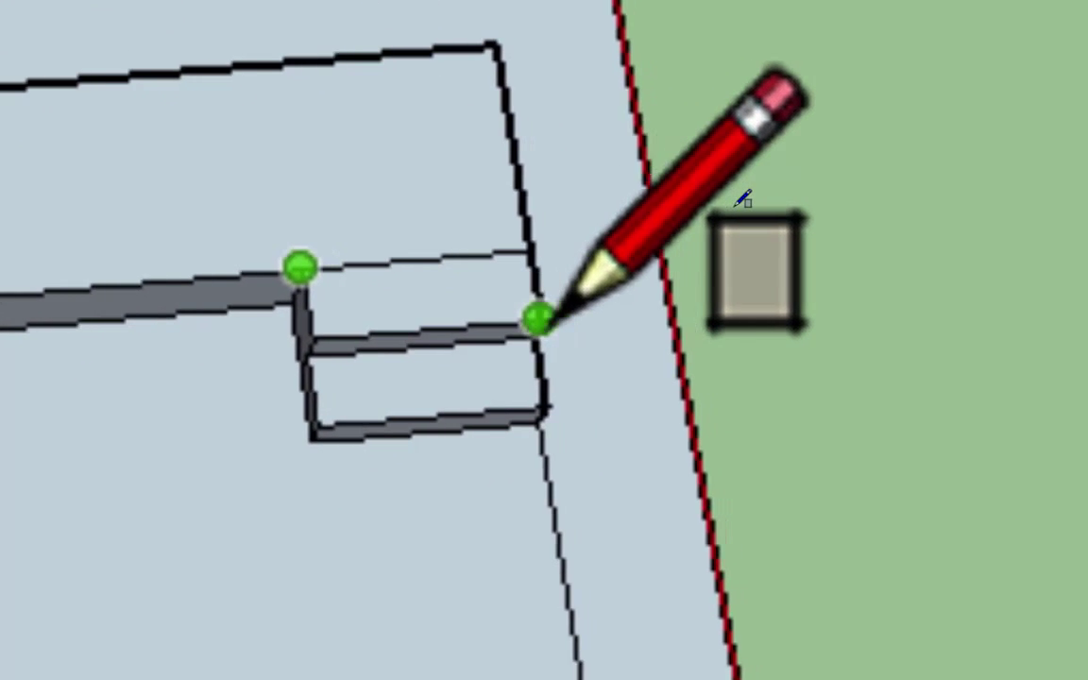
left_click(546, 328)
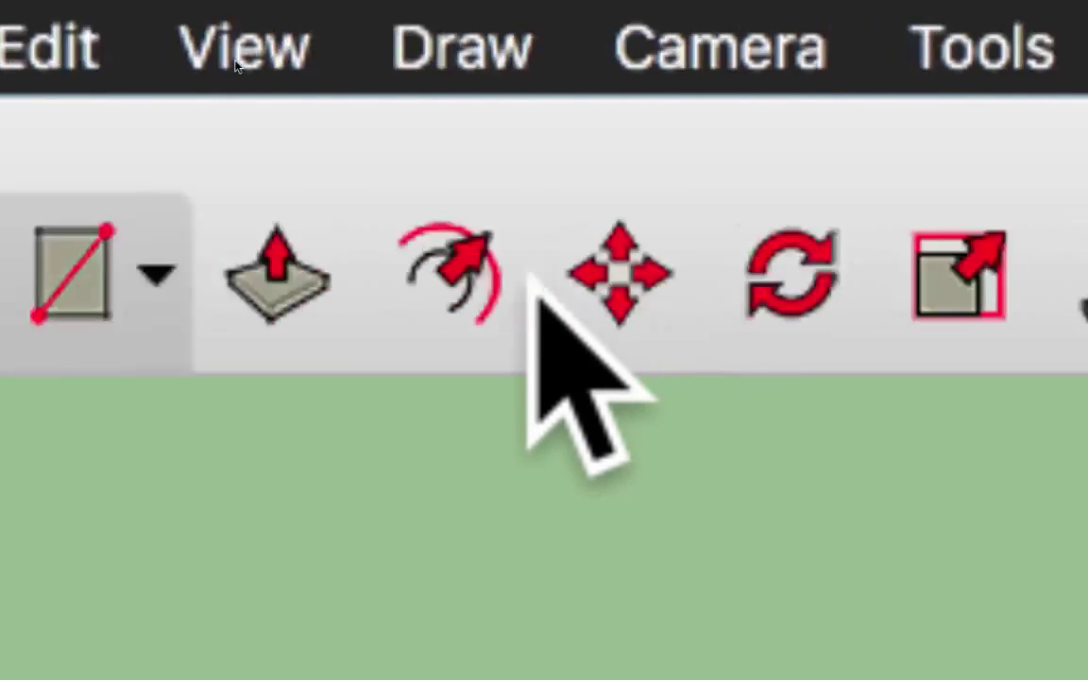
left_click(277, 274)
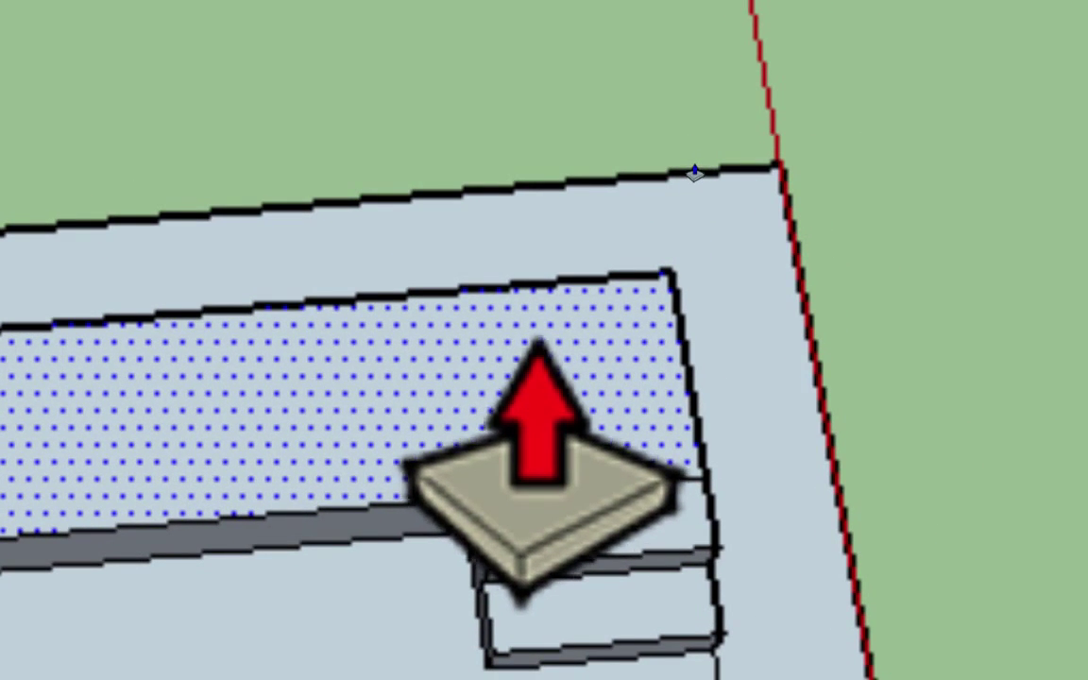
left_click_drag(694, 173, 697, 163)
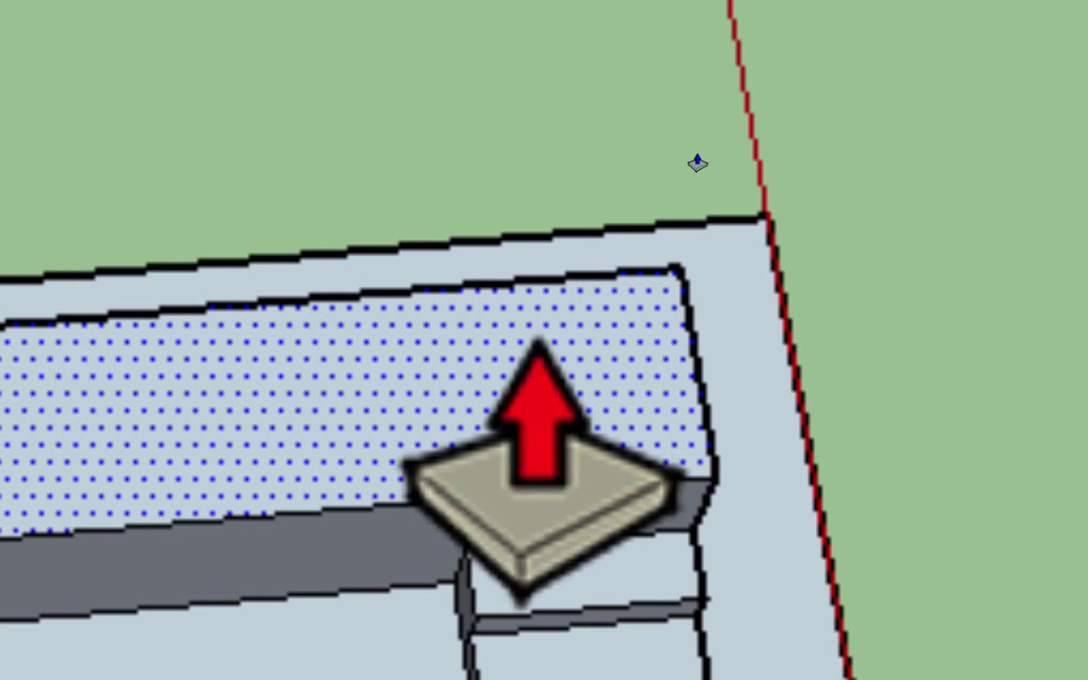
left_click(698, 164)
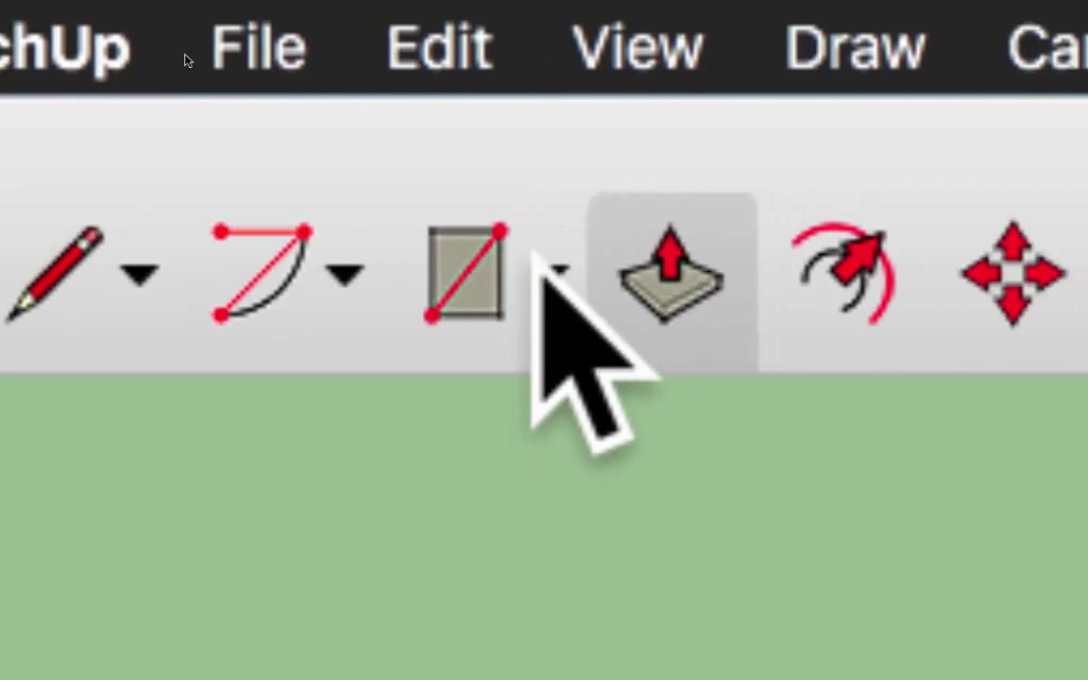
Draw a diagonal edge from the top step corner to the ledge's inner corner, then push the ledge into a sloped wedge
left_click(452, 283)
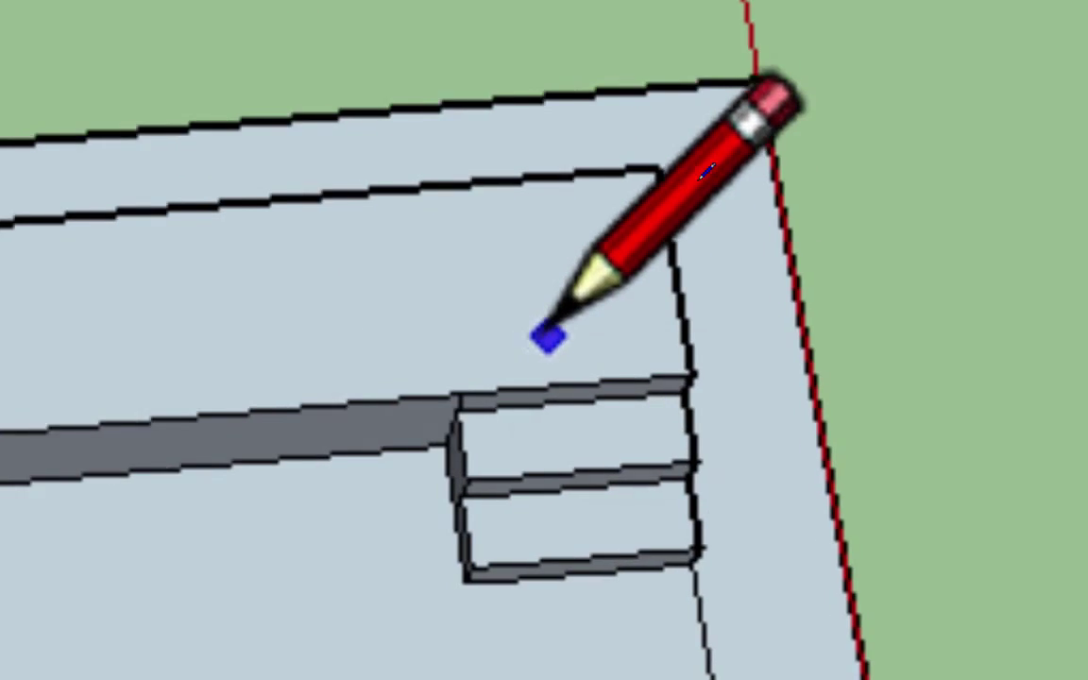
left_click(543, 328)
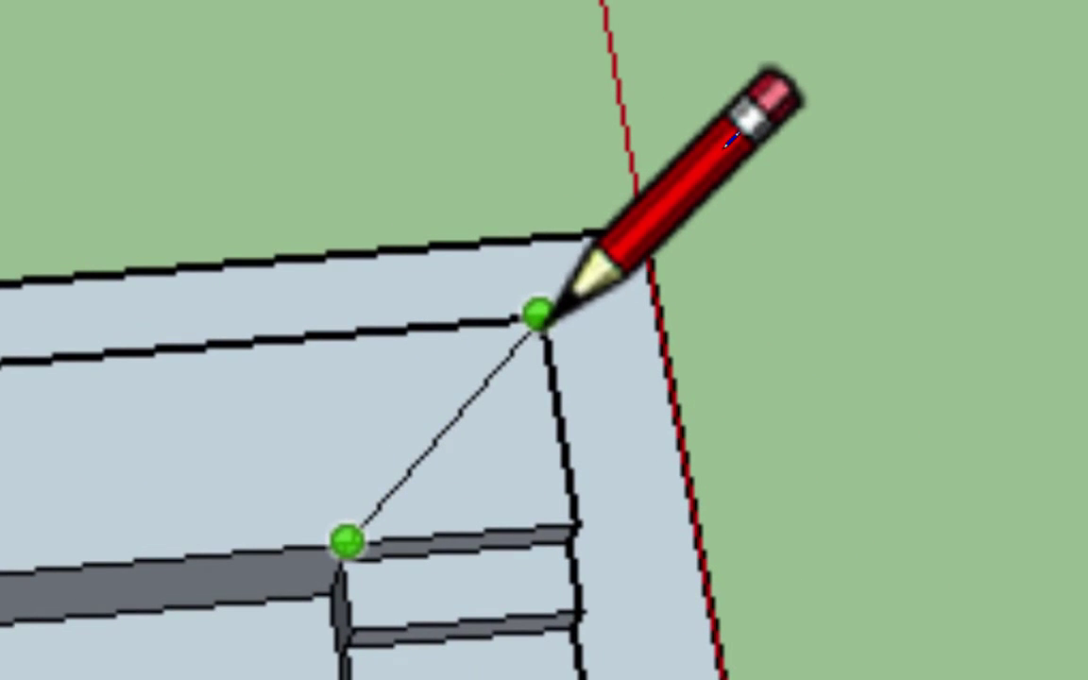
left_click(543, 326)
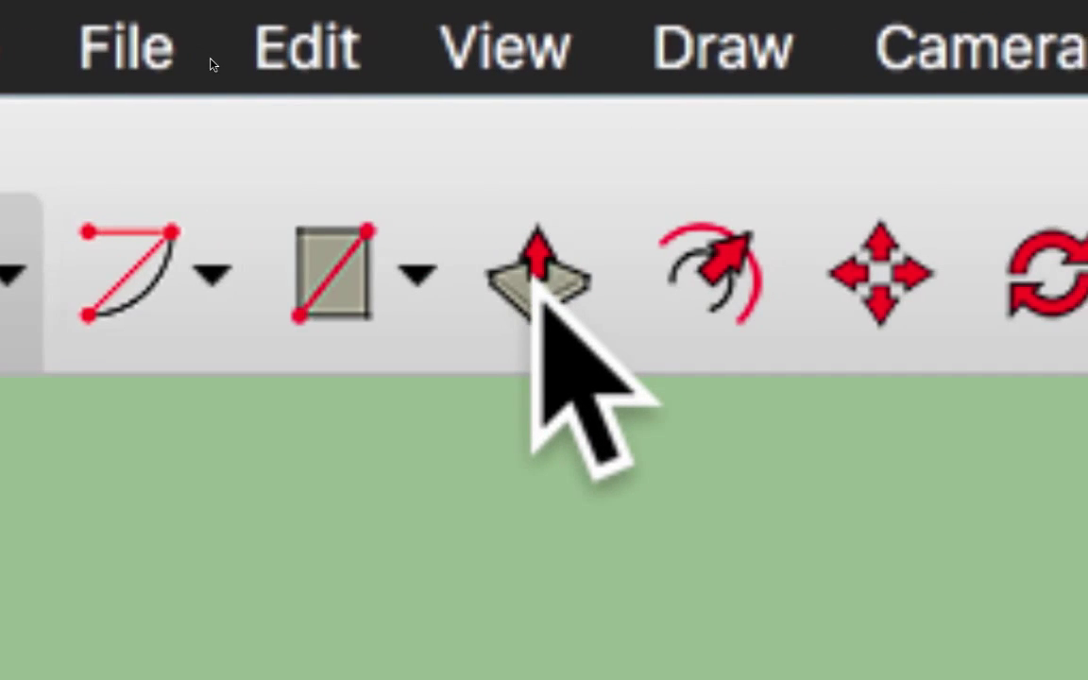
left_click(5, 278)
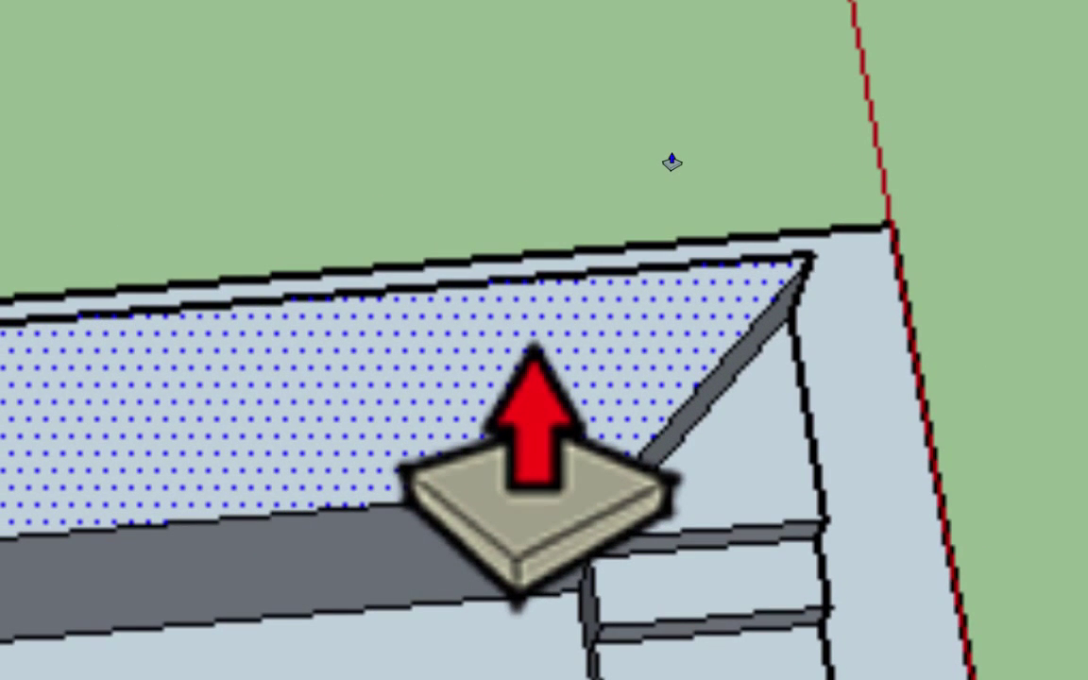
left_click(518, 591)
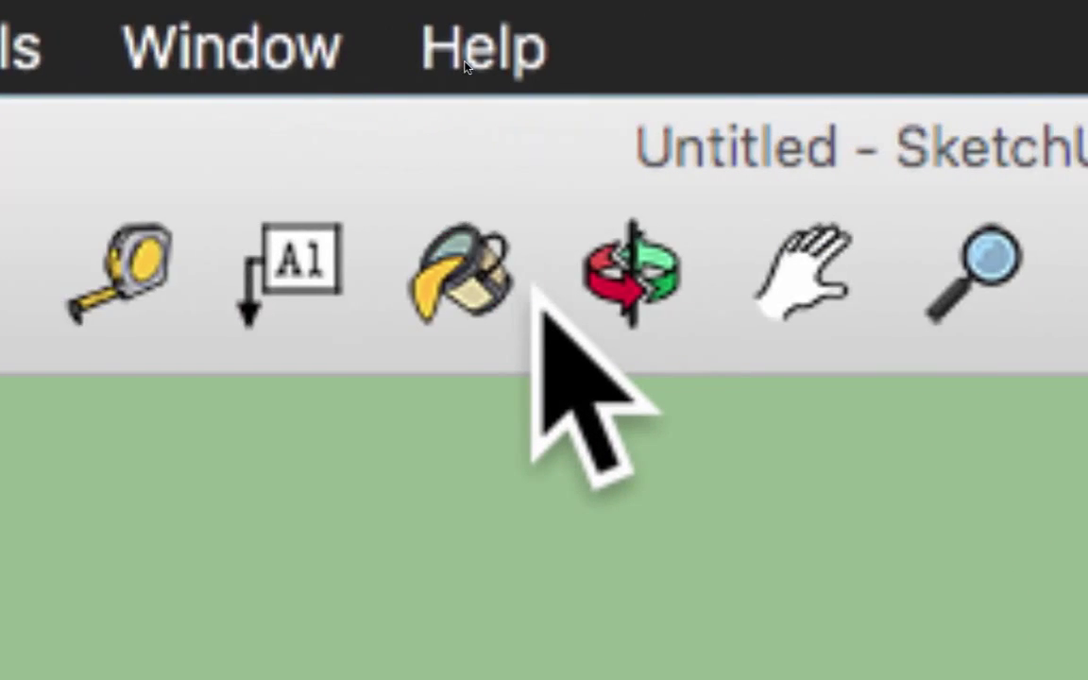
left_click(701, 276)
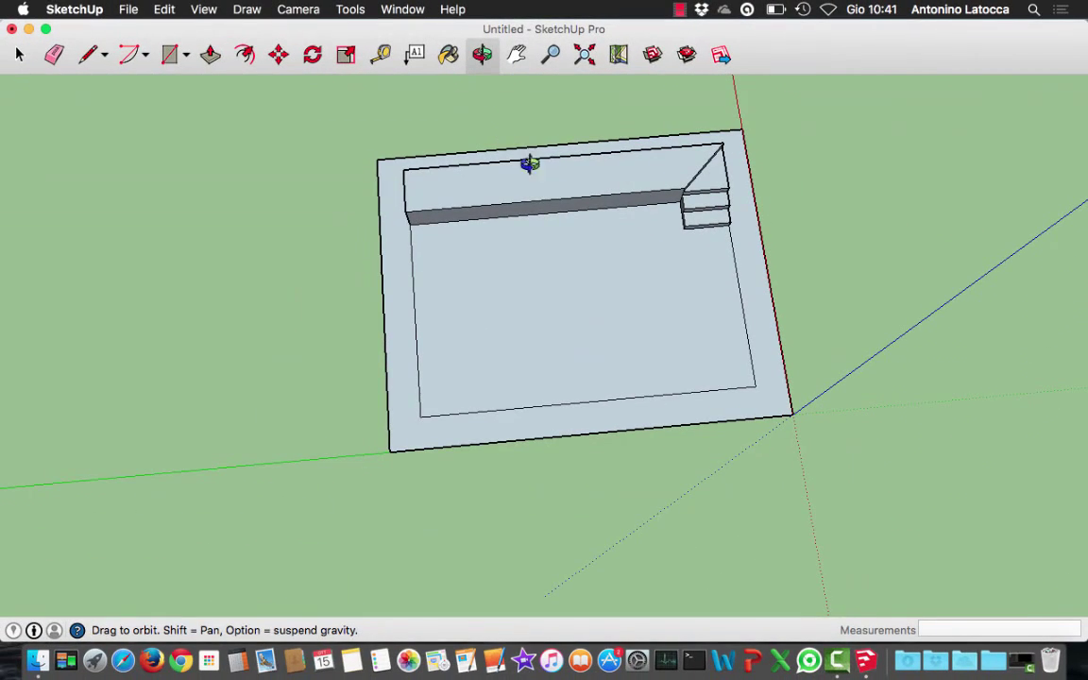
Tilt the view lower and zoom in close on the treads and sloped wedge at the slab corner
left_click_drag(626, 269, 630, 209)
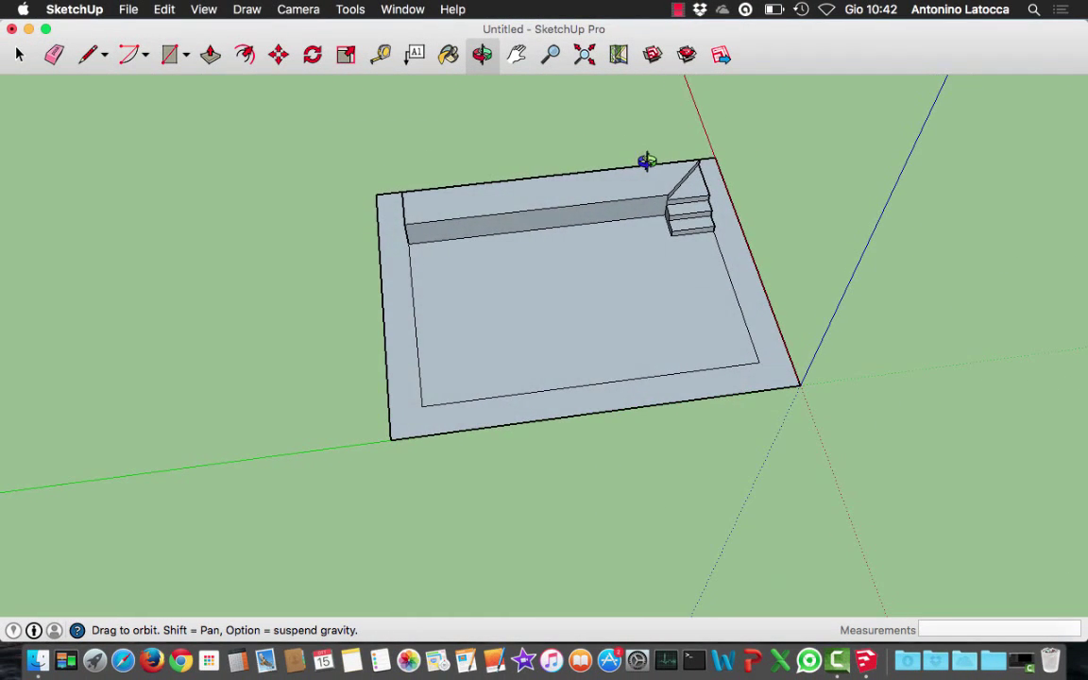
scroll(684, 204, "up", 5)
scroll(683, 204, "up", 3)
scroll(683, 204, "up", 2)
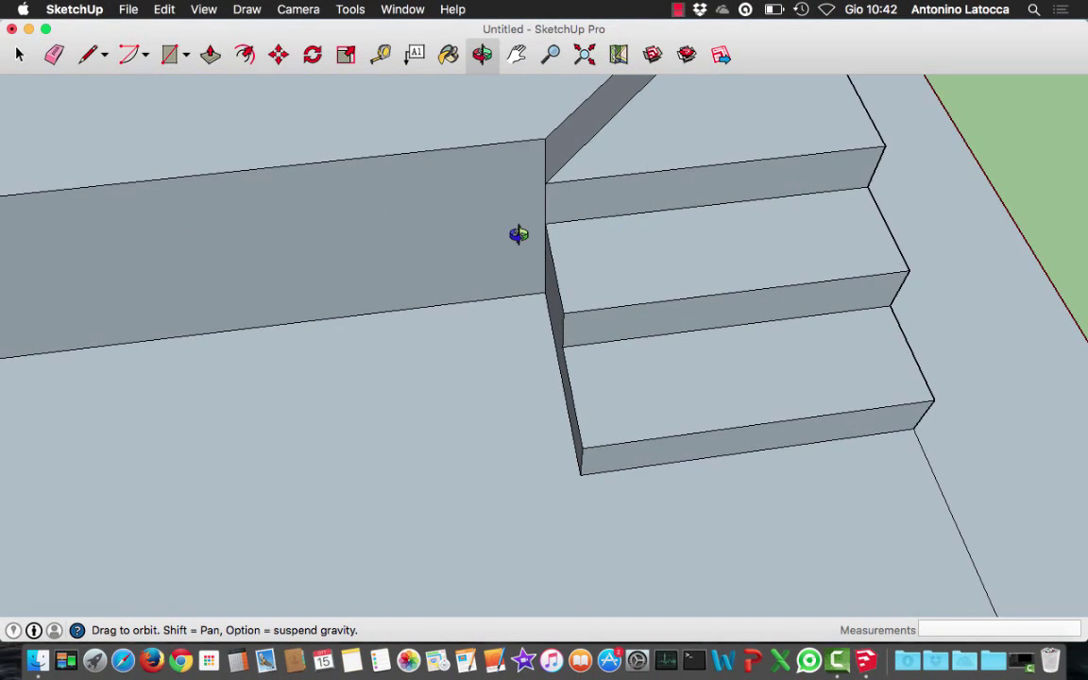
mouse_move(492, 256)
left_mouse_down()
mouse_move(513, 403)
mouse_move(433, 389)
mouse_move(309, 252)
mouse_move(385, 196)
mouse_move(430, 240)
mouse_move(508, 199)
mouse_move(394, 150)
left_mouse_up()
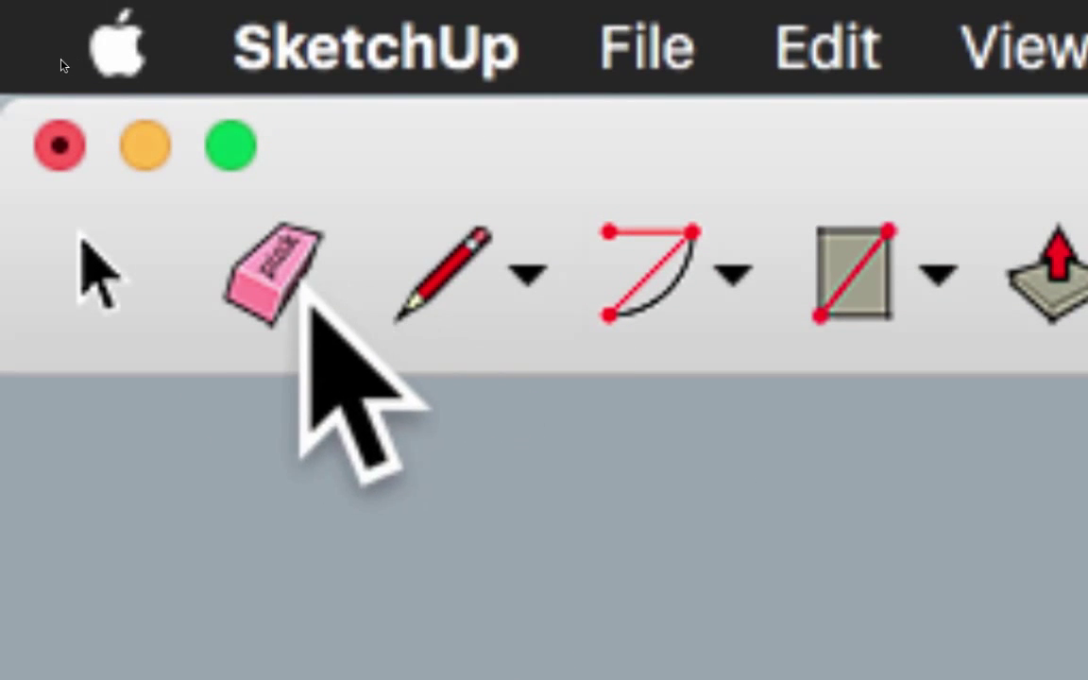
Erase stray stair edges, add a rectangle on the ledge edge, and raise the ledge 0.10 m
left_click(248, 274)
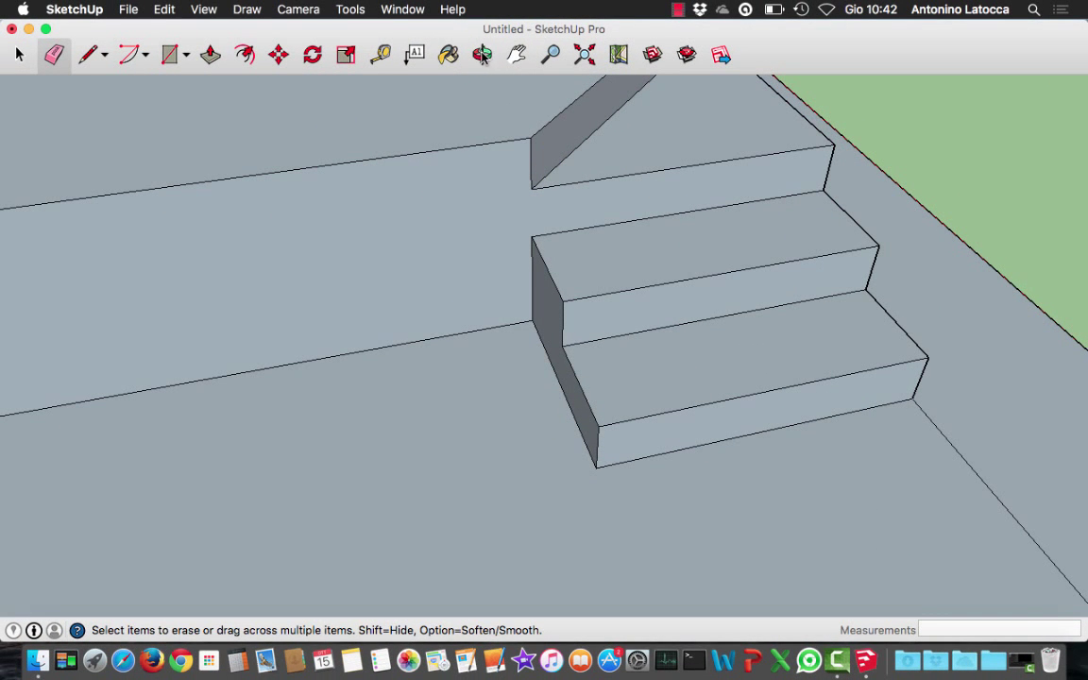
scroll(450, 200, "down", 3)
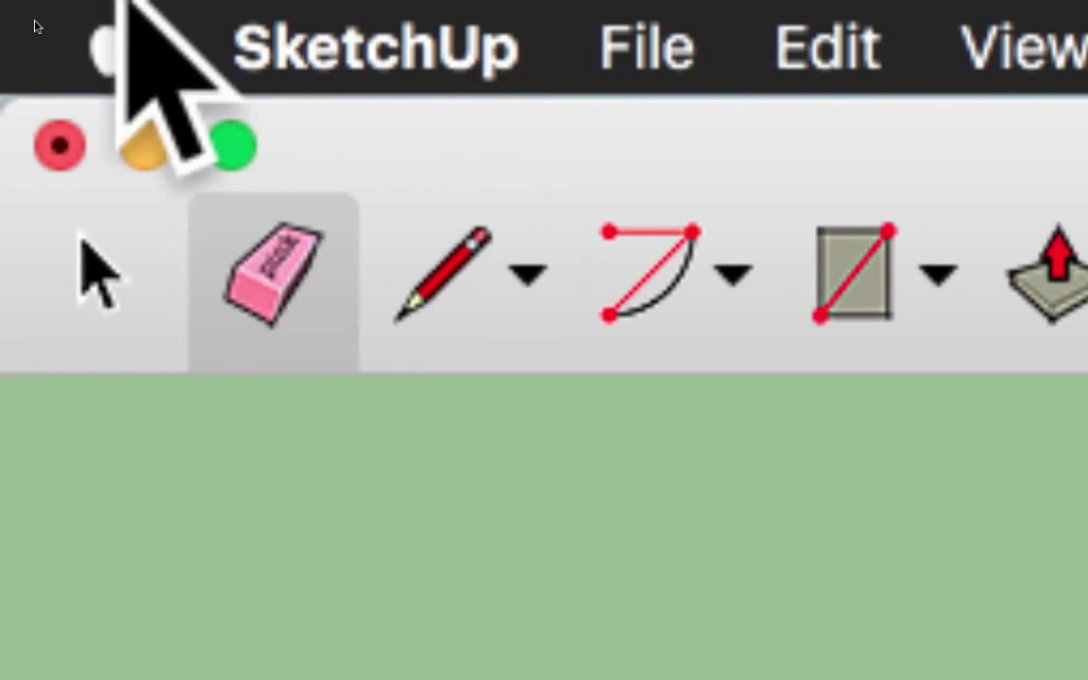
left_click(531, 251)
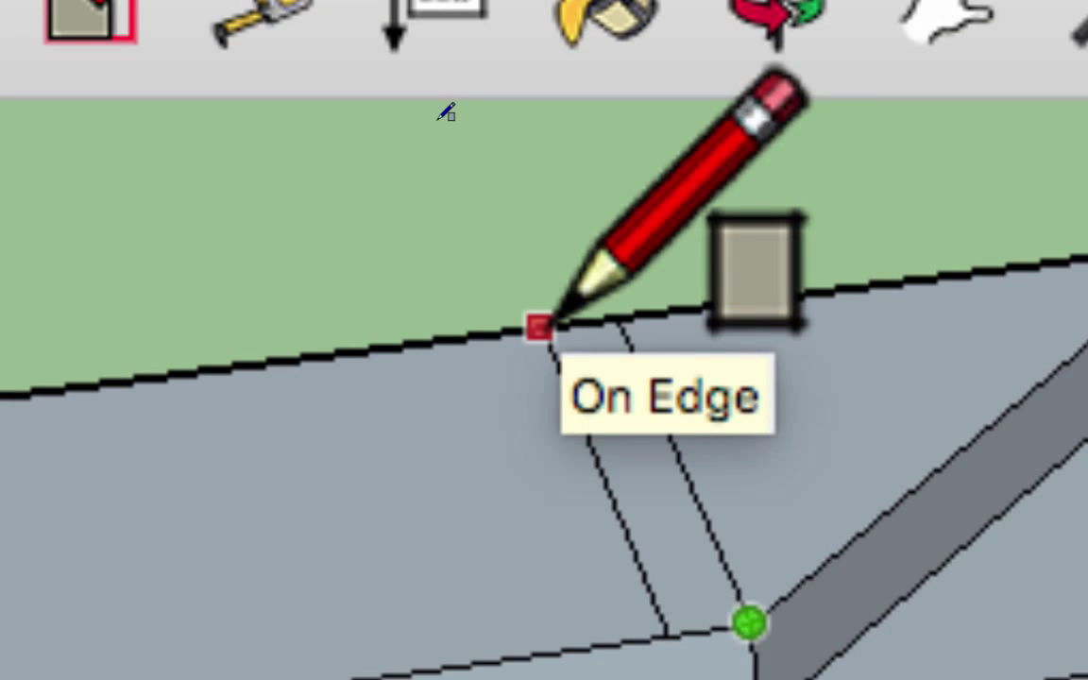
left_click(553, 321)
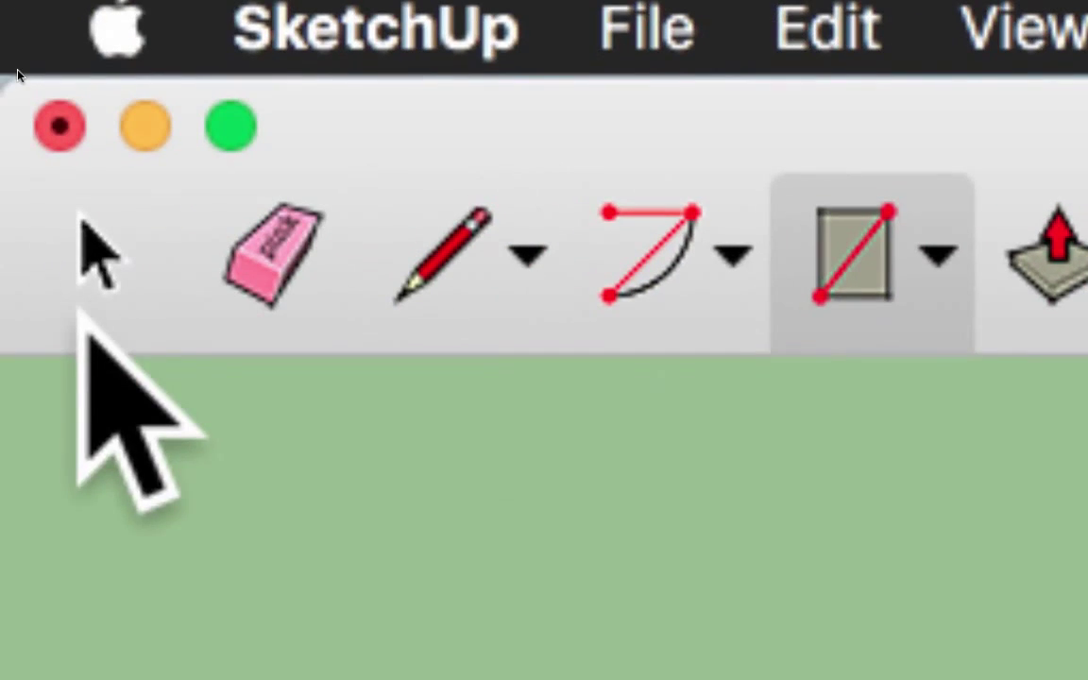
left_click(255, 274)
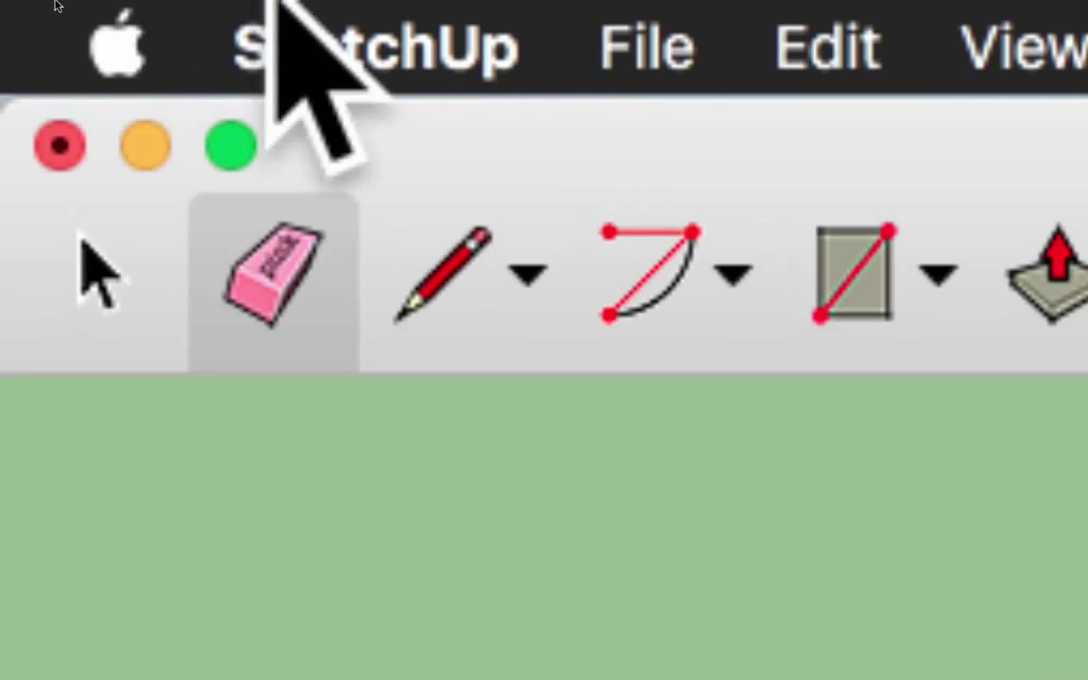
left_click(553, 259)
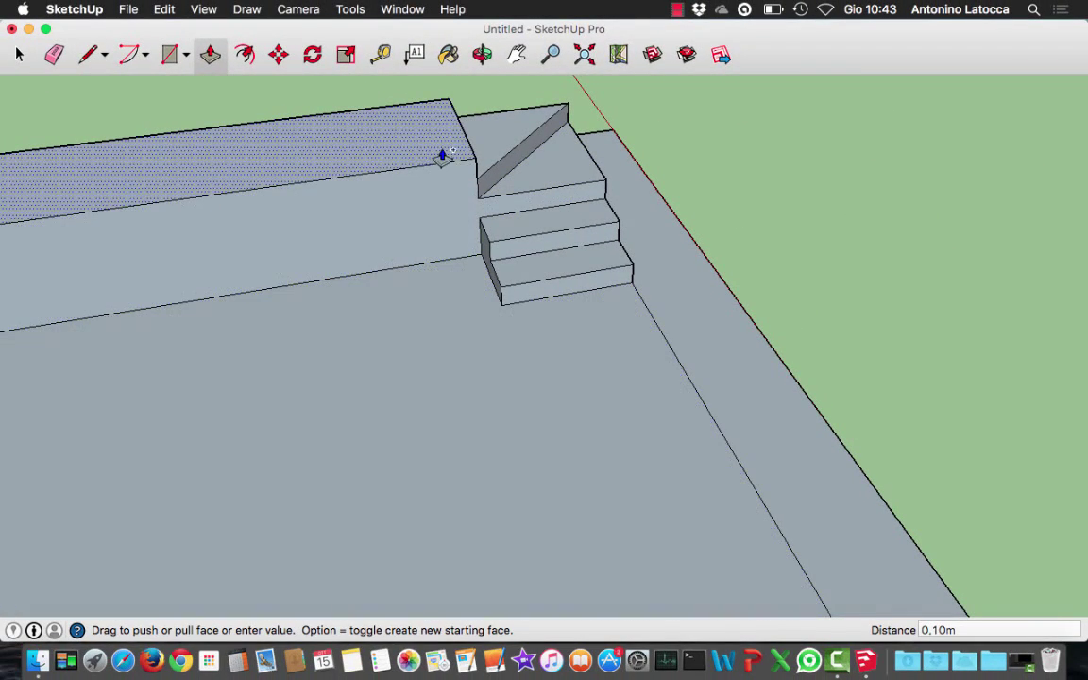
Draw step rectangles off the wedge's edge and pull them up into treads ending at a landing block
left_click(482, 54)
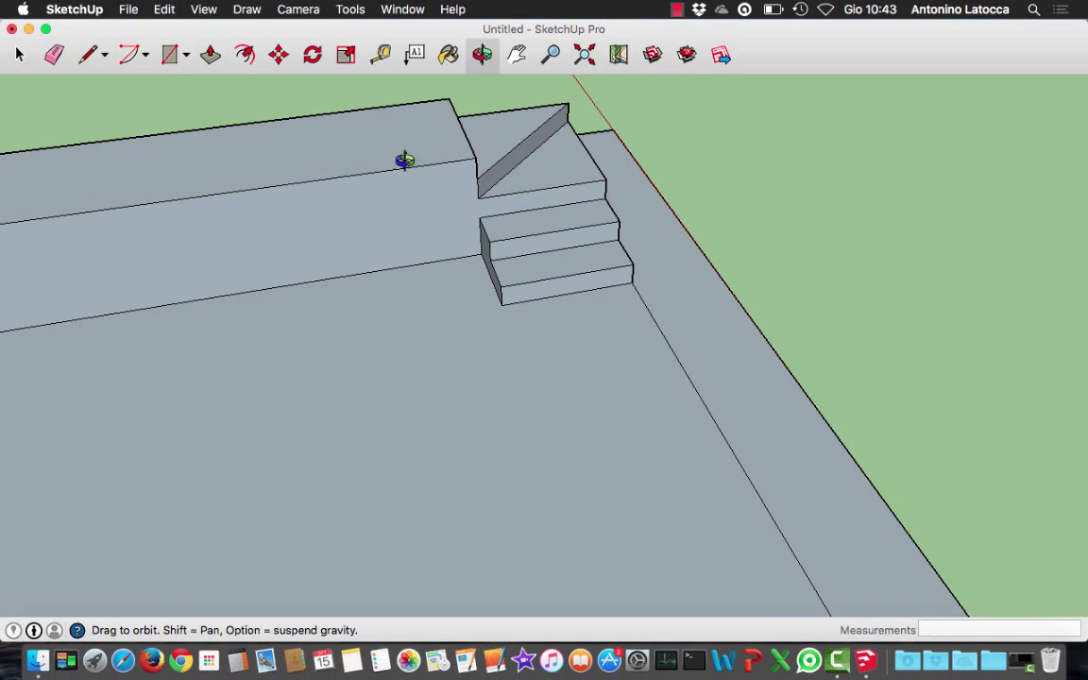
mouse_move(384, 177)
left_mouse_down()
mouse_move(435, 179)
mouse_move(435, 193)
mouse_move(396, 181)
mouse_move(502, 230)
mouse_move(592, 365)
mouse_move(580, 362)
left_mouse_up()
key("h")
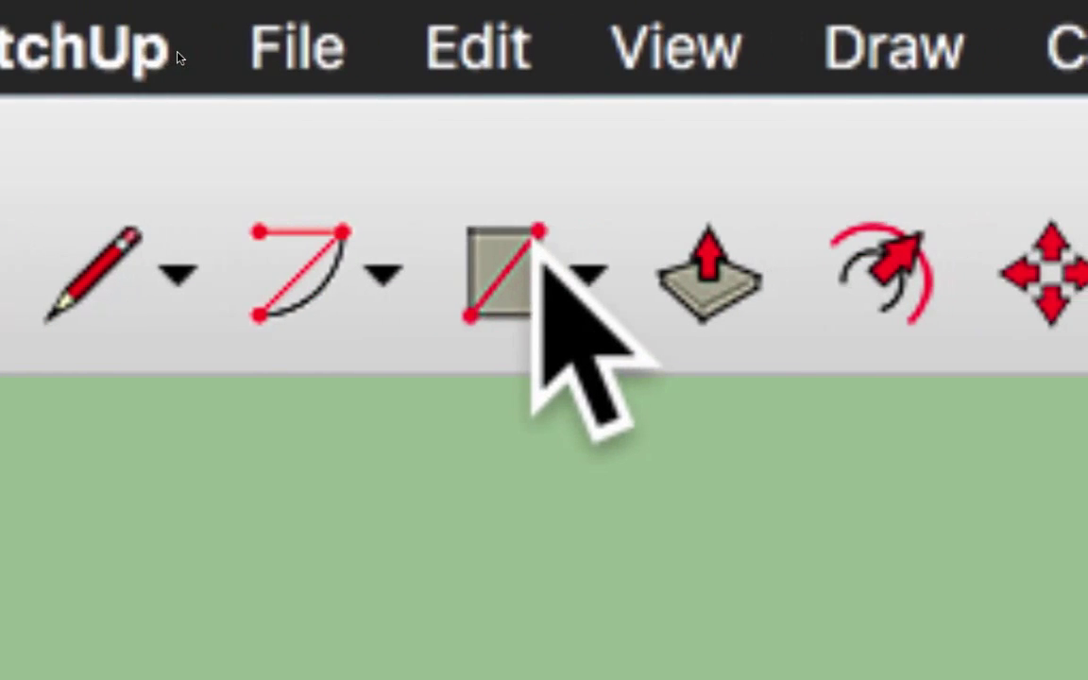
left_click(493, 274)
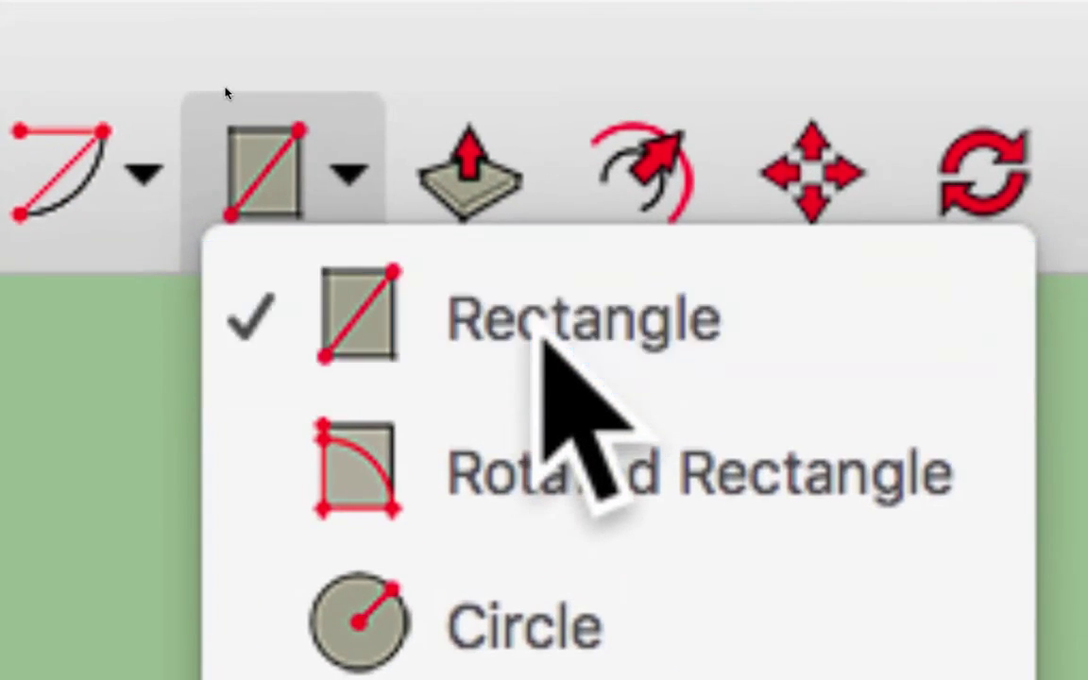
left_click(557, 283)
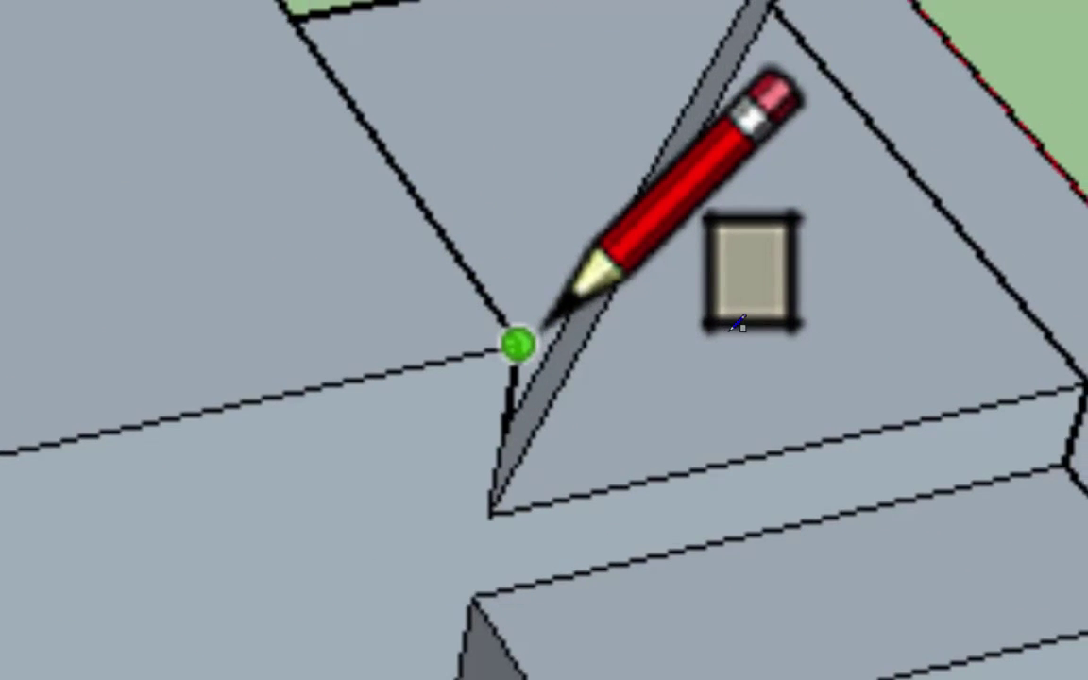
left_click(534, 346)
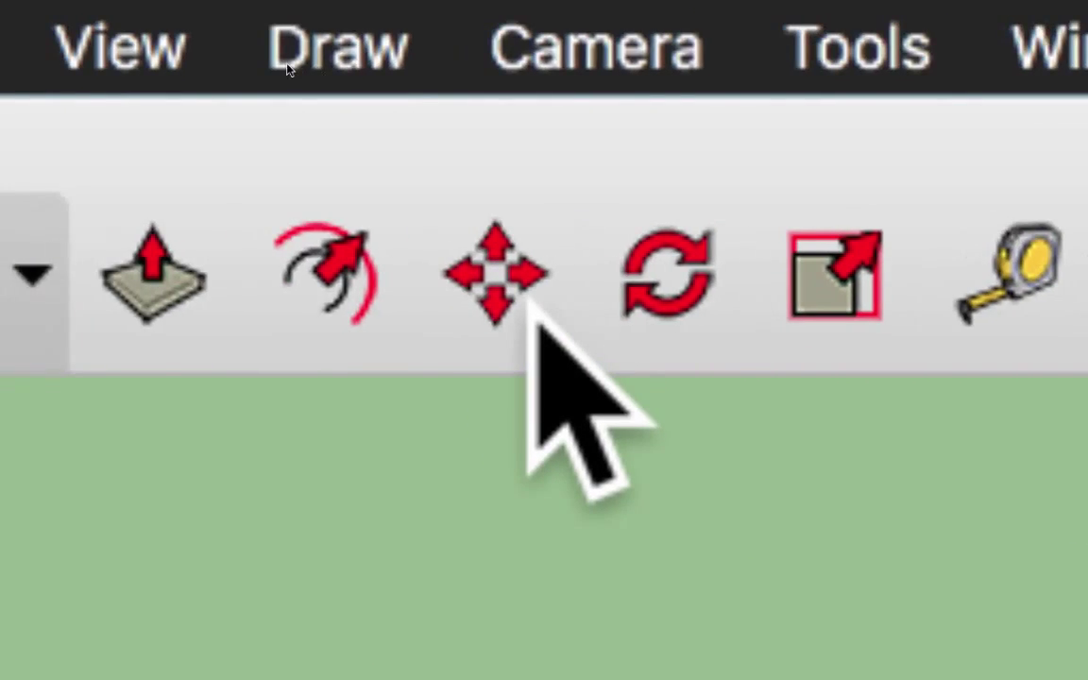
left_click(535, 304)
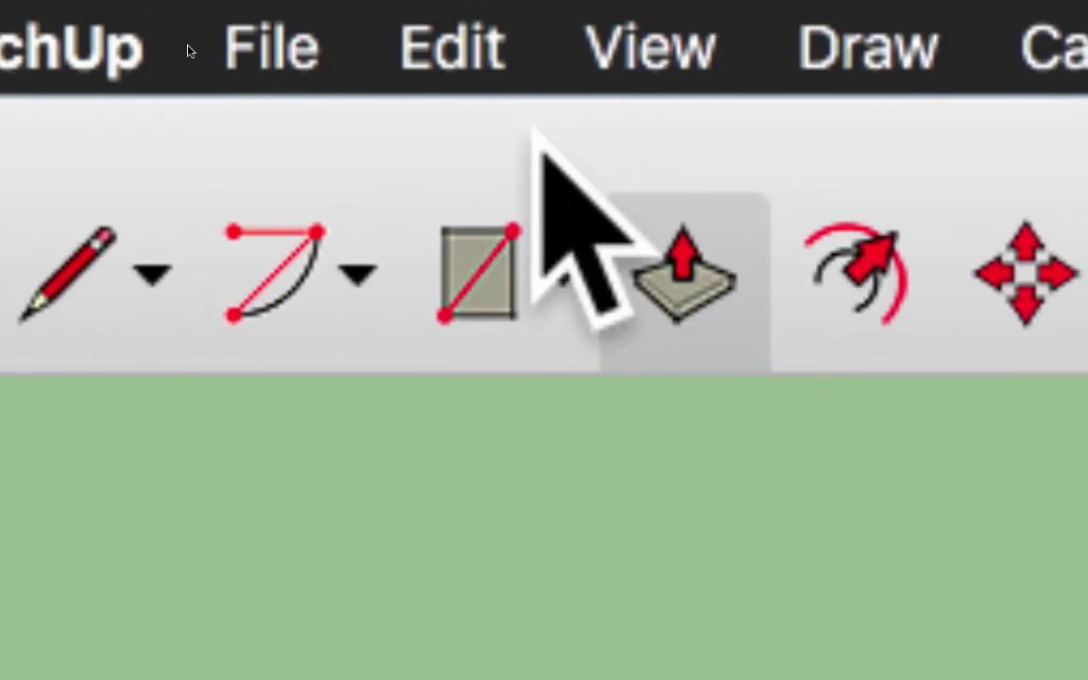
left_click(527, 229)
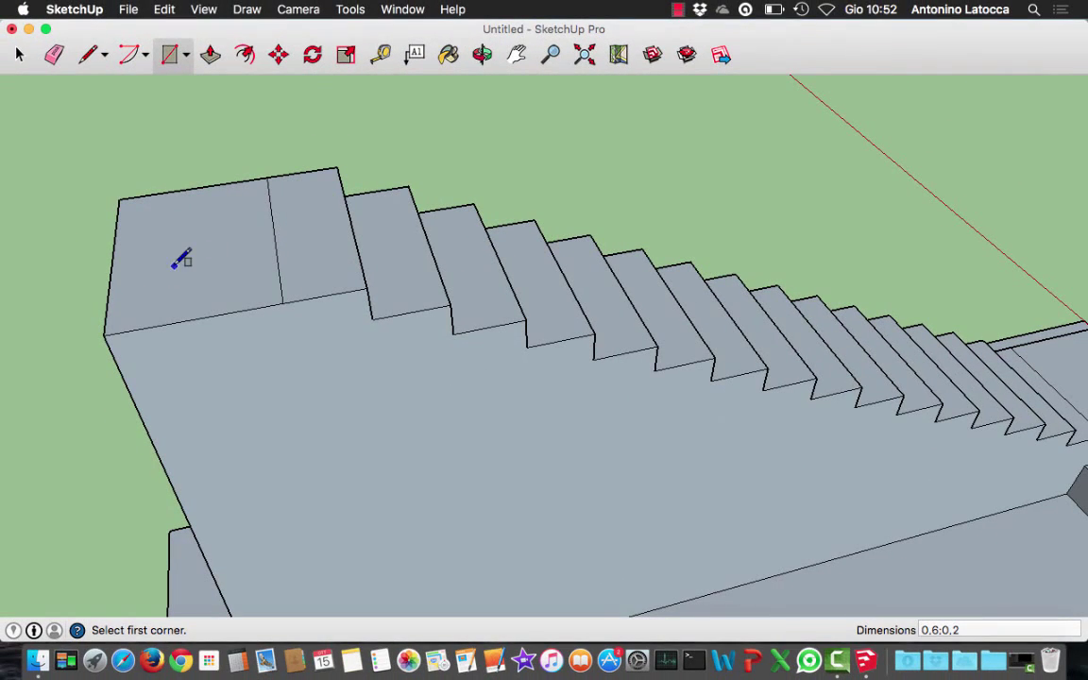
Pull the top landing block's face up 0.10 m
left_click(209, 53)
left_click_drag(226, 240, 225, 205)
type("0.10")
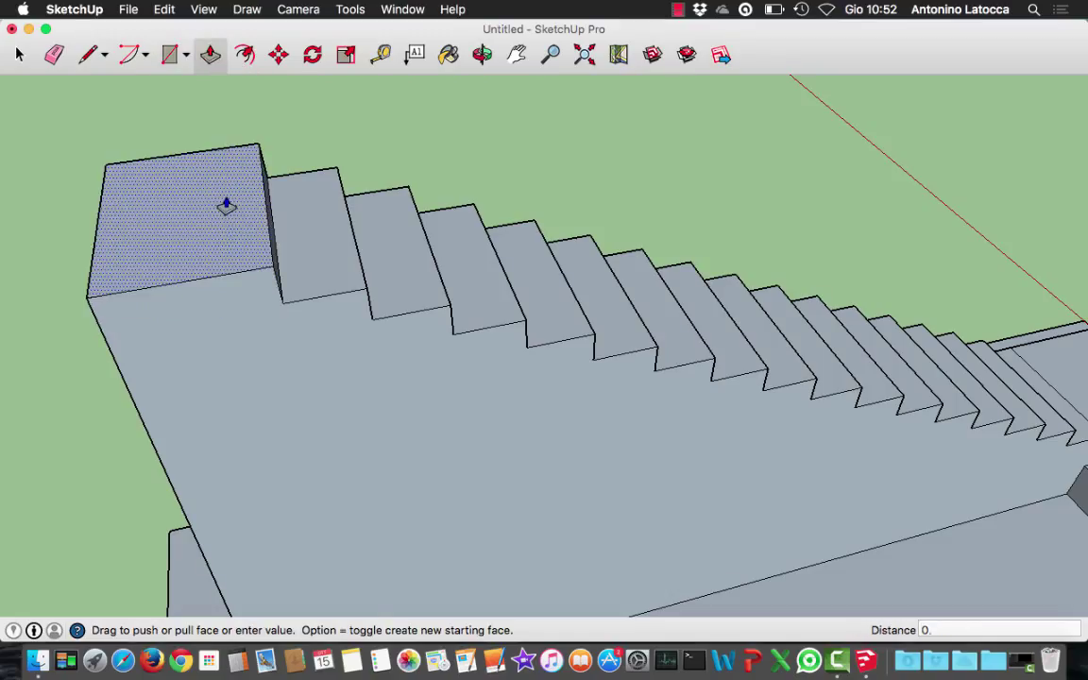
type("m")
key("Return")
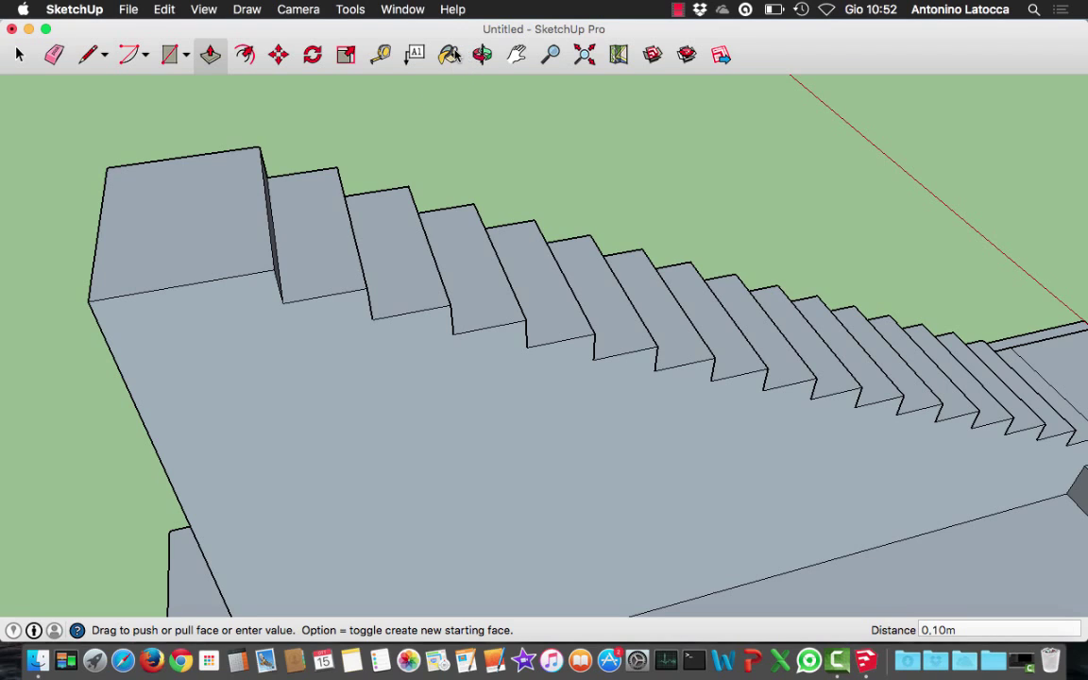
Orbit around the staircase to inspect it from the side and from the top block
left_click(482, 54)
mouse_move(631, 326)
left_mouse_down()
mouse_move(660, 404)
mouse_move(323, 473)
mouse_move(112, 442)
mouse_move(55, 306)
mouse_move(617, 187)
mouse_move(932, 238)
mouse_move(1085, 297)
mouse_move(1039, 318)
mouse_move(785, 359)
mouse_move(923, 326)
mouse_move(1076, 371)
left_mouse_up()
mouse_move(454, 369)
left_mouse_down()
mouse_move(719, 357)
mouse_move(834, 329)
mouse_move(909, 218)
mouse_move(903, 167)
mouse_move(870, 199)
mouse_move(897, 180)
mouse_move(911, 184)
mouse_move(693, 341)
mouse_move(675, 331)
mouse_move(690, 311)
mouse_move(553, 377)
mouse_move(434, 378)
mouse_move(578, 338)
mouse_move(600, 304)
mouse_move(488, 365)
mouse_move(470, 466)
mouse_move(382, 502)
mouse_move(199, 443)
mouse_move(41, 418)
left_mouse_up()
mouse_move(201, 422)
left_mouse_down()
mouse_move(282, 442)
mouse_move(195, 505)
mouse_move(251, 454)
mouse_move(515, 433)
mouse_move(643, 407)
mouse_move(923, 510)
mouse_move(1020, 428)
mouse_move(1072, 362)
mouse_move(1082, 369)
left_mouse_up()
mouse_move(892, 301)
left_mouse_down()
mouse_move(778, 396)
mouse_move(741, 403)
mouse_move(885, 445)
mouse_move(1037, 418)
mouse_move(1006, 463)
mouse_move(1008, 394)
left_mouse_up()
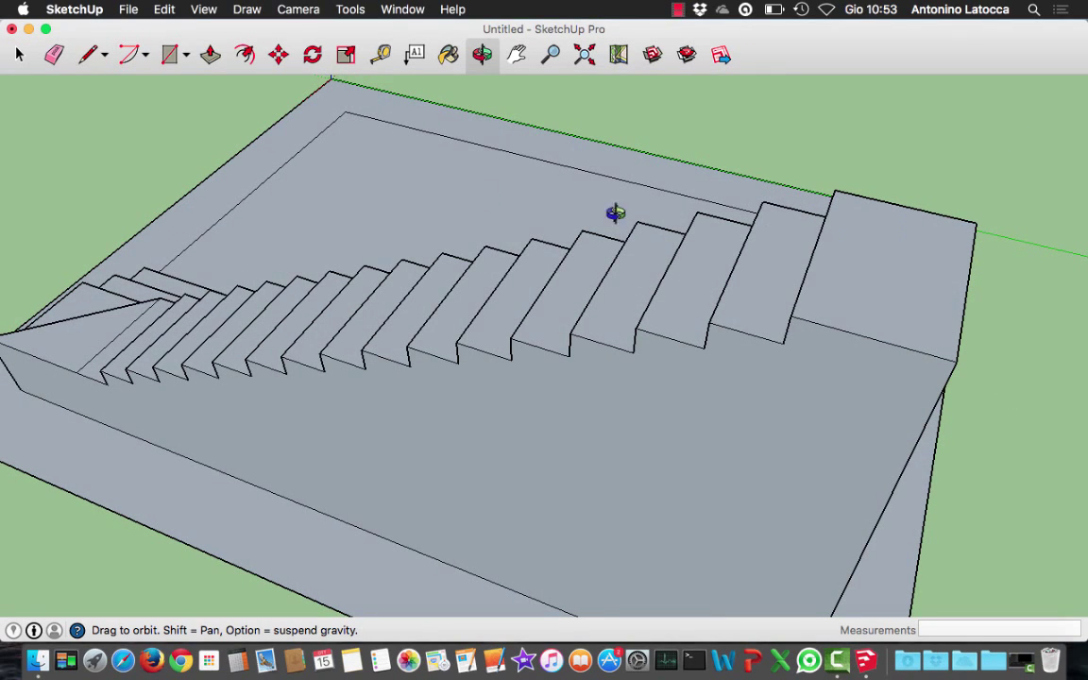
Draw a 0.60 m by 3.60 m floor rectangle starting at the top step's corner
left_click(181, 58)
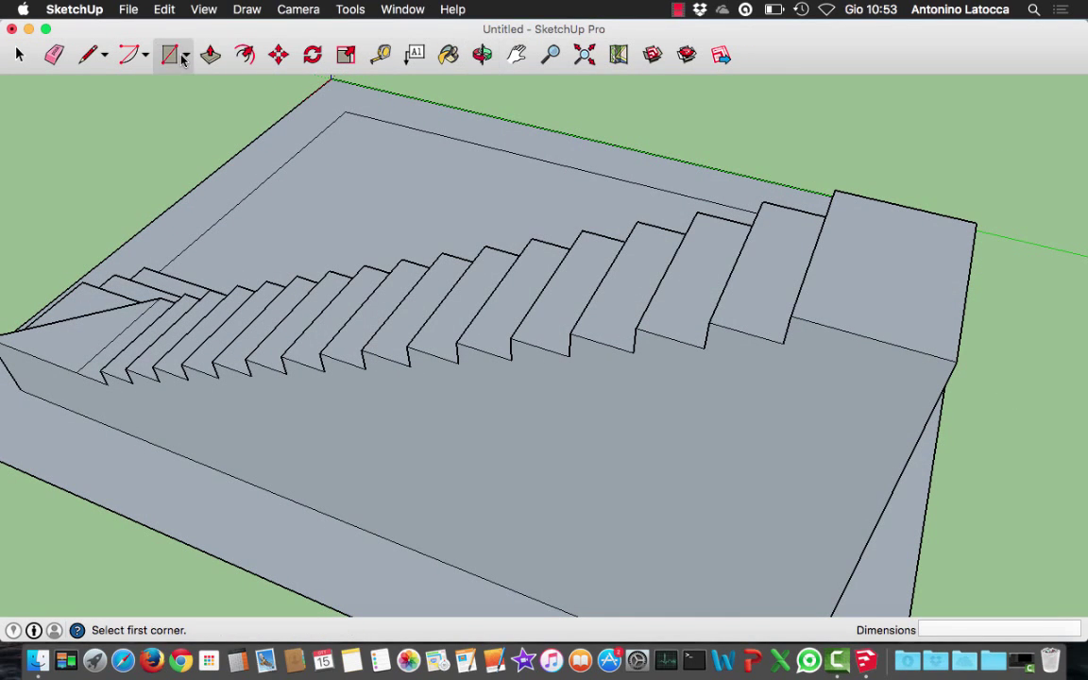
left_click(834, 190)
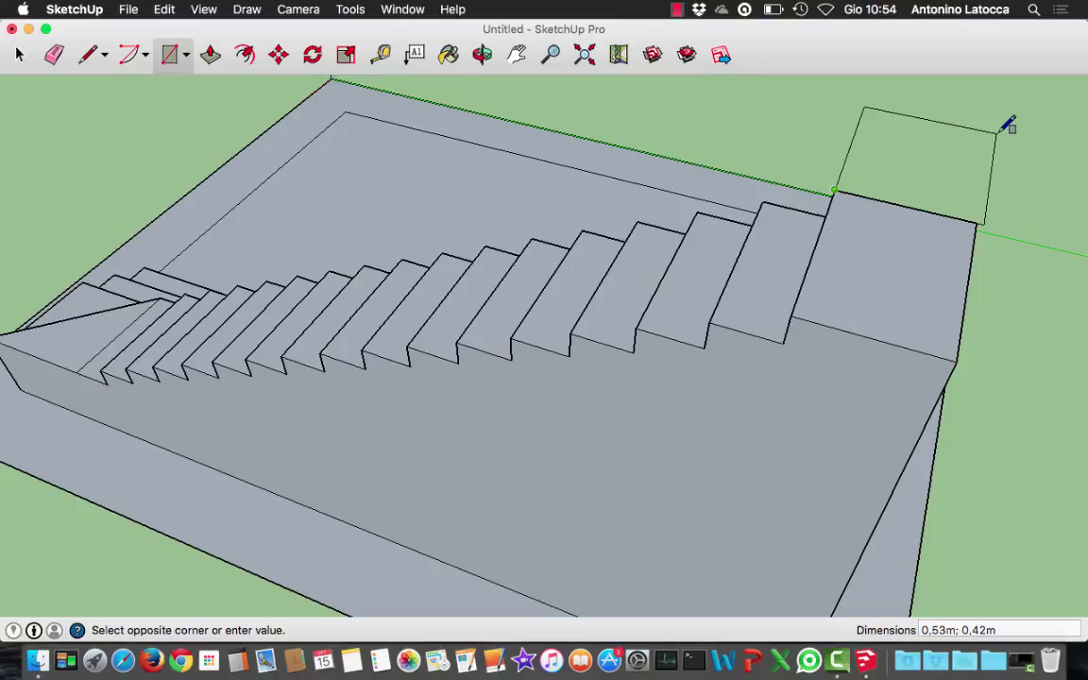
type("3,6")
left_click(1007, 125)
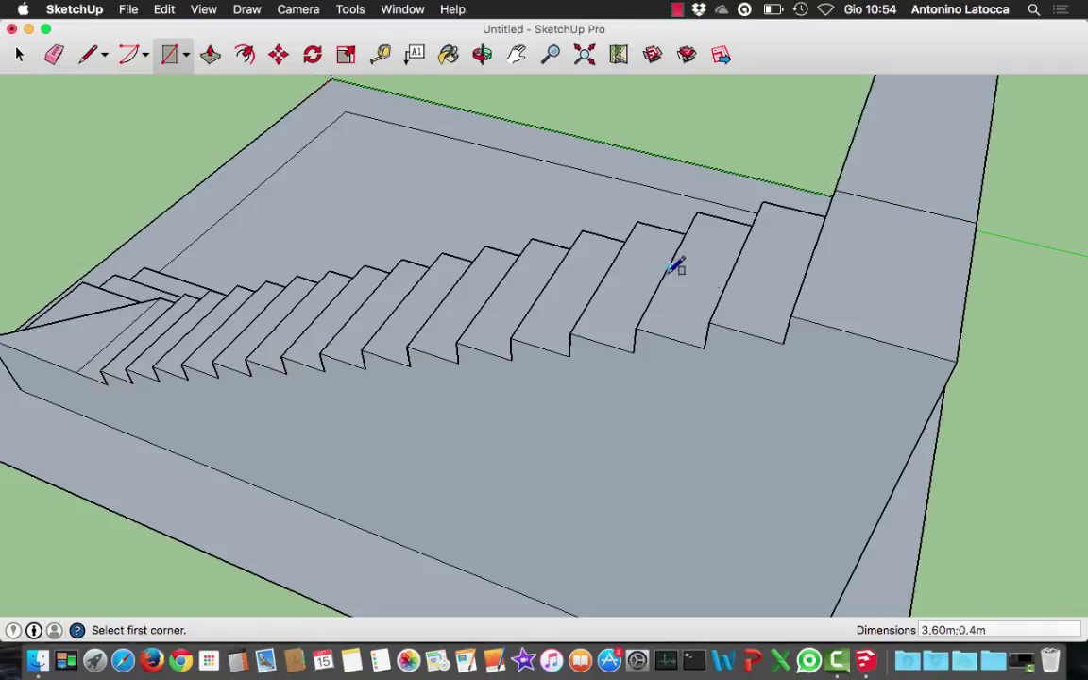
Orbit behind the landing block and begin pulling the new strip up off the floor
left_click(483, 54)
mouse_move(1009, 226)
left_mouse_down()
mouse_move(413, 337)
mouse_move(432, 148)
mouse_move(576, 116)
mouse_move(642, 196)
left_mouse_up()
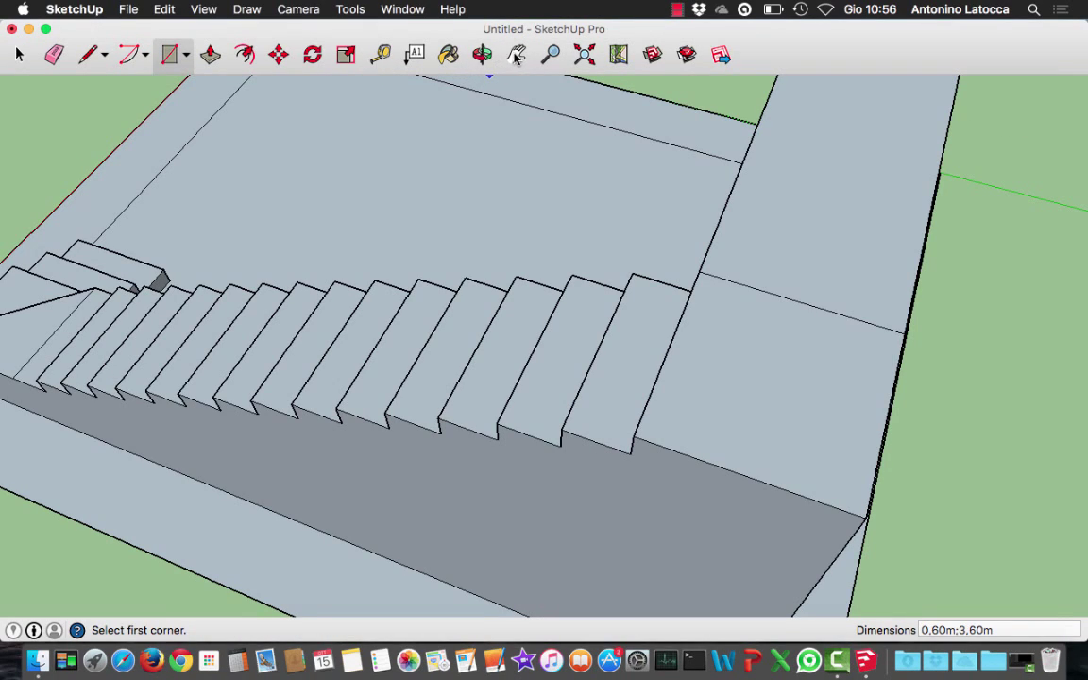
left_click(517, 54)
left_click(482, 54)
mouse_move(840, 270)
left_mouse_down()
mouse_move(865, 323)
mouse_move(454, 280)
mouse_move(396, 184)
mouse_move(204, 177)
mouse_move(81, 139)
mouse_move(476, 209)
mouse_move(630, 311)
mouse_move(696, 302)
left_mouse_up()
left_click(210, 54)
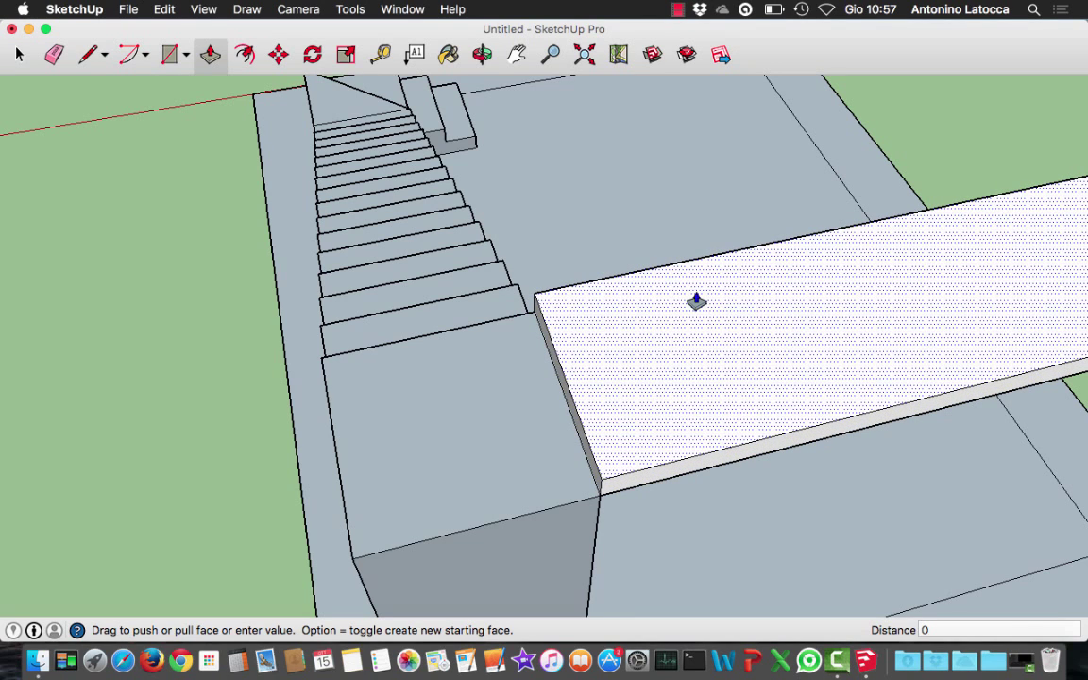
type(",1")
type(".10m")
Set the strip to 0.10 m thick and start a step rectangle at the slab's end corner
key("Return")
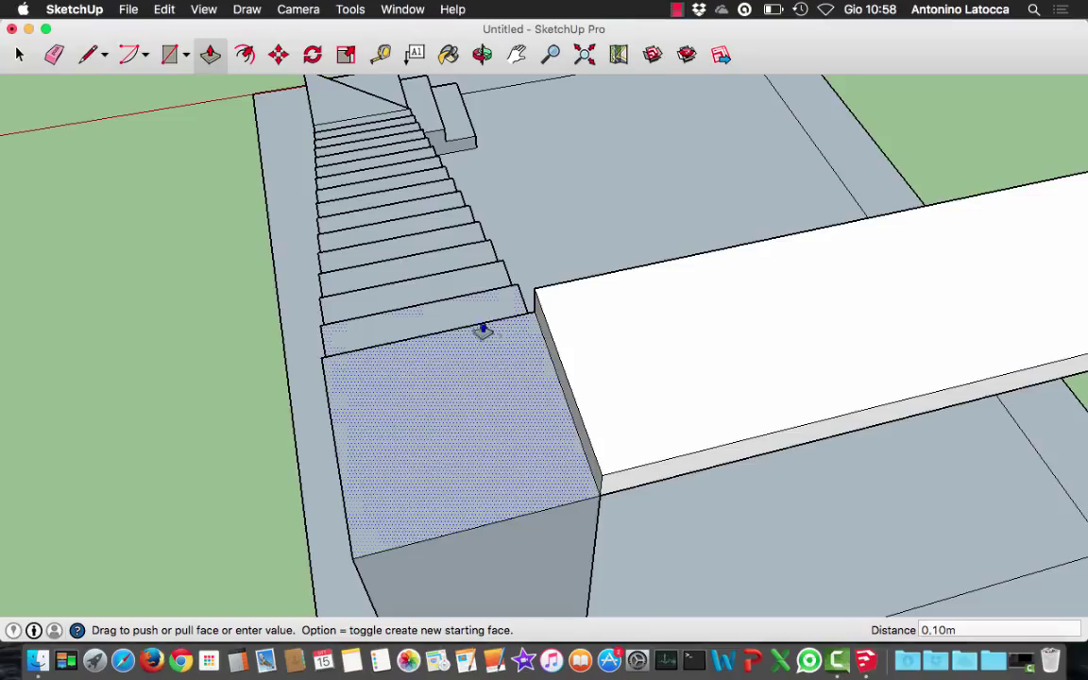
left_click(171, 55)
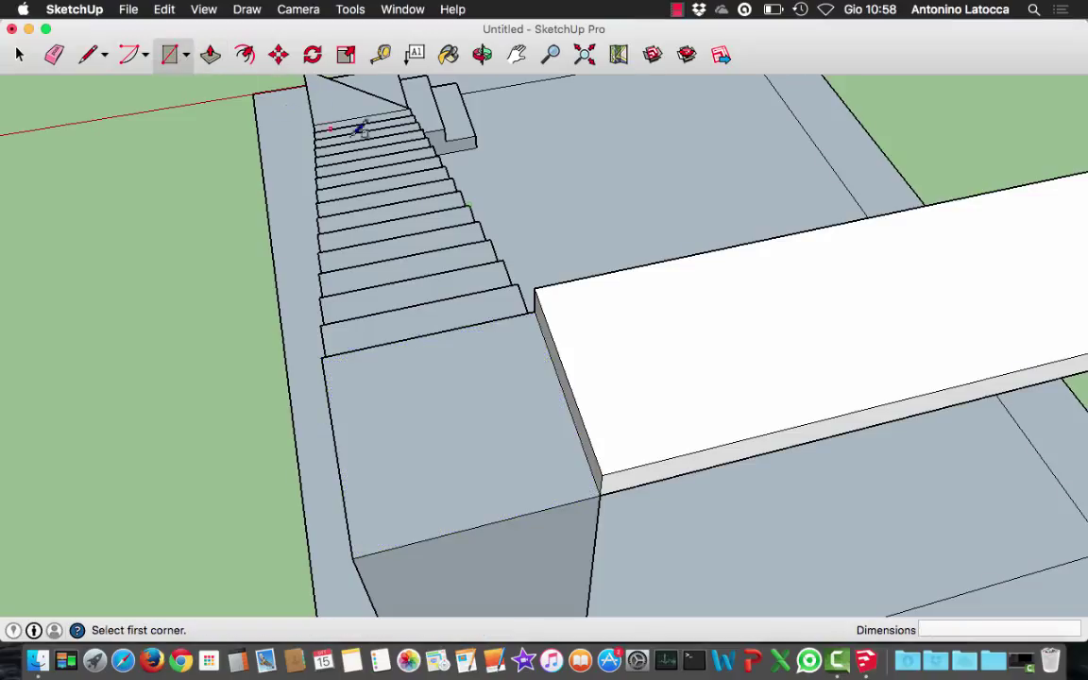
left_click(535, 288)
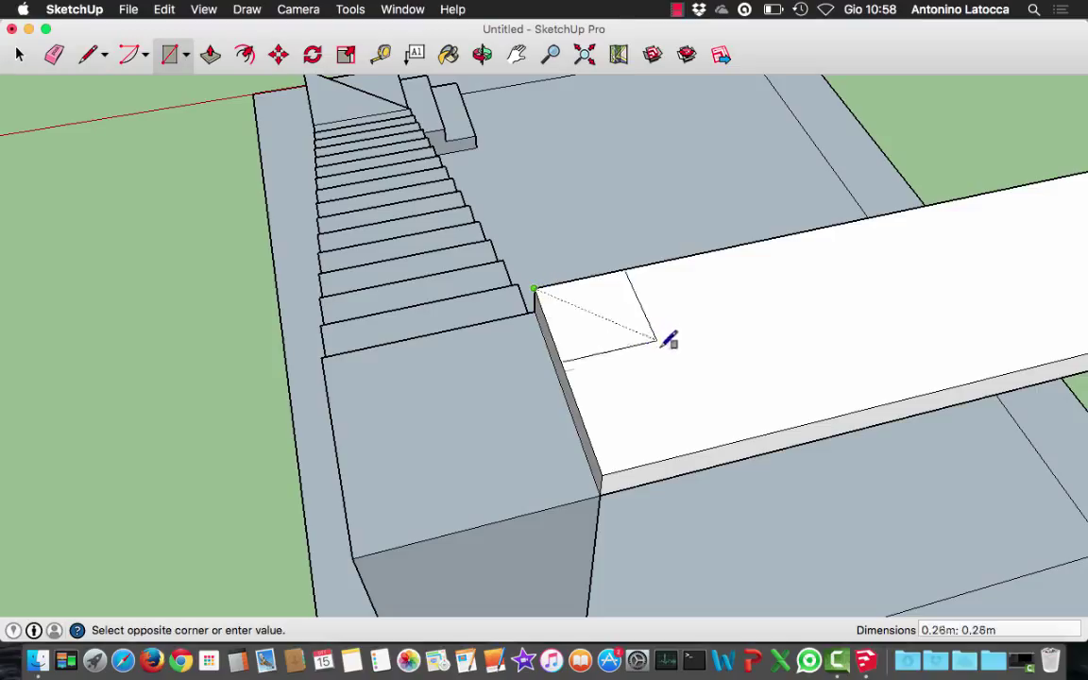
type("0.60;0.20")
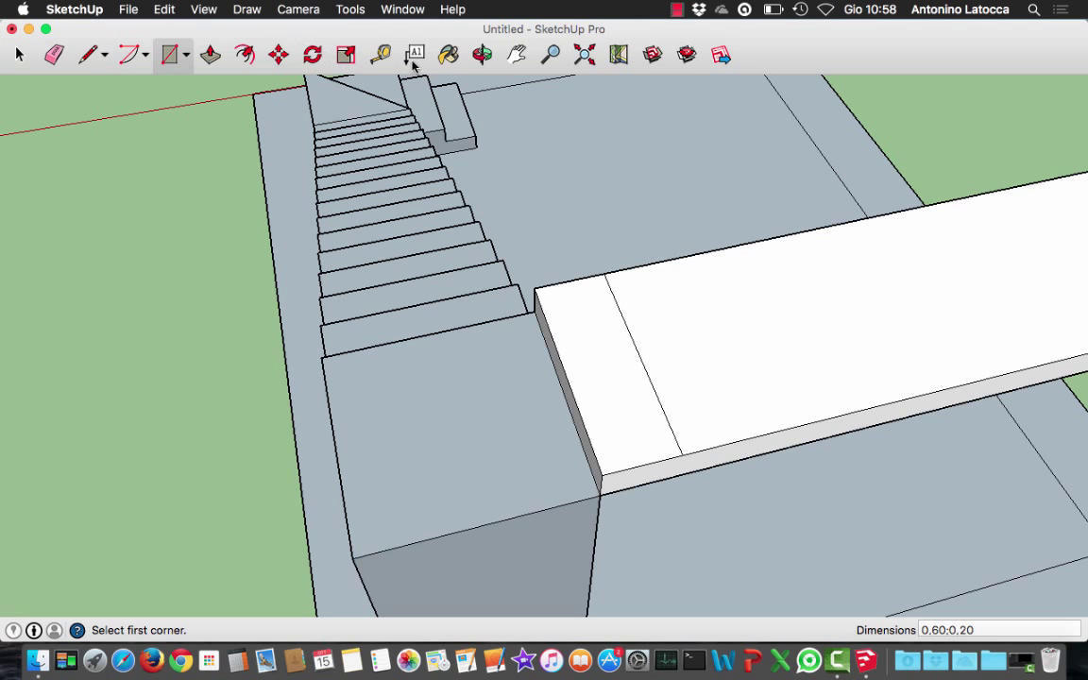
mouse_move(585, 185)
left_mouse_down()
mouse_move(569, 233)
mouse_move(595, 235)
left_mouse_up()
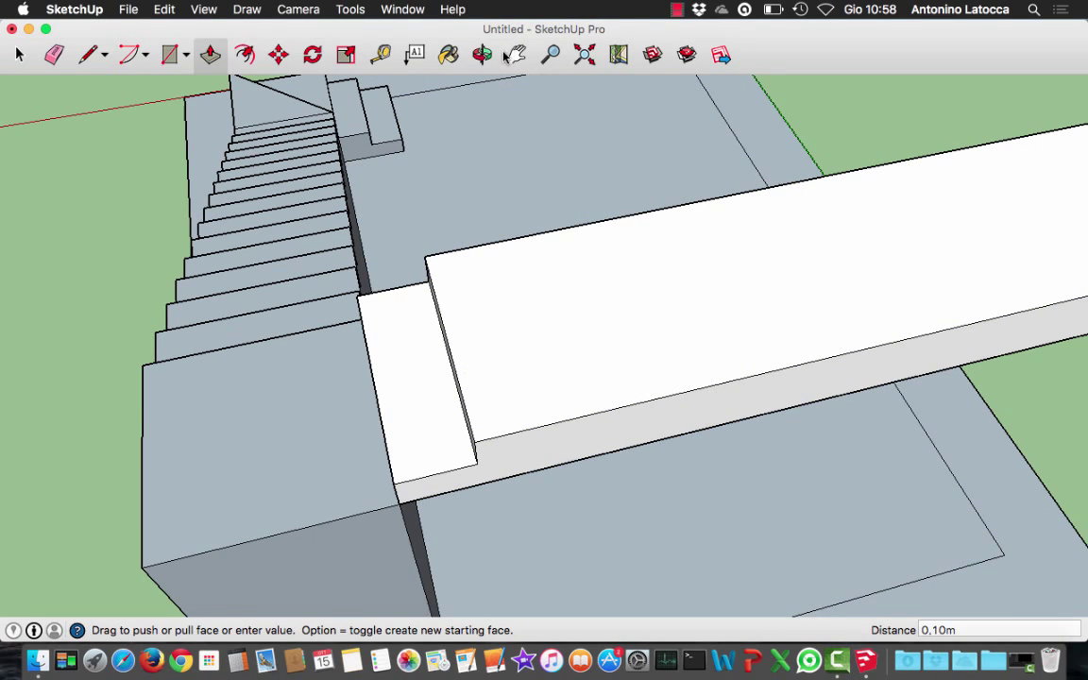
mouse_move(711, 281)
left_mouse_down()
mouse_move(476, 294)
mouse_move(534, 212)
left_mouse_up()
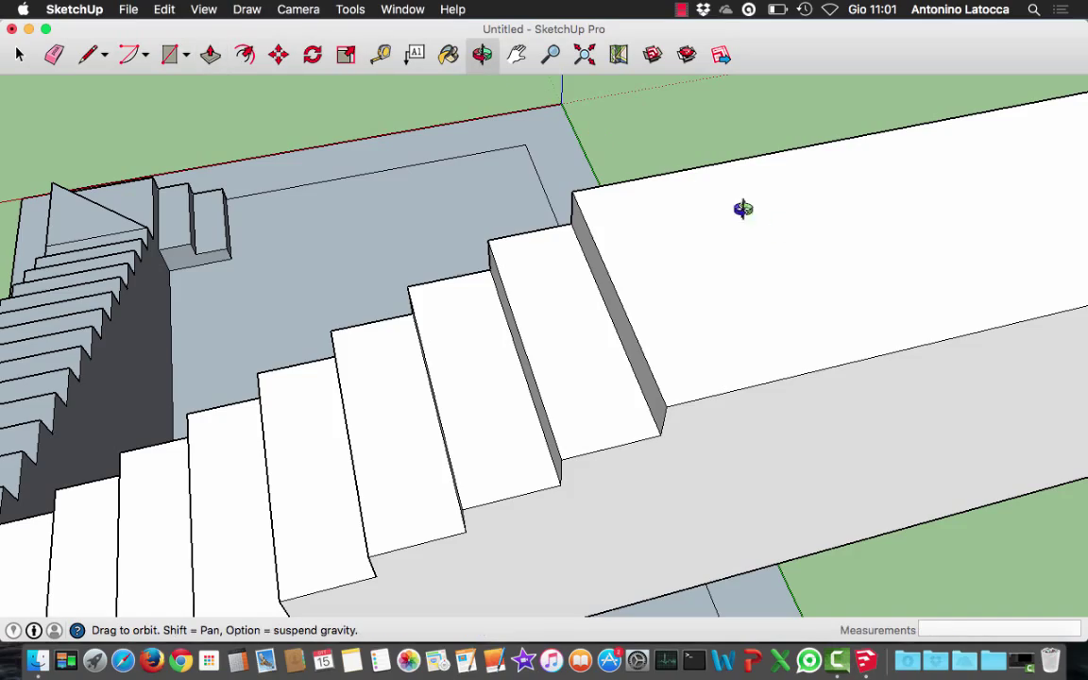
Orbit and pan around the slab to check both stair flights from low and high angles
mouse_move(743, 209)
left_mouse_down()
mouse_move(826, 277)
mouse_move(493, 297)
mouse_move(411, 160)
mouse_move(409, 114)
mouse_move(1086, 6)
left_mouse_up()
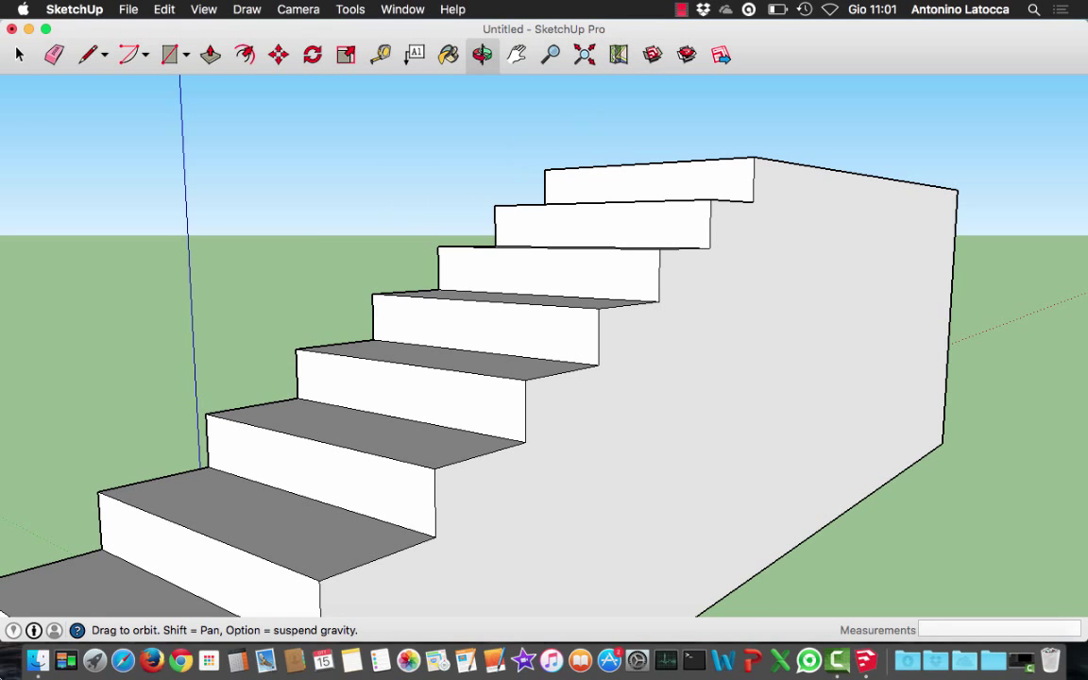
mouse_move(335, 437)
left_mouse_down()
mouse_move(439, 432)
mouse_move(1060, 309)
mouse_move(1086, 536)
left_mouse_up()
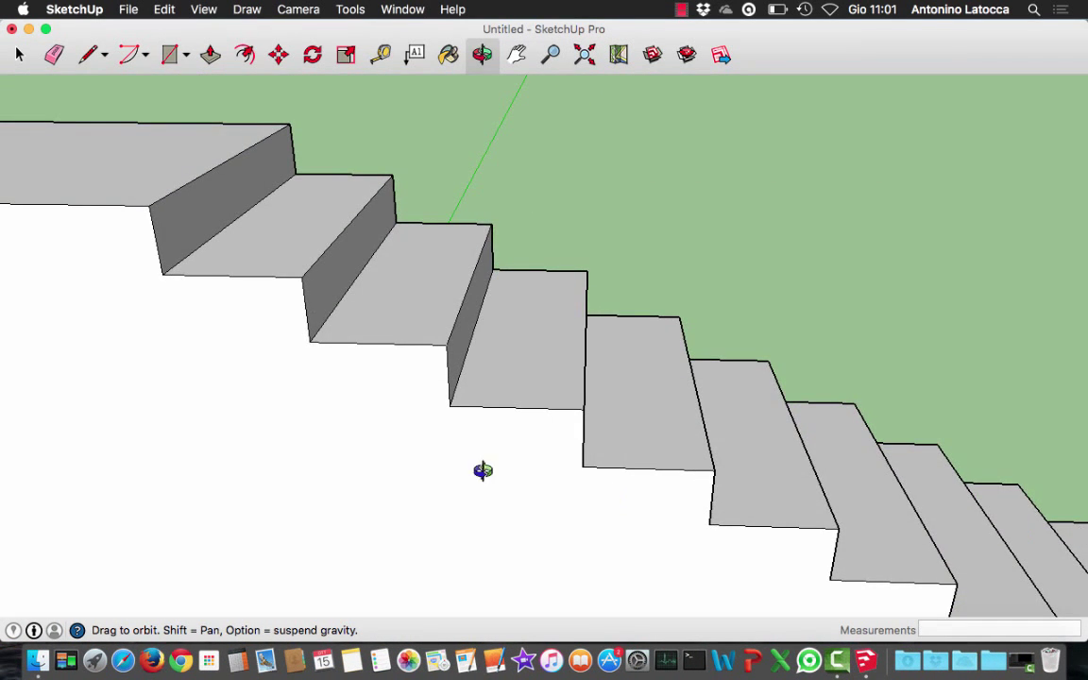
mouse_move(482, 470)
left_mouse_down()
mouse_move(337, 391)
mouse_move(637, 428)
mouse_move(700, 410)
mouse_move(889, 428)
mouse_move(904, 553)
mouse_move(1025, 524)
mouse_move(1046, 567)
mouse_move(1015, 605)
mouse_move(960, 612)
mouse_move(536, 581)
mouse_move(290, 437)
mouse_move(435, 348)
mouse_move(515, 421)
mouse_move(344, 417)
left_mouse_up()
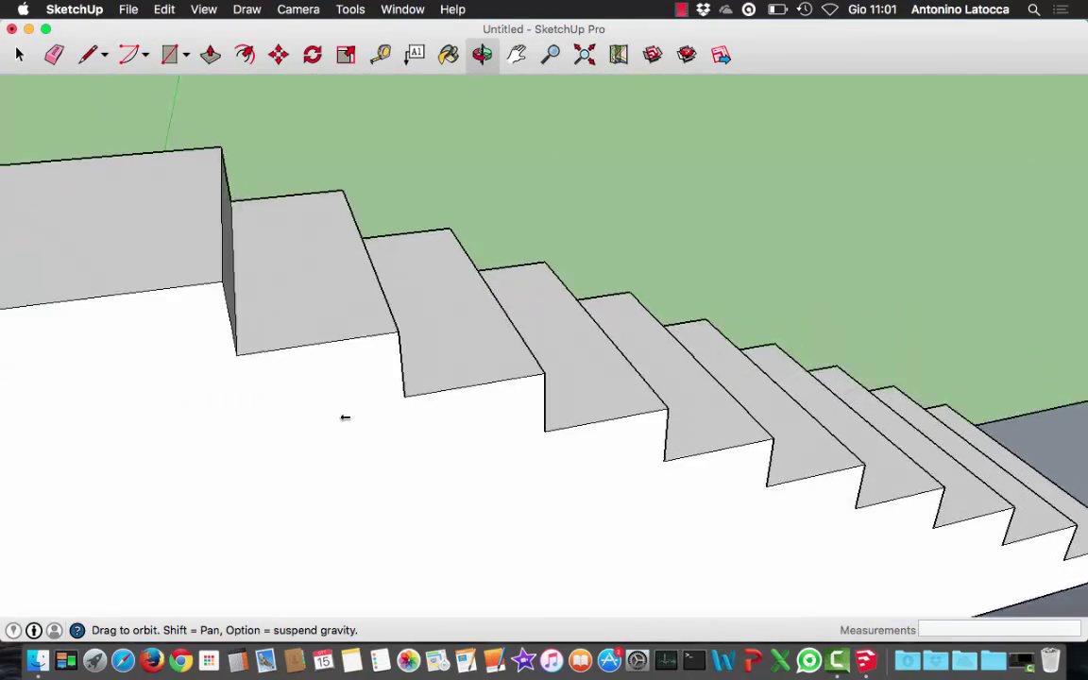
mouse_move(116, 357)
left_mouse_down()
mouse_move(284, 372)
mouse_move(462, 250)
mouse_move(465, 311)
mouse_move(46, 312)
left_mouse_up()
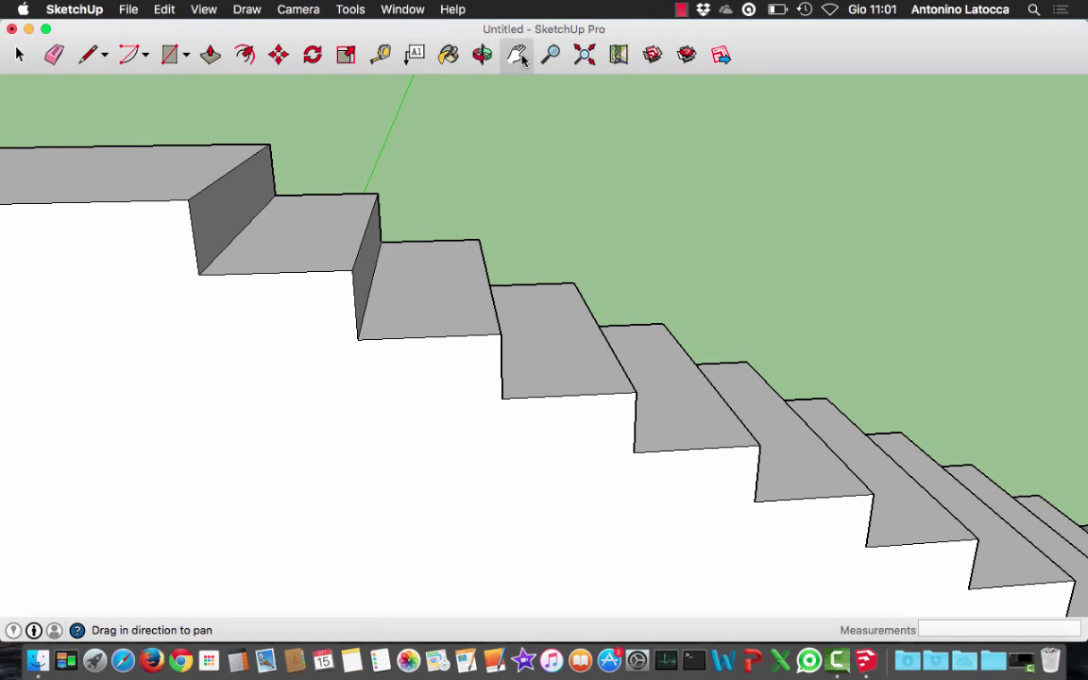
mouse_move(246, 256)
left_mouse_down()
mouse_move(817, 320)
mouse_move(957, 371)
mouse_move(945, 438)
left_mouse_up()
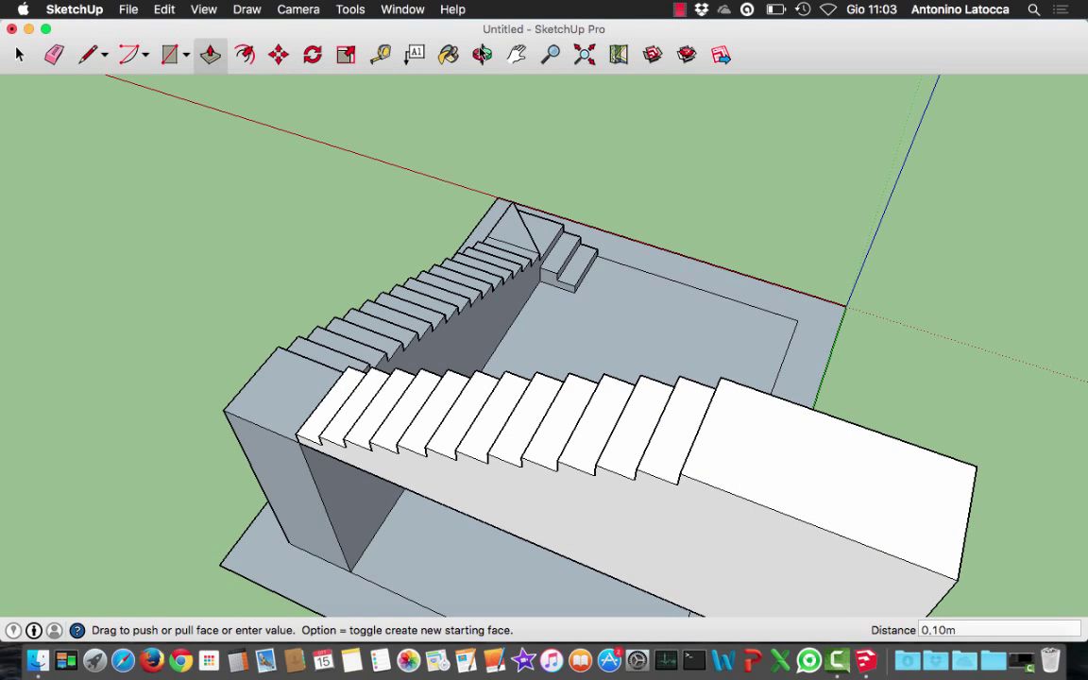
mouse_move(394, 487)
left_mouse_down()
mouse_move(549, 486)
mouse_move(545, 370)
mouse_move(456, 343)
mouse_move(501, 311)
mouse_move(570, 325)
mouse_move(629, 294)
mouse_move(630, 224)
mouse_move(579, 320)
mouse_move(590, 444)
mouse_move(604, 467)
mouse_move(474, 614)
mouse_move(575, 540)
mouse_move(591, 544)
mouse_move(566, 612)
mouse_move(539, 586)
mouse_move(606, 596)
left_mouse_up()
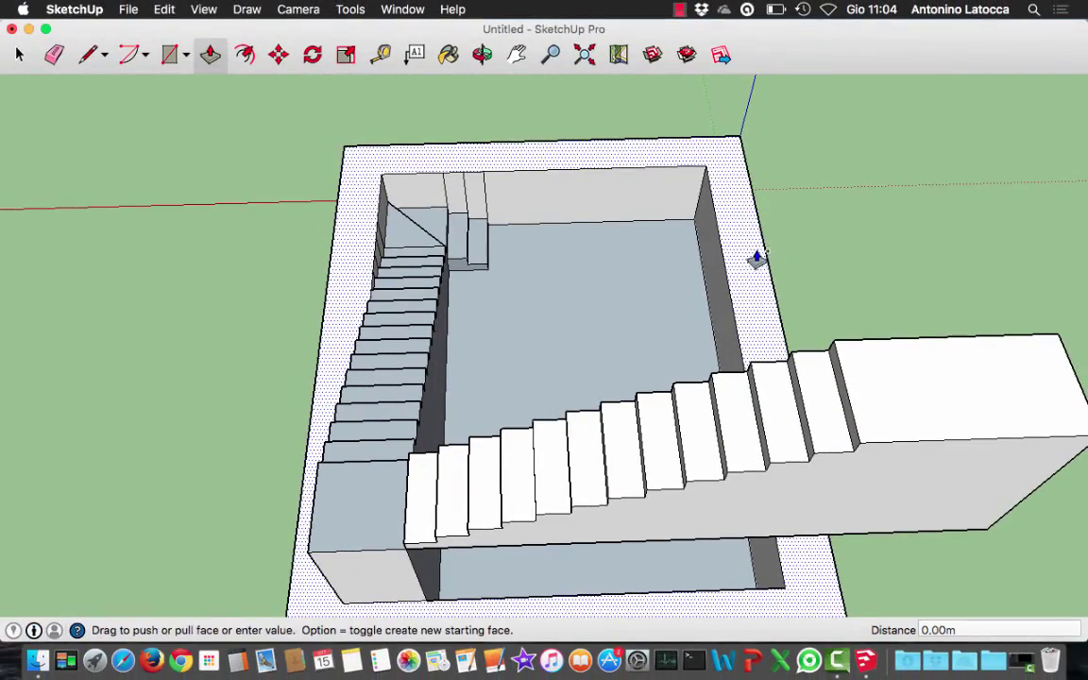
Pull the dotted outer border up in stages to about 2.39 m to form the walls
mouse_move(757, 257)
left_mouse_down()
mouse_move(836, 89)
mouse_move(817, 536)
mouse_move(798, 555)
left_mouse_up()
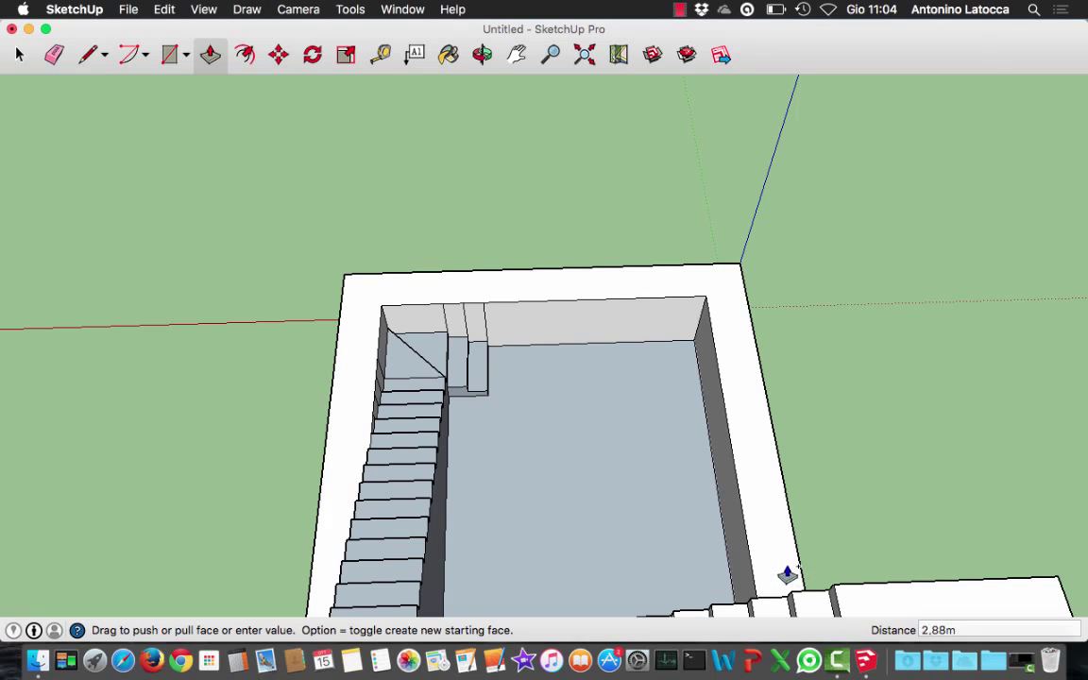
mouse_move(900, 541)
left_mouse_down()
mouse_move(923, 483)
mouse_move(978, 453)
left_mouse_up()
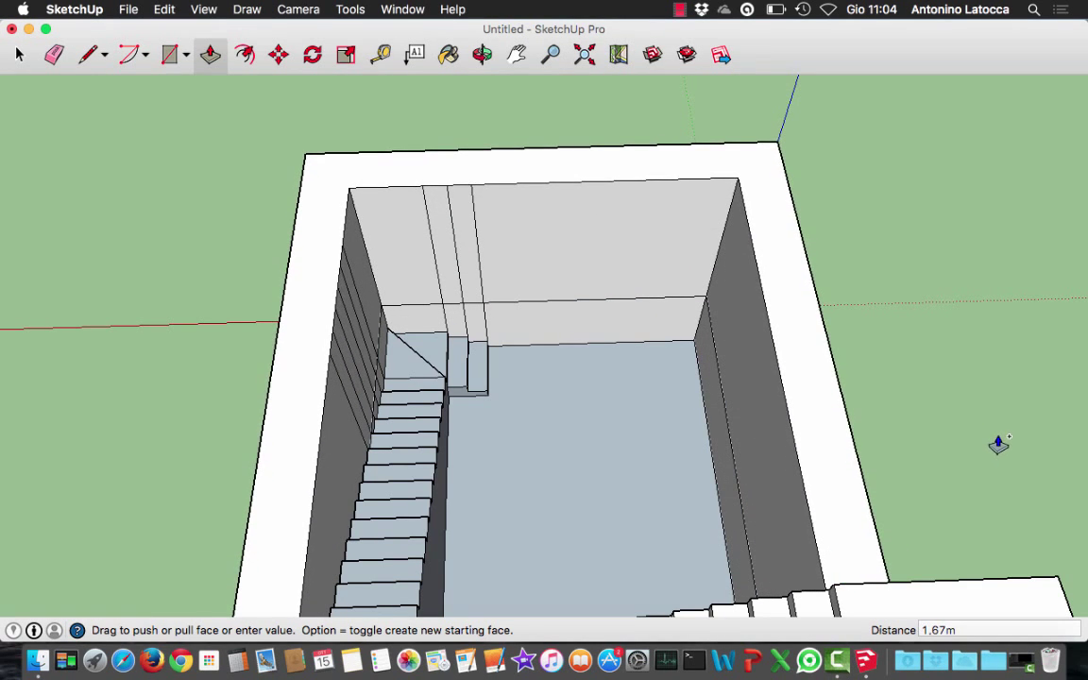
left_click_drag(1021, 423, 1060, 388)
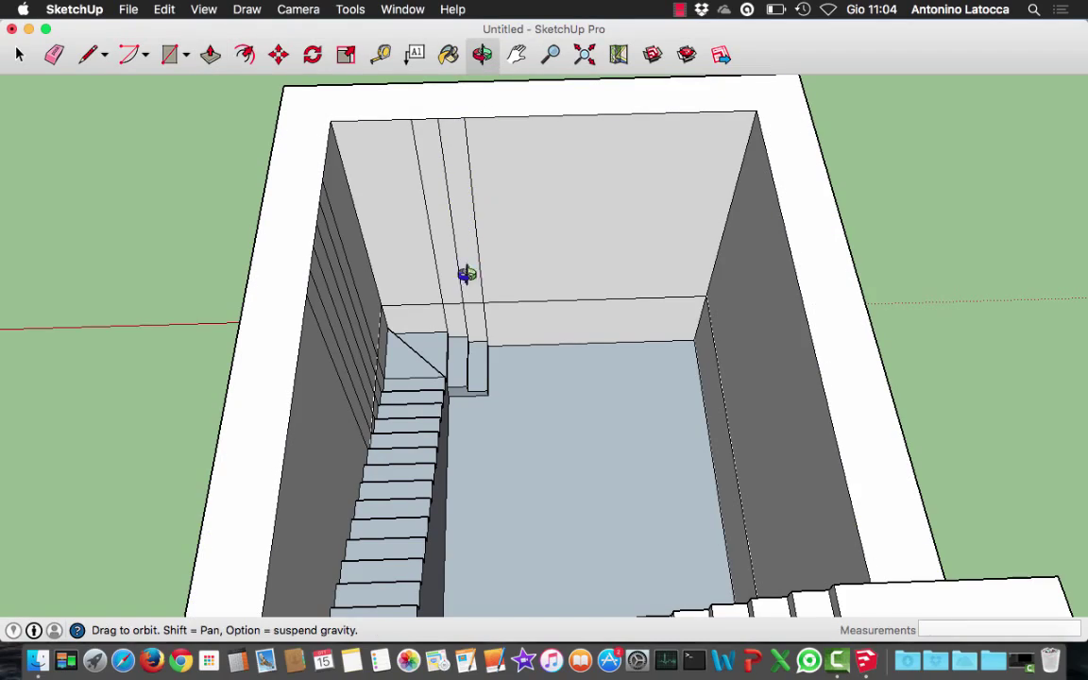
mouse_move(467, 274)
left_mouse_down()
mouse_move(1077, 291)
mouse_move(942, 95)
left_mouse_up()
left_click_drag(826, 102, 407, 146)
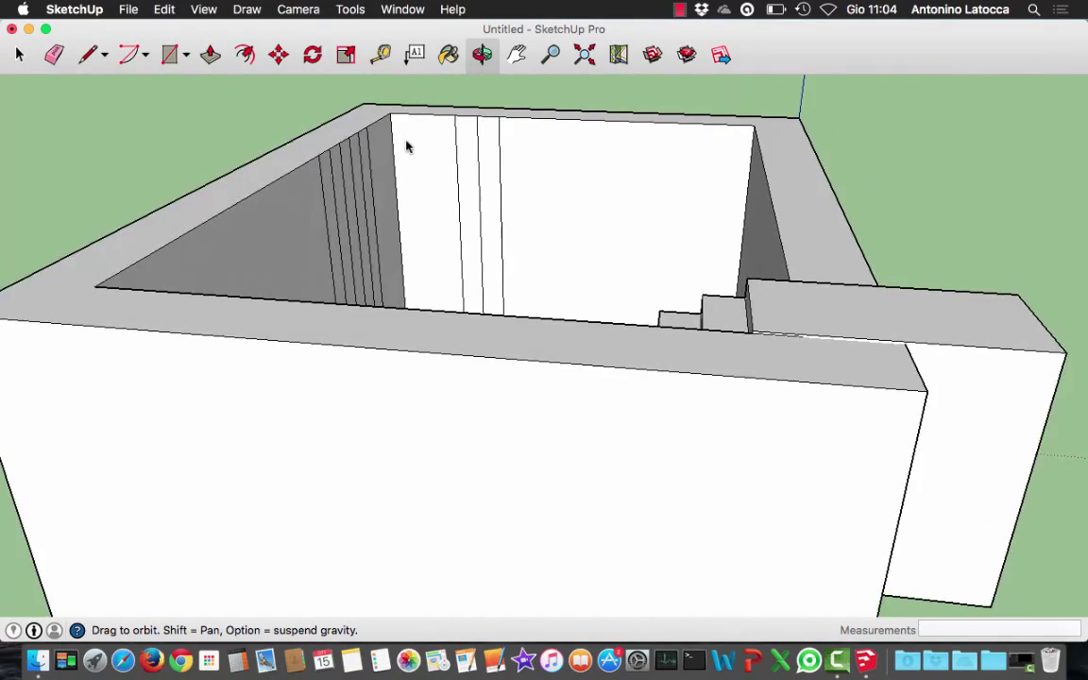
mouse_move(714, 348)
left_mouse_down()
mouse_move(643, 333)
mouse_move(617, 275)
mouse_move(532, 297)
mouse_move(545, 280)
left_mouse_up()
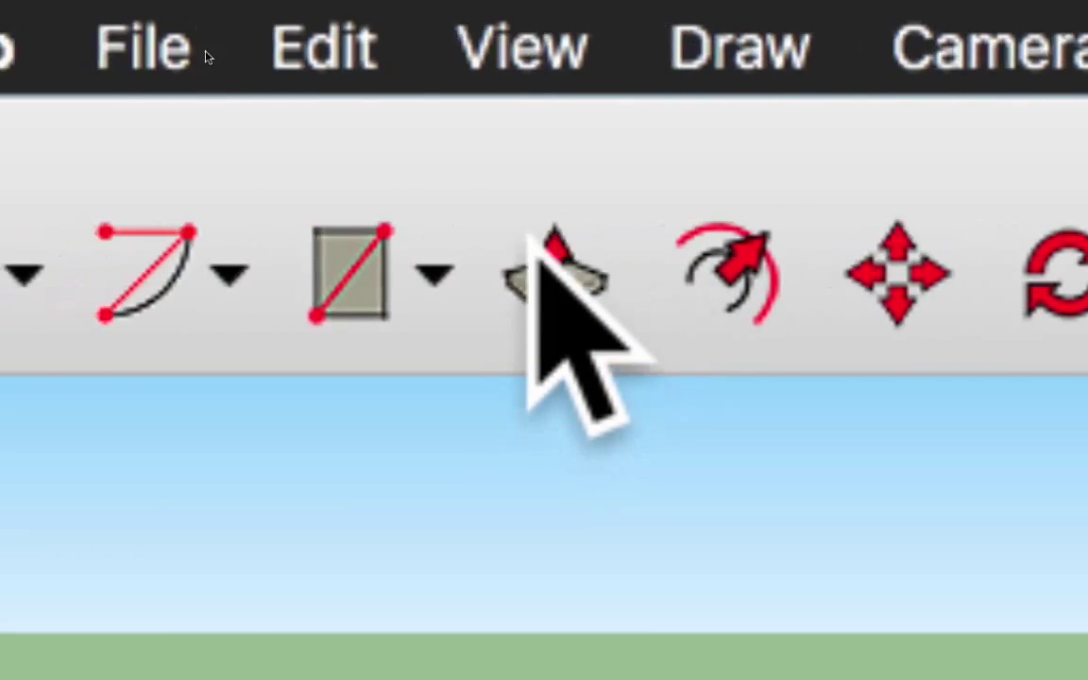
left_click(535, 256)
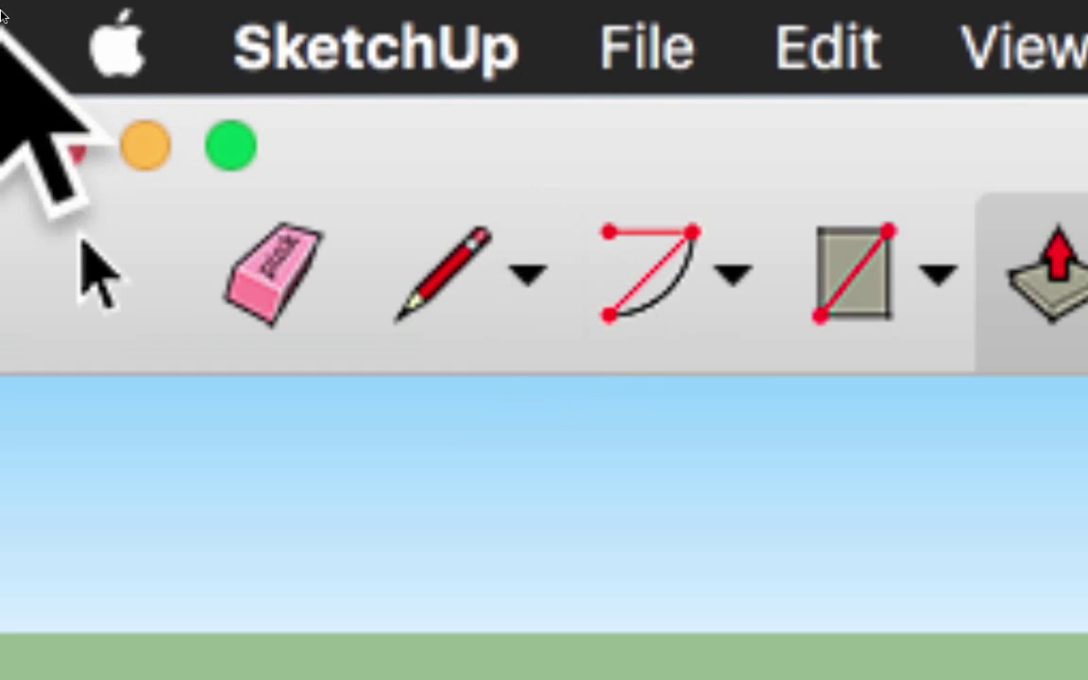
Erase three stray vertical lines from the outer wall face
left_click(276, 227)
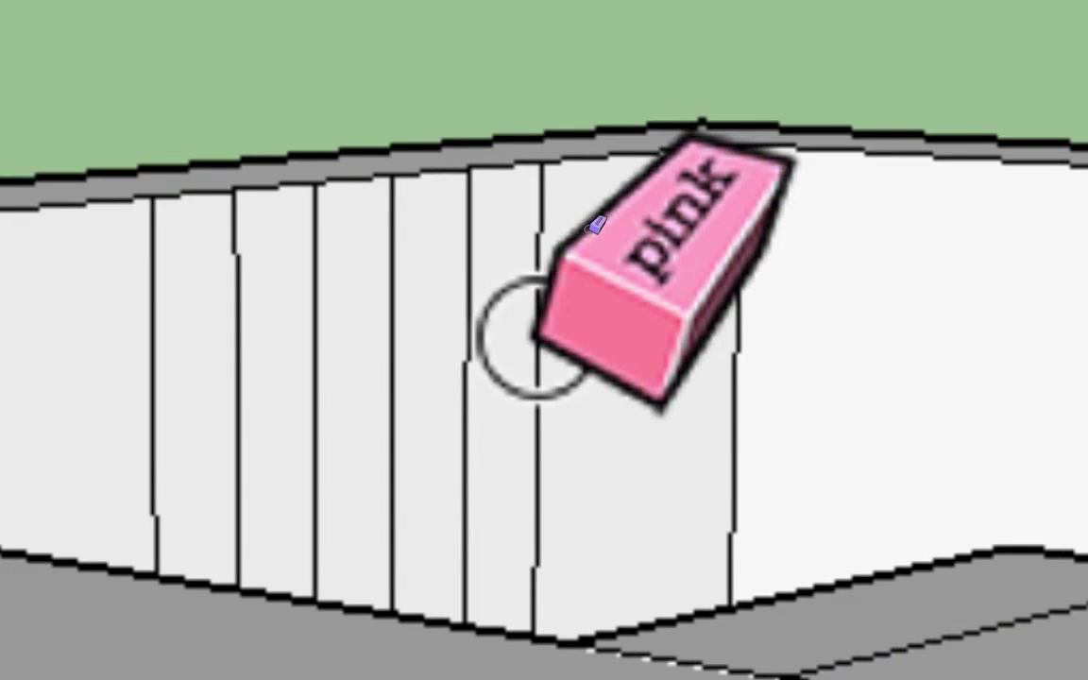
left_click(534, 340)
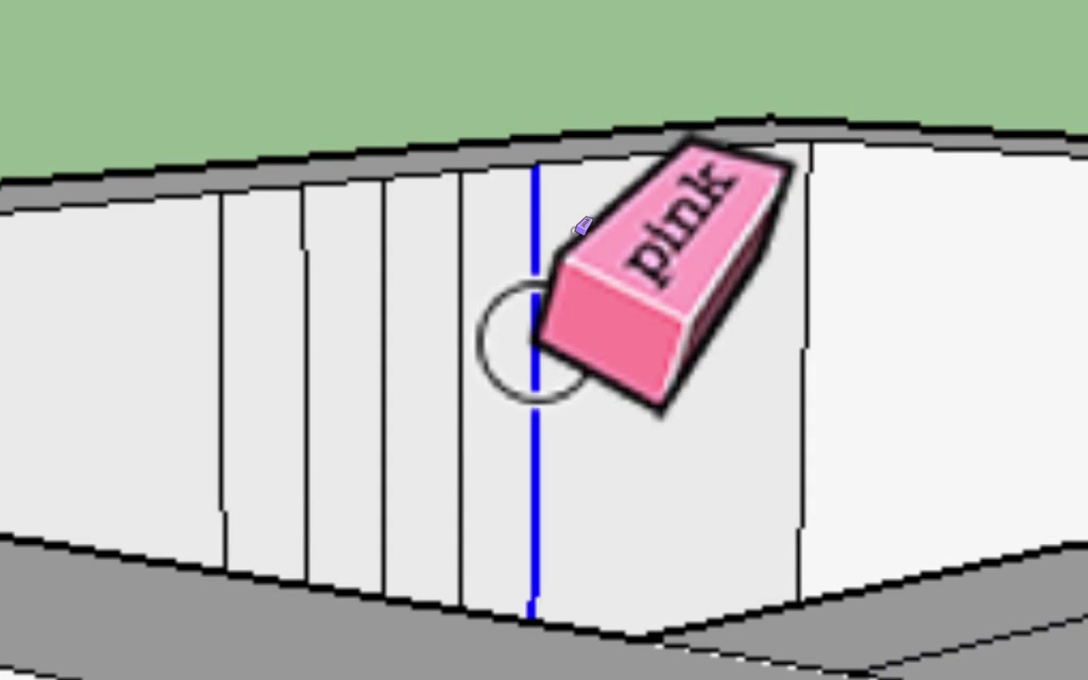
left_click(533, 340)
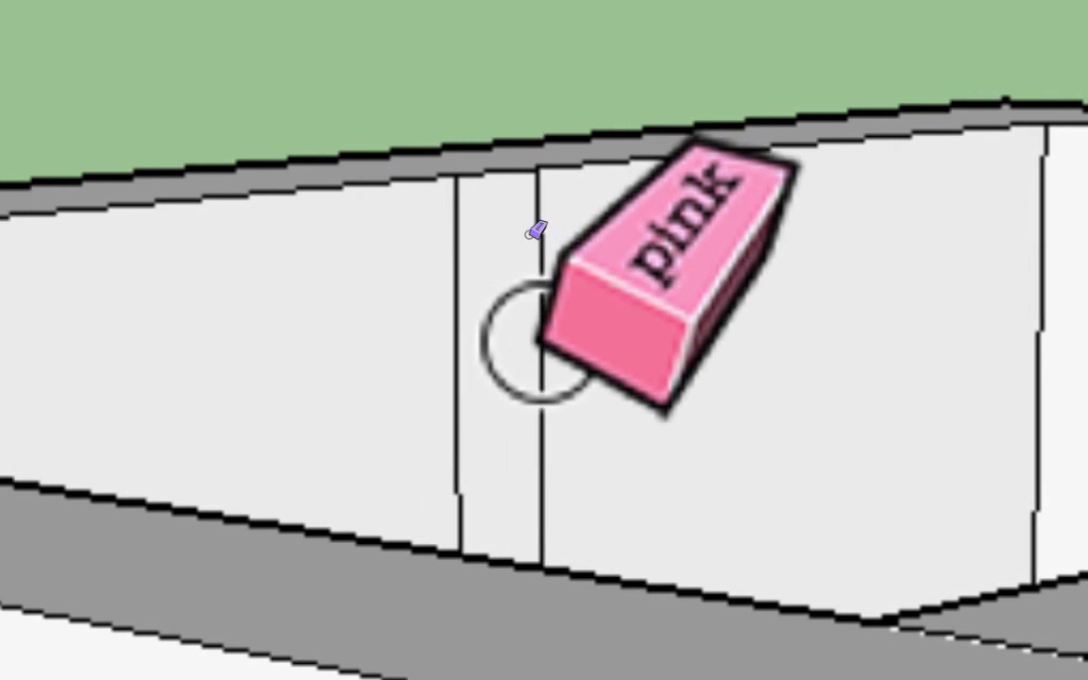
left_click(534, 340)
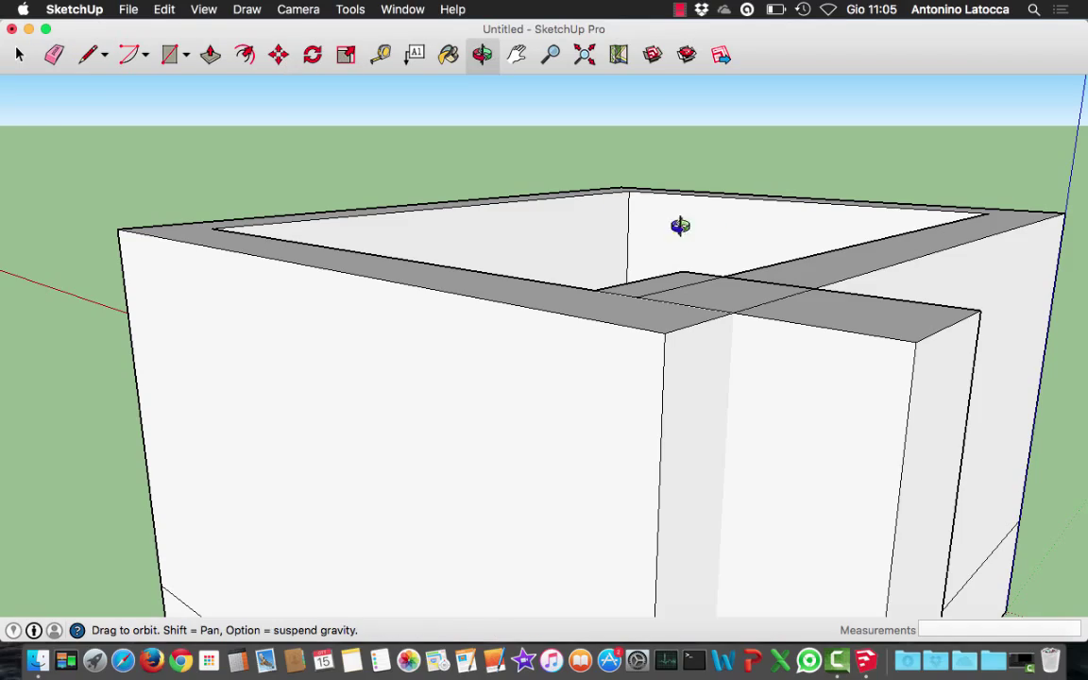
Orbit to a top-down view inside the stairwell and erase the wall-to-floor edge
mouse_move(680, 225)
left_mouse_down()
mouse_move(717, 243)
mouse_move(428, 389)
mouse_move(224, 401)
mouse_move(120, 358)
mouse_move(187, 294)
mouse_move(391, 247)
mouse_move(468, 396)
mouse_move(258, 408)
mouse_move(457, 327)
mouse_move(609, 316)
mouse_move(693, 289)
mouse_move(813, 367)
mouse_move(863, 382)
mouse_move(1039, 340)
mouse_move(668, 348)
mouse_move(624, 264)
mouse_move(705, 184)
mouse_move(583, 217)
mouse_move(583, 148)
mouse_move(695, 150)
mouse_move(673, 170)
mouse_move(644, 241)
mouse_move(311, 309)
mouse_move(48, 343)
mouse_move(102, 442)
mouse_move(68, 358)
mouse_move(4, 379)
left_mouse_up()
mouse_move(531, 372)
left_mouse_down()
mouse_move(353, 376)
mouse_move(292, 420)
mouse_move(329, 383)
left_mouse_up()
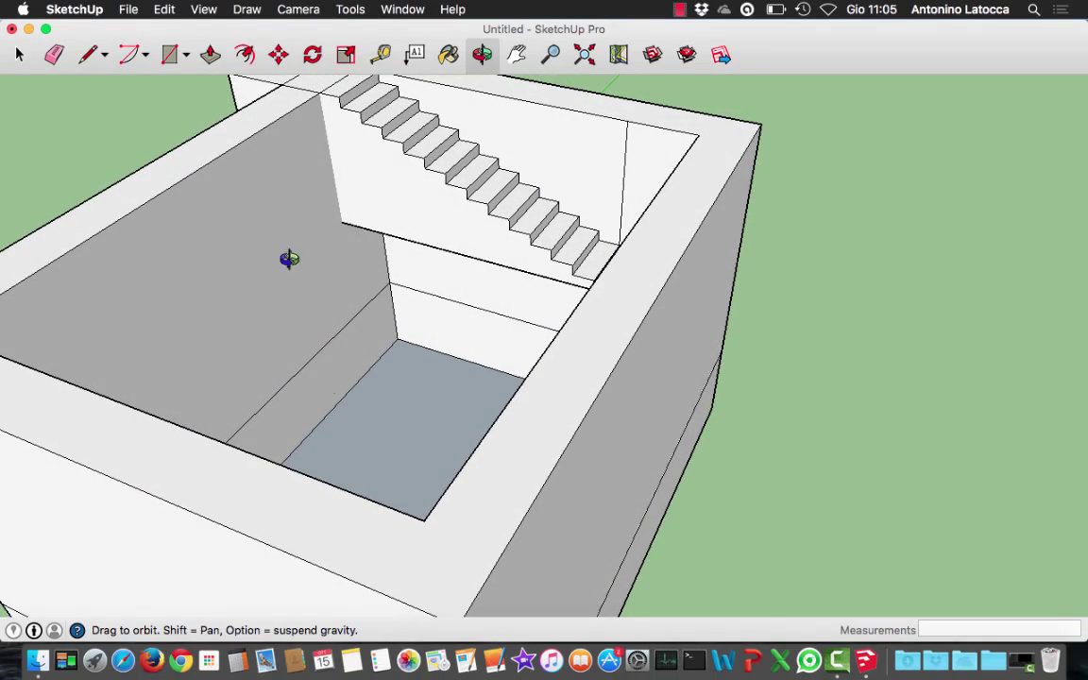
left_click_drag(289, 259, 285, 189)
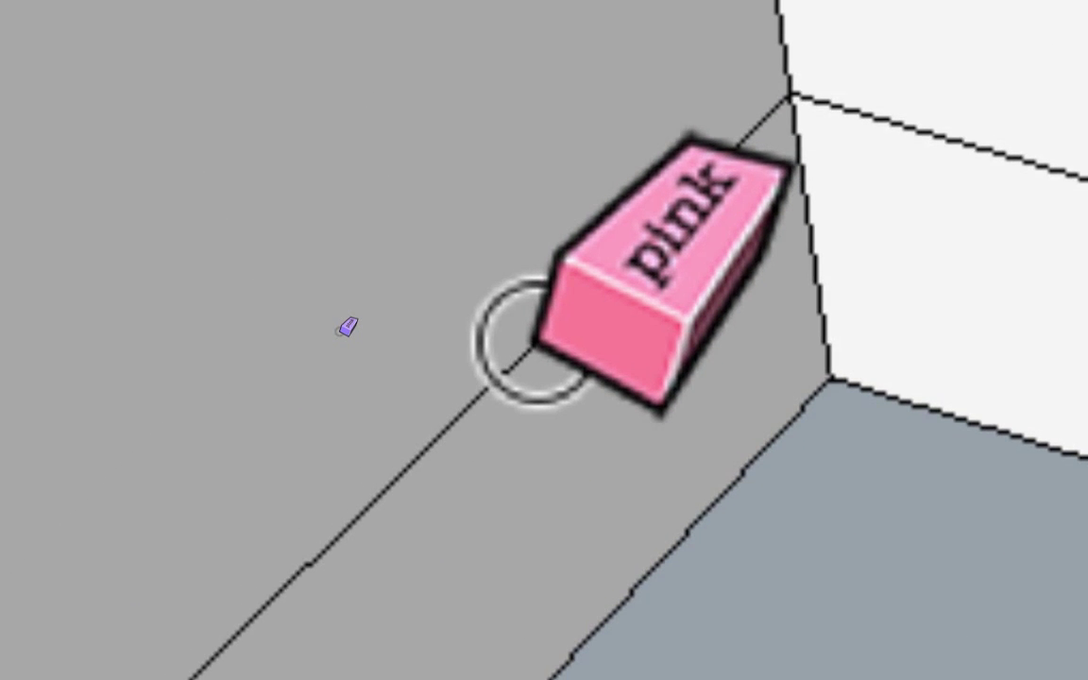
left_click(532, 342)
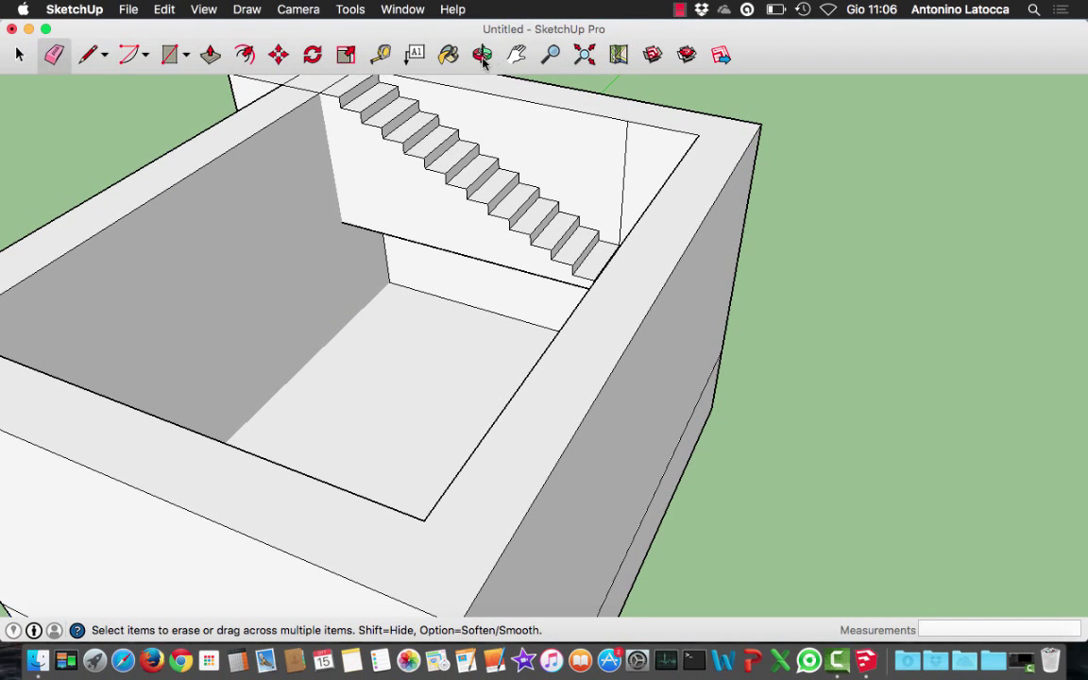
mouse_move(258, 476)
middle_mouse_down()
mouse_move(612, 452)
mouse_move(719, 508)
mouse_move(765, 578)
mouse_move(718, 548)
mouse_move(733, 561)
mouse_move(637, 598)
mouse_move(539, 562)
mouse_move(548, 560)
middle_mouse_up()
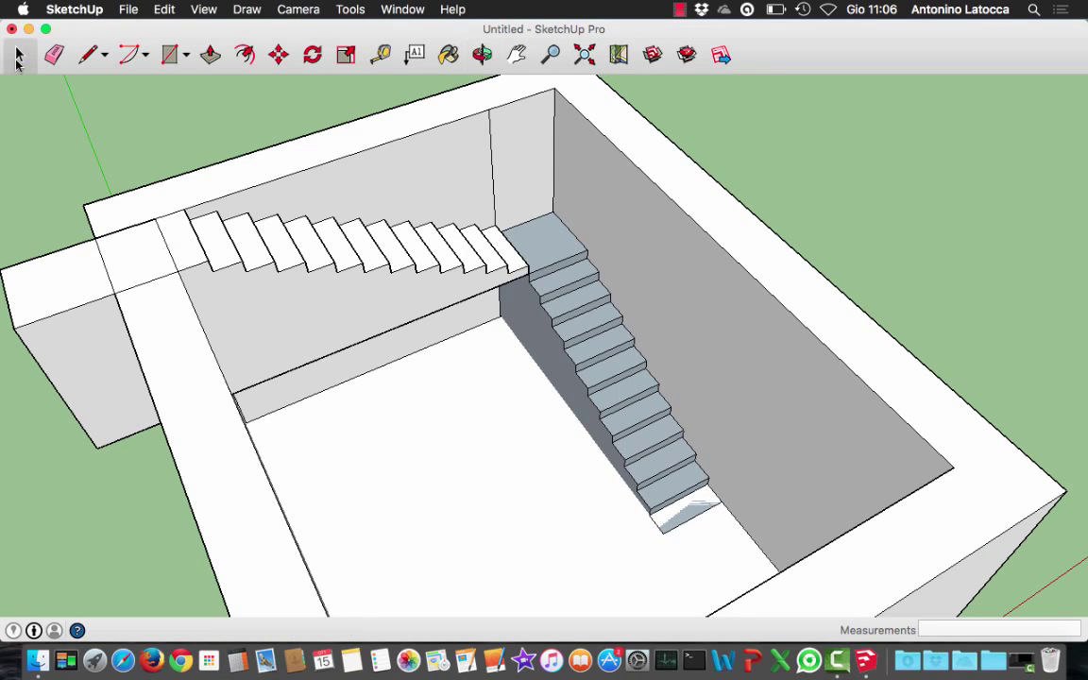
left_click(482, 408)
key("Delete")
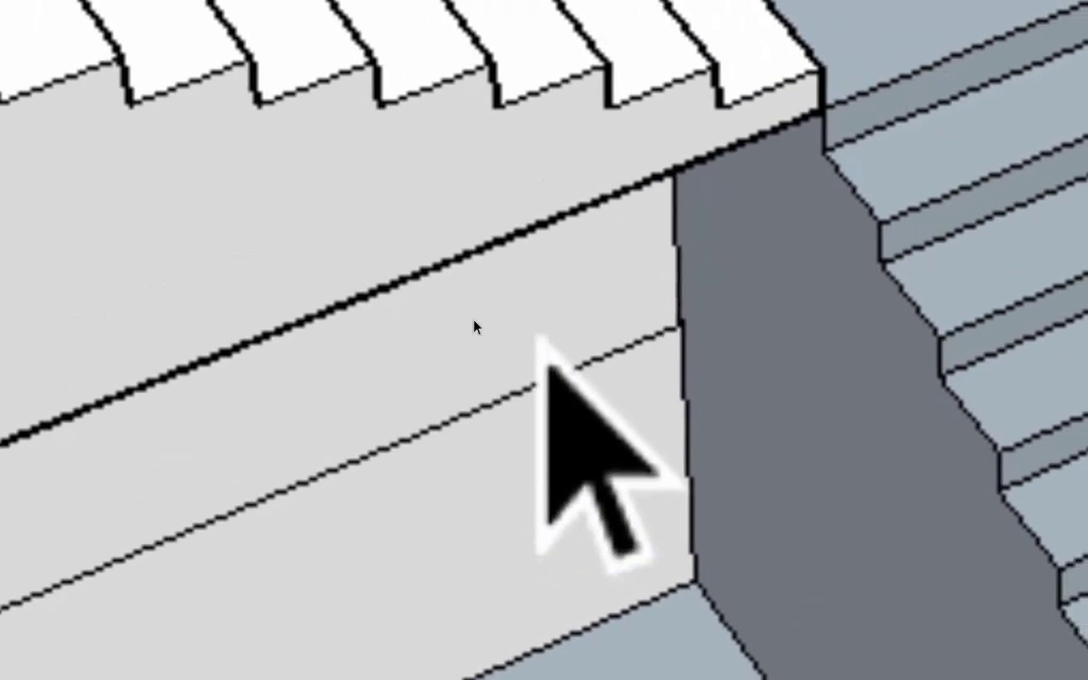
left_click(535, 342)
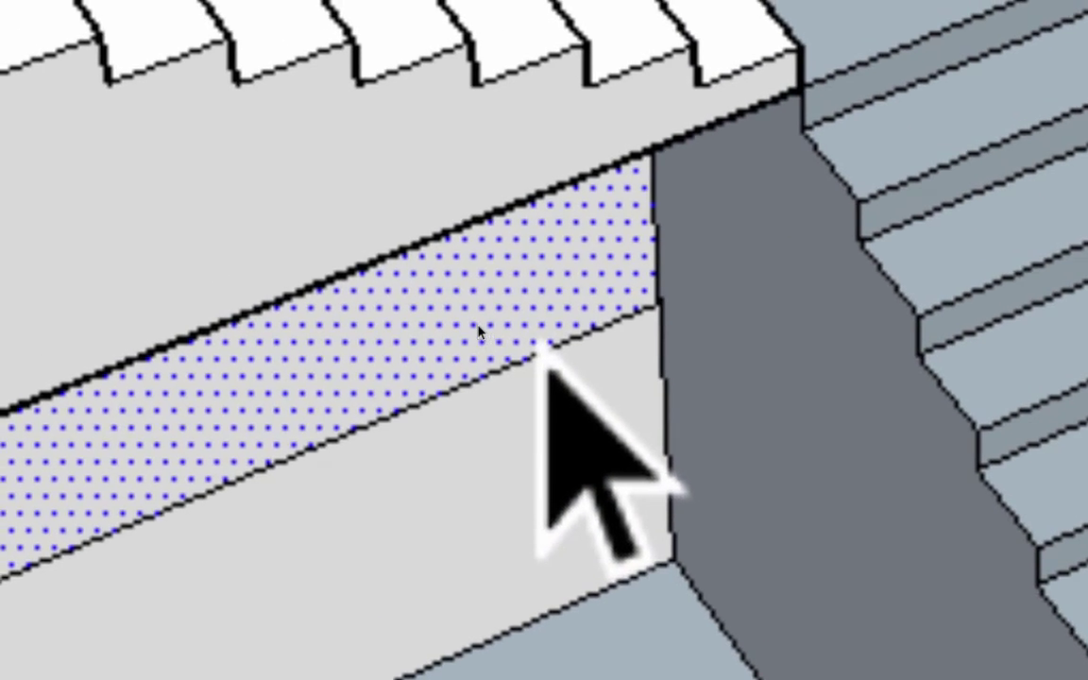
left_click(539, 352)
key("Delete")
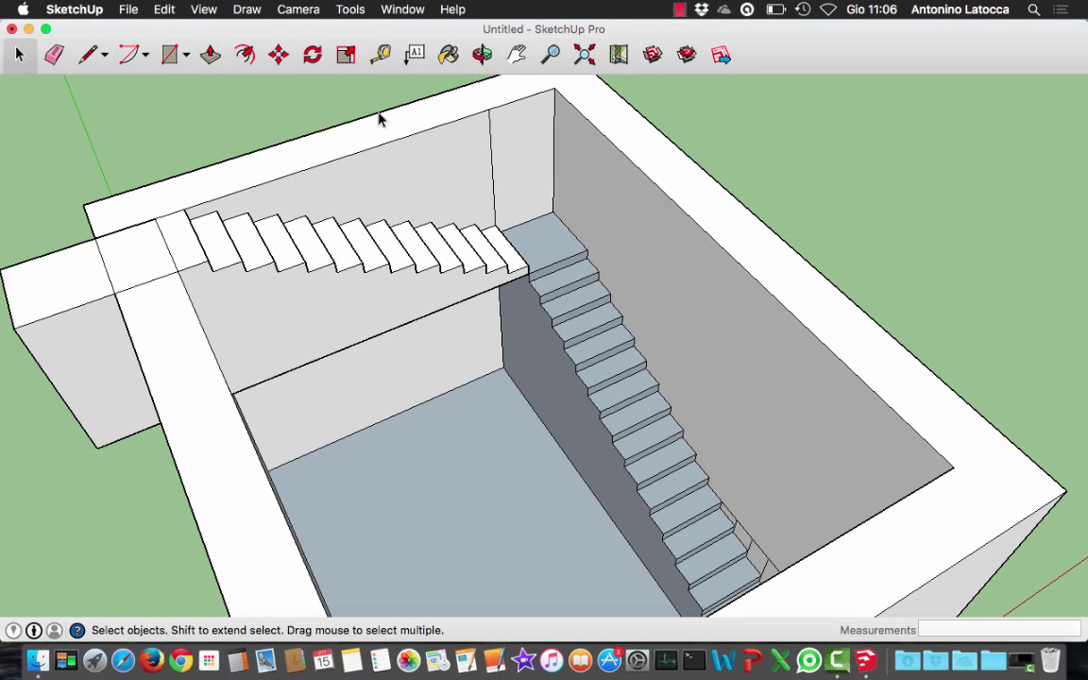
mouse_move(536, 362)
left_mouse_down()
mouse_move(294, 382)
mouse_move(337, 318)
mouse_move(631, 326)
mouse_move(741, 408)
mouse_move(692, 401)
mouse_move(627, 315)
mouse_move(734, 353)
mouse_move(792, 469)
mouse_move(699, 488)
mouse_move(727, 561)
mouse_move(601, 508)
mouse_move(578, 433)
mouse_move(612, 416)
mouse_move(615, 447)
mouse_move(668, 484)
mouse_move(476, 433)
mouse_move(486, 456)
left_mouse_up()
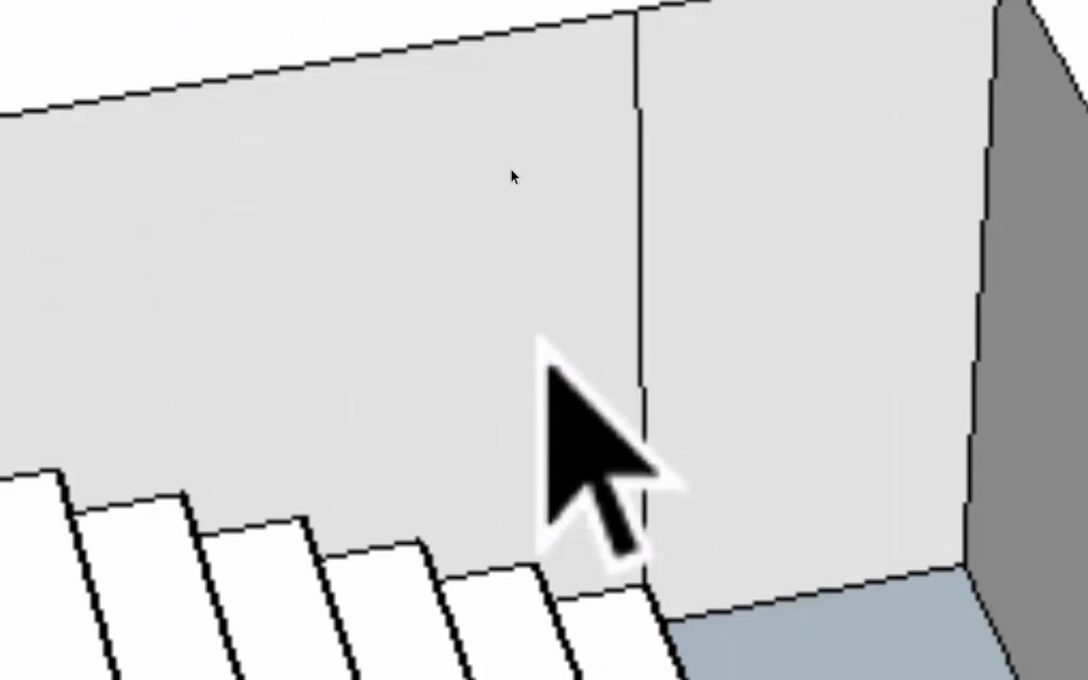
Select the wall block's corner edges, top face and grey sloped face to inspect them
left_click(531, 167)
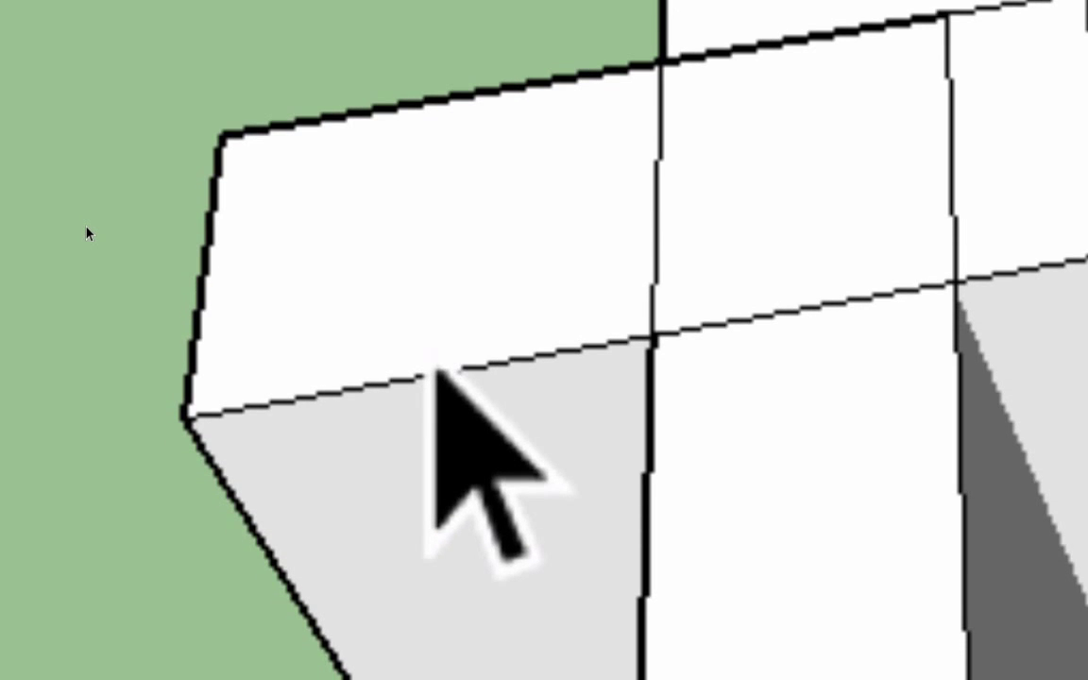
left_click(86, 228)
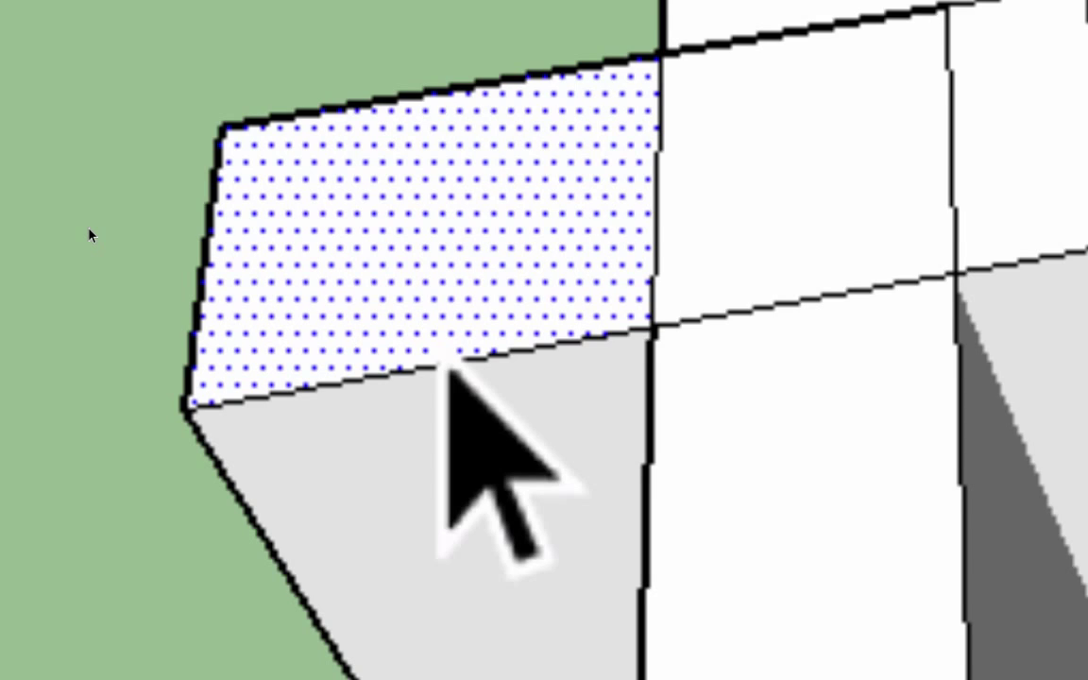
left_click(433, 358)
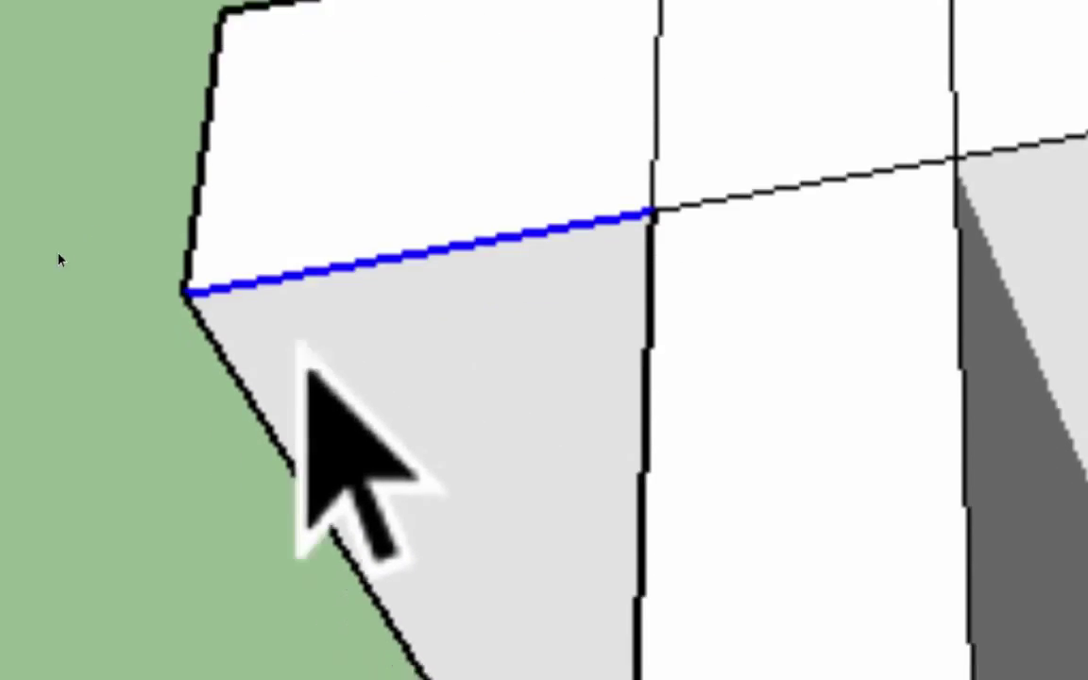
left_click(239, 351)
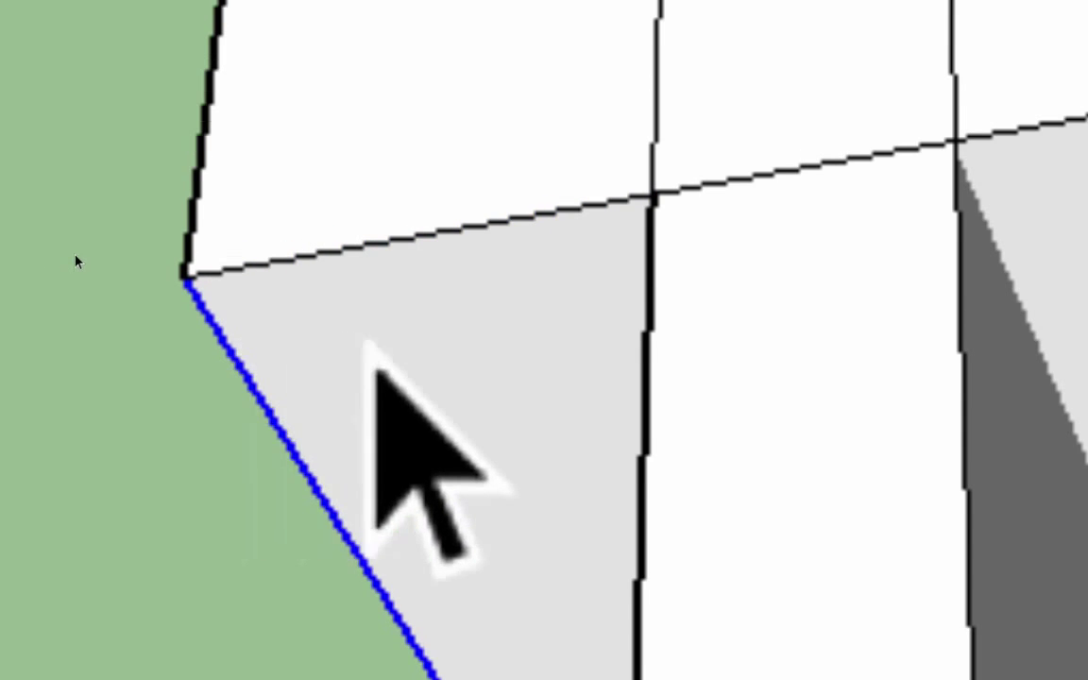
left_click(377, 359)
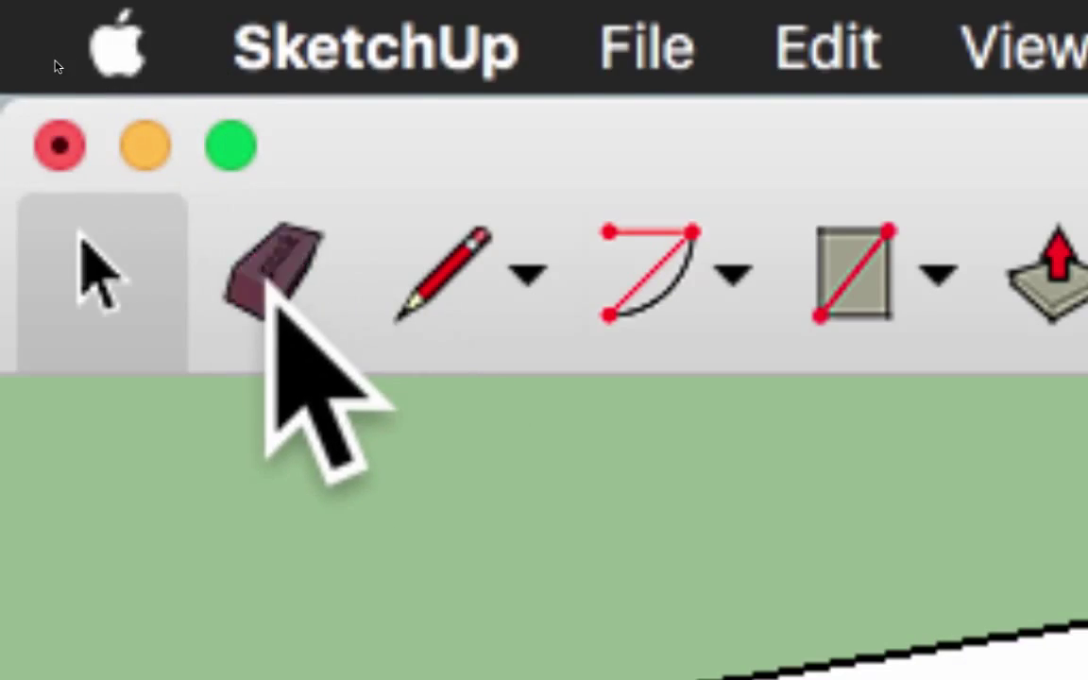
Erase the stray corner edges and dark leftover faces at the wall block's outer corner
left_click(270, 284)
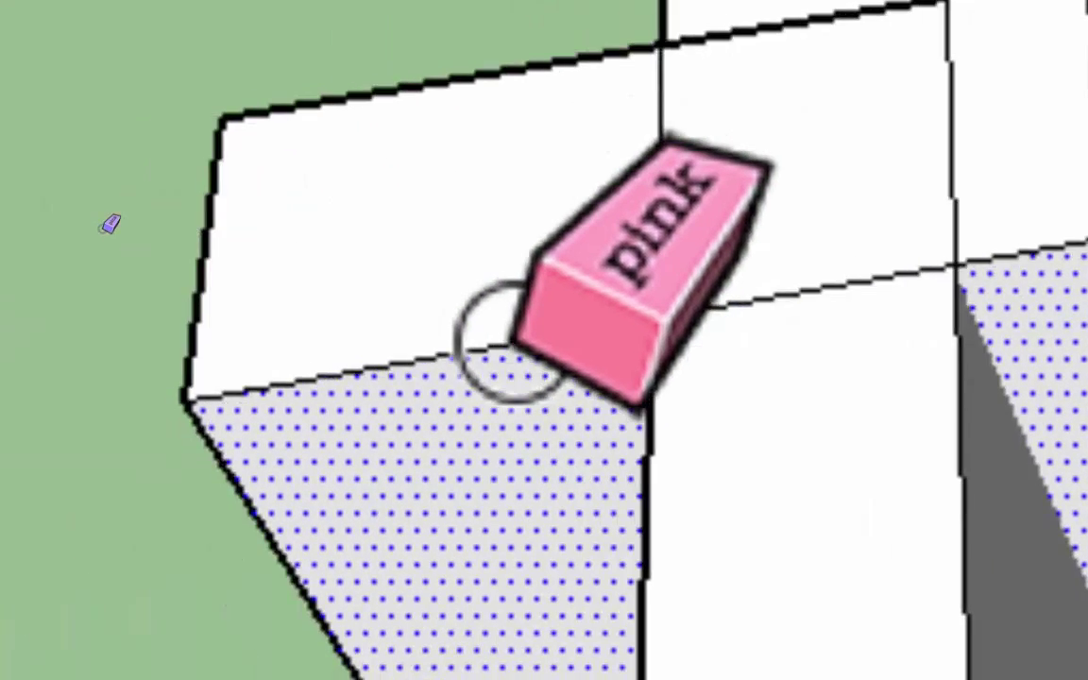
left_click(441, 337)
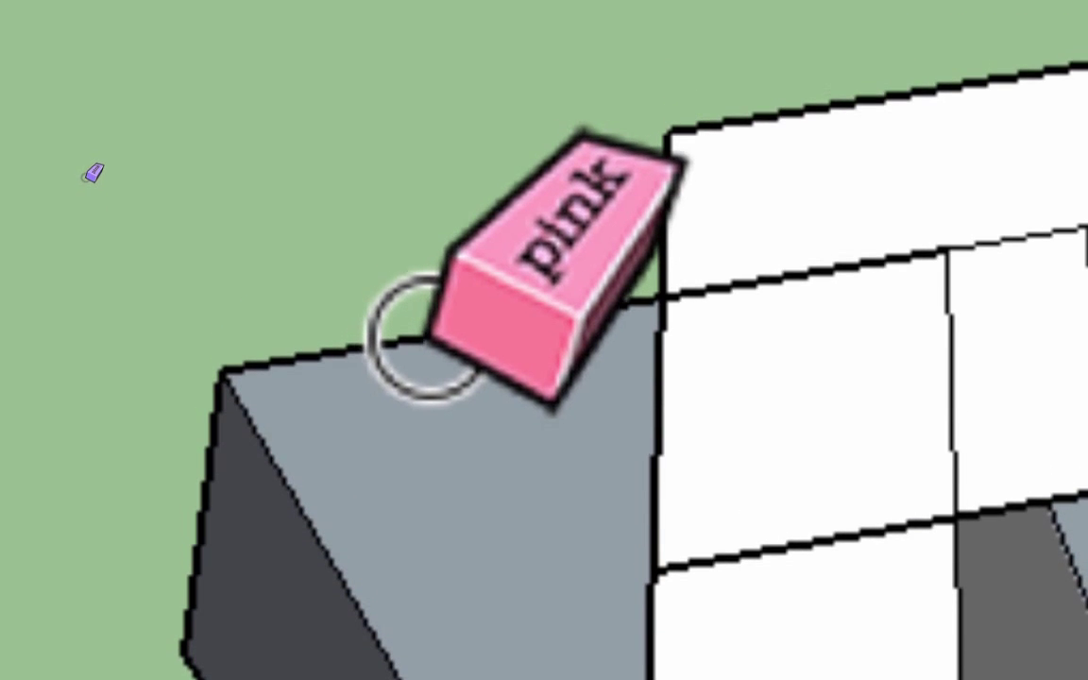
left_click(425, 338)
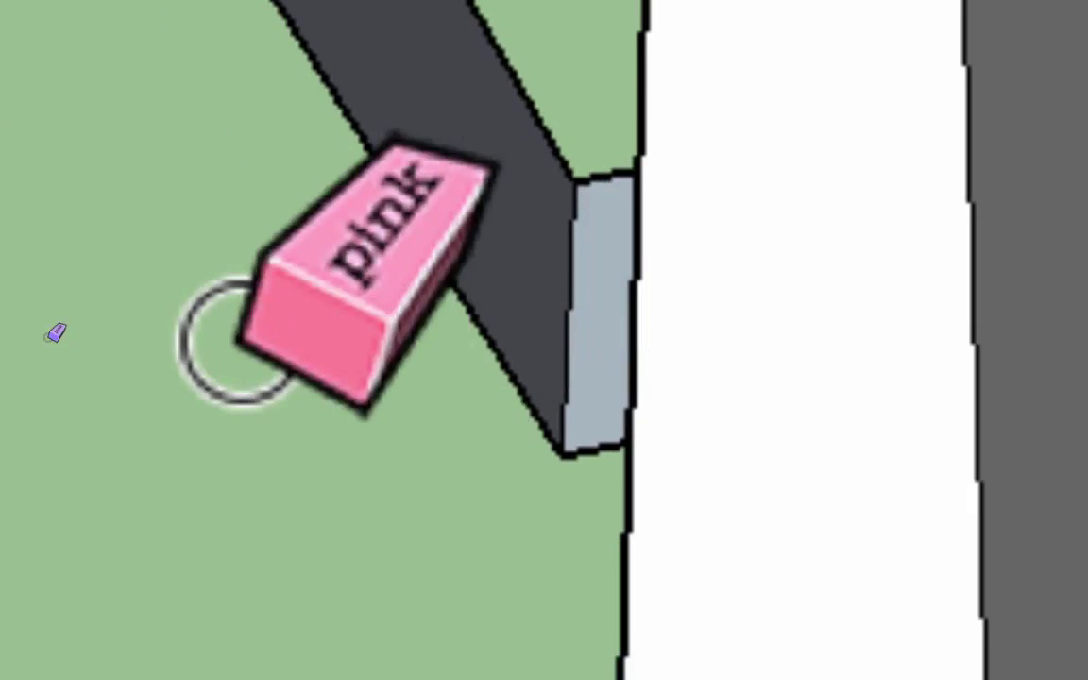
left_click(392, 337)
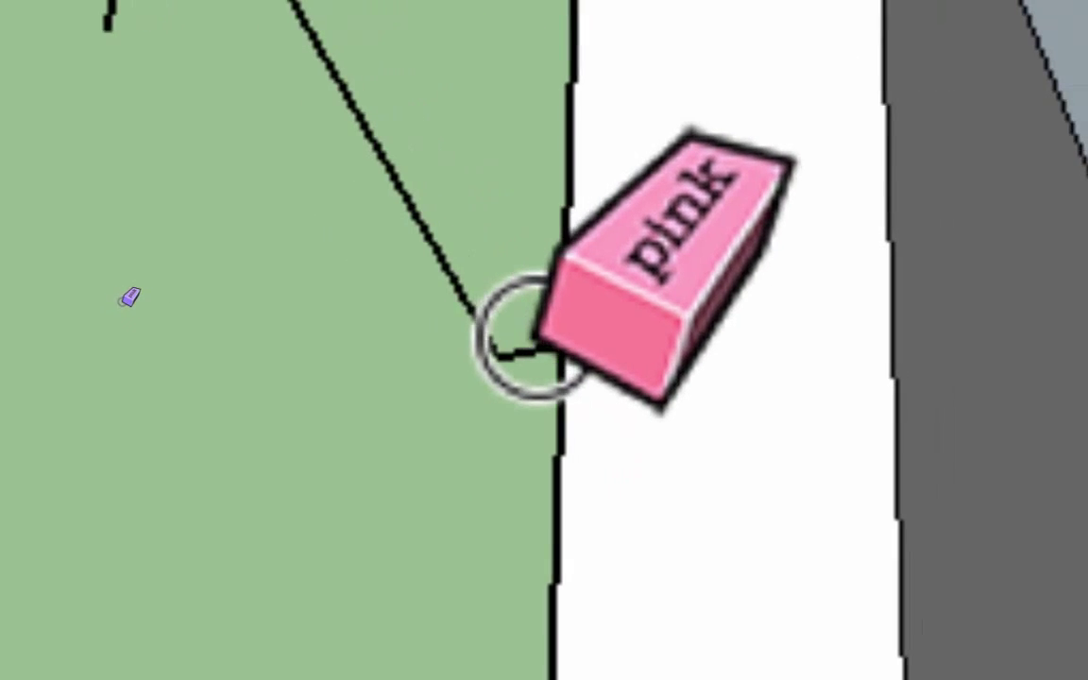
left_click_drag(531, 337, 531, 337)
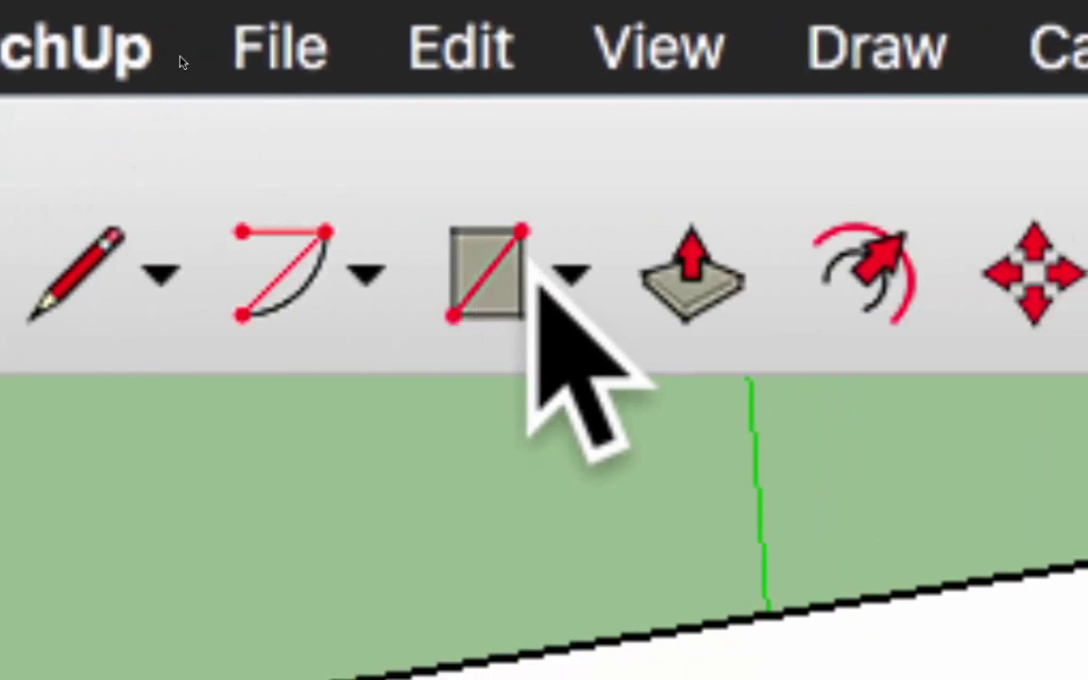
left_click(896, 294)
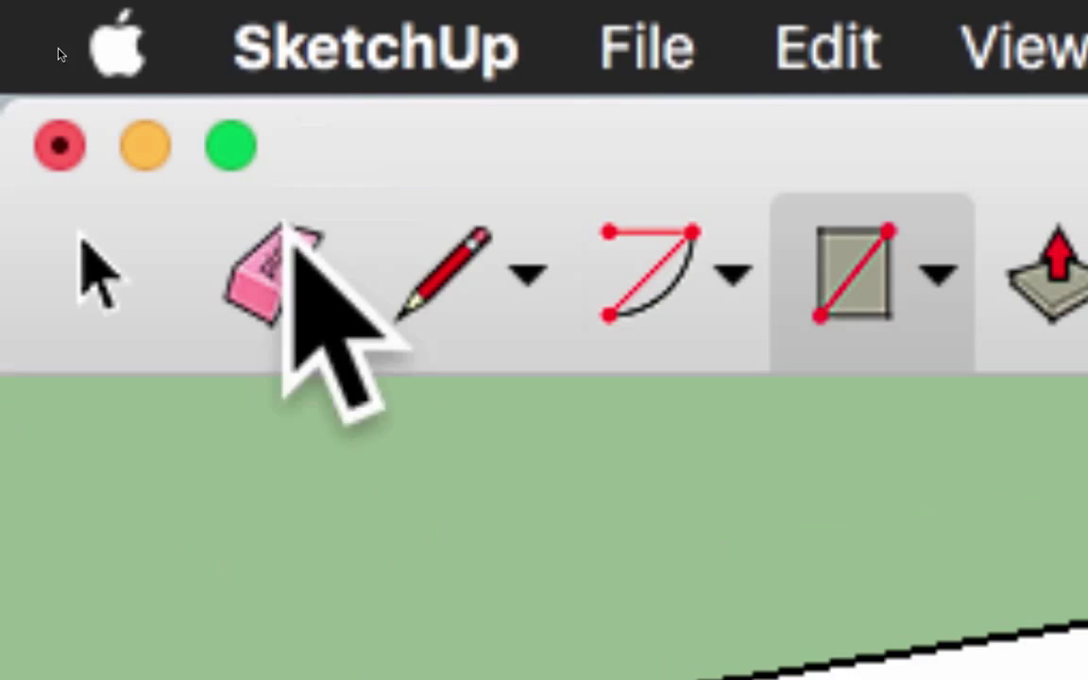
Delete the big top face over the stairwell and orbit to see the exposed stairs
left_click(269, 274)
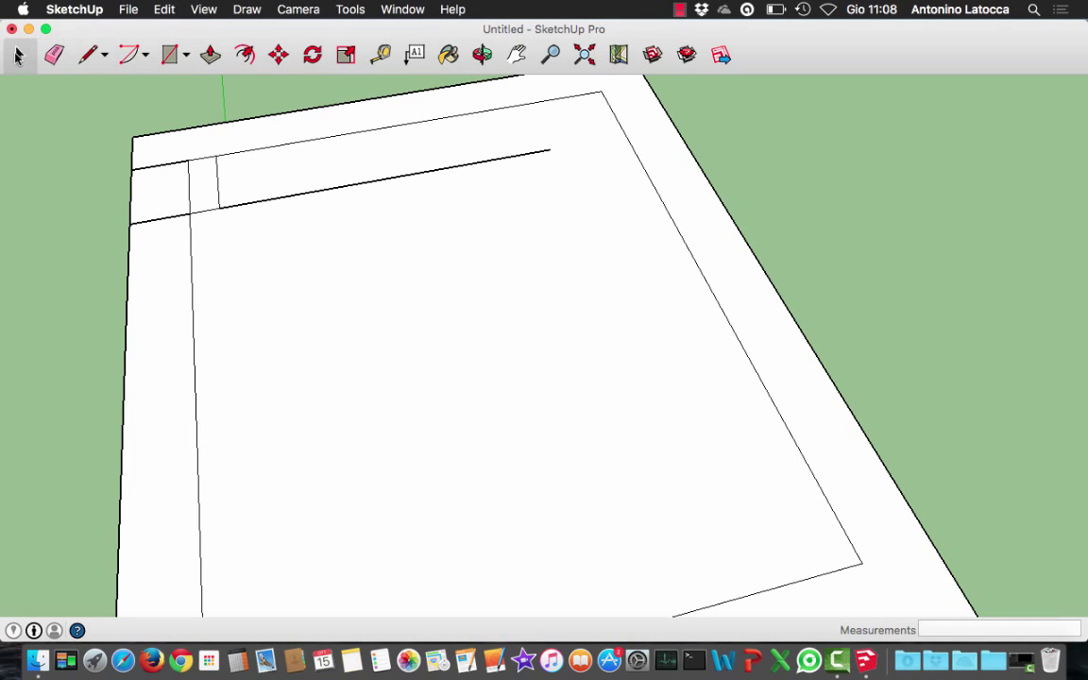
left_click(500, 351)
key("Delete")
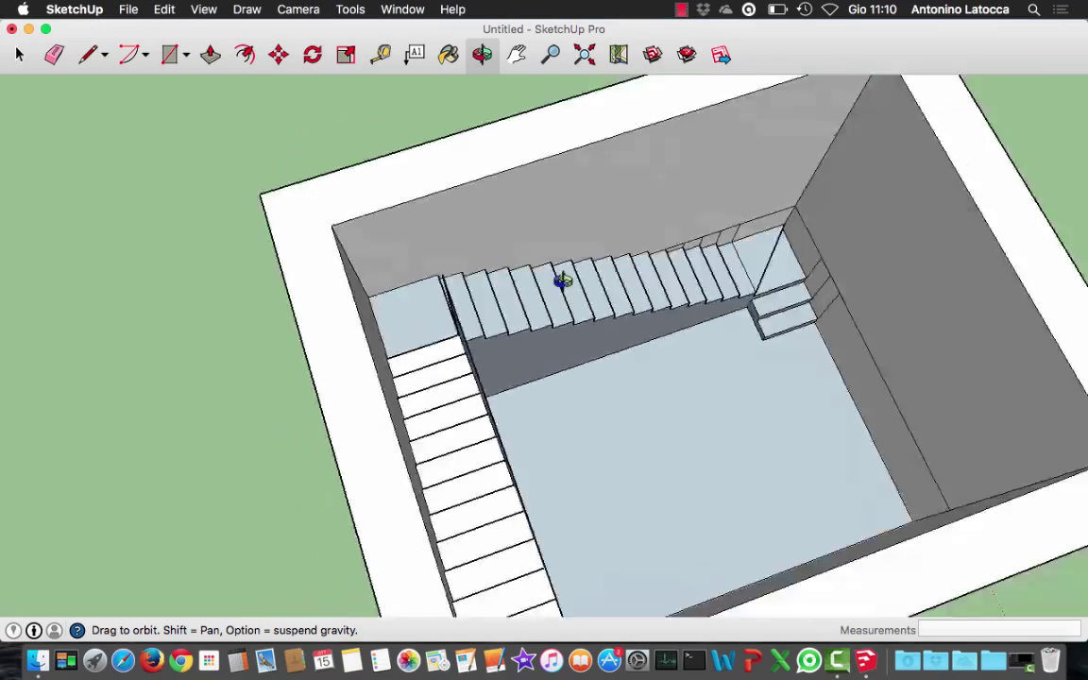
mouse_move(564, 280)
left_mouse_down()
mouse_move(759, 214)
mouse_move(900, 115)
mouse_move(1084, 265)
mouse_move(782, 294)
mouse_move(876, 185)
mouse_move(1029, 213)
mouse_move(1084, 280)
mouse_move(826, 280)
mouse_move(901, 127)
mouse_move(1002, 117)
left_mouse_up()
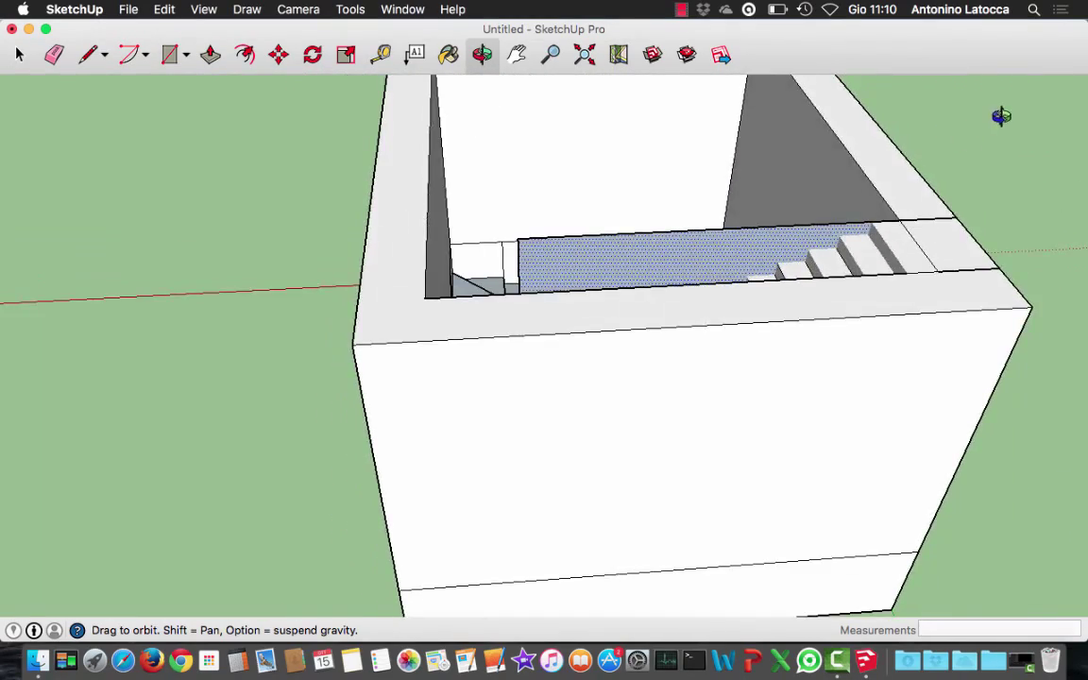
Orbit over the stairwell to view both stair flights from angled and straight top-down views
mouse_move(499, 247)
left_mouse_down()
mouse_move(802, 316)
mouse_move(940, 360)
mouse_move(1031, 447)
left_mouse_up()
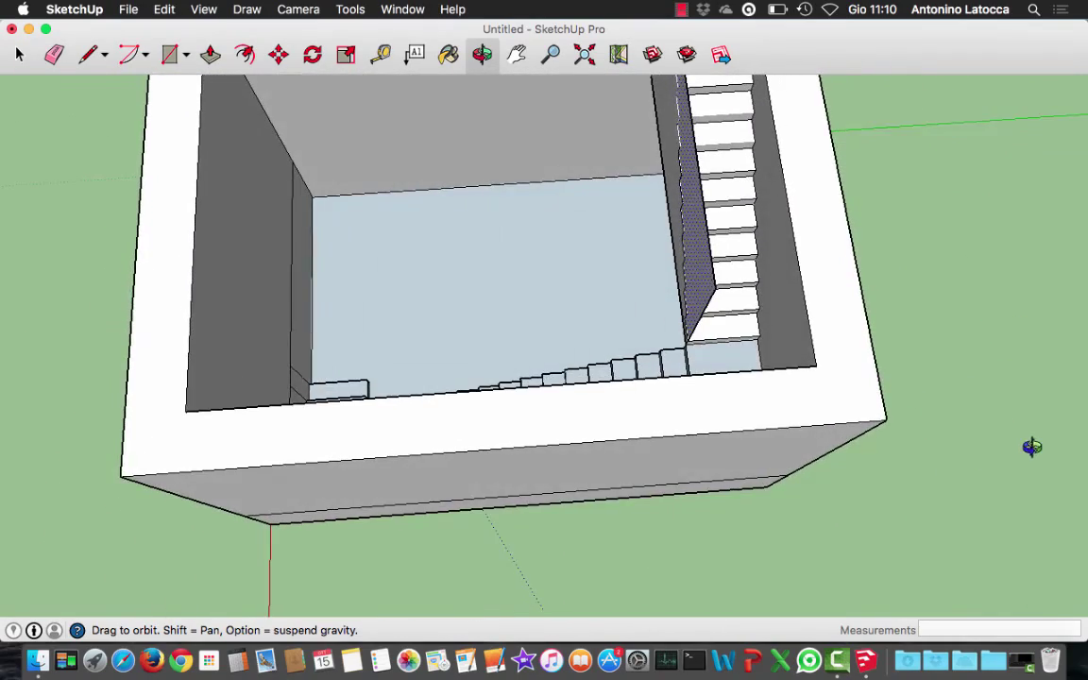
mouse_move(501, 333)
left_mouse_down()
mouse_move(821, 328)
mouse_move(812, 173)
mouse_move(768, 175)
mouse_move(891, 264)
mouse_move(812, 209)
mouse_move(920, 191)
mouse_move(1004, 127)
mouse_move(959, 142)
mouse_move(962, 115)
left_mouse_up()
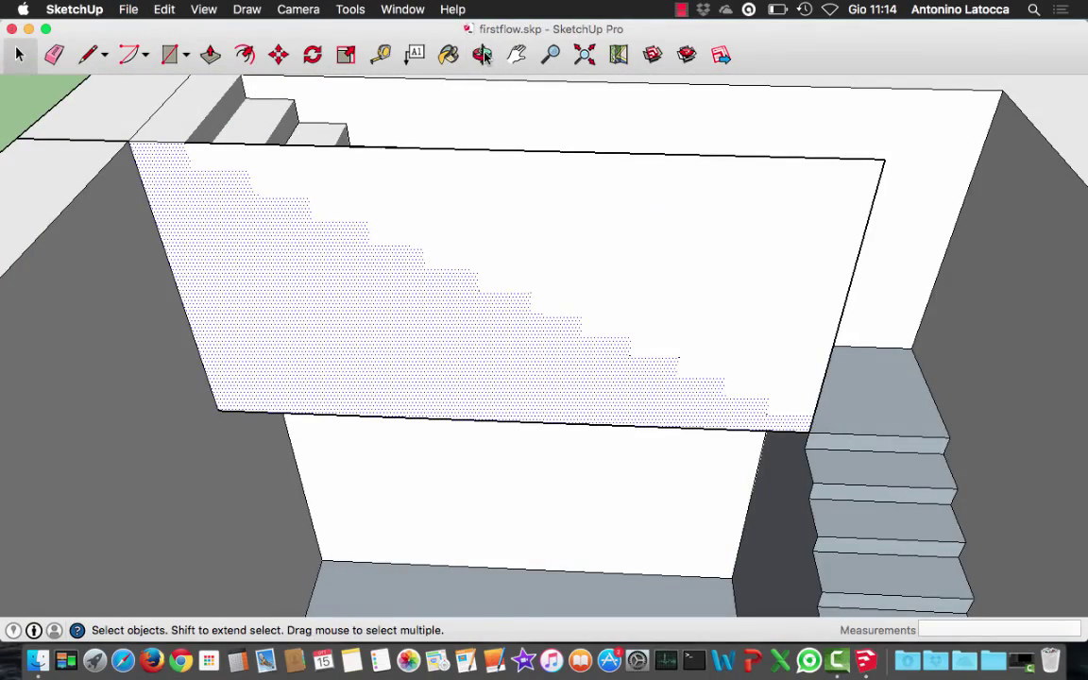
mouse_move(224, 238)
left_mouse_down()
mouse_move(778, 331)
mouse_move(971, 294)
mouse_move(939, 473)
mouse_move(697, 491)
mouse_move(609, 396)
mouse_move(598, 297)
mouse_move(354, 148)
mouse_move(472, 127)
mouse_move(302, 177)
mouse_move(177, 146)
left_mouse_up()
mouse_move(173, 92)
left_mouse_down()
mouse_move(372, 252)
mouse_move(678, 340)
mouse_move(556, 392)
left_mouse_up()
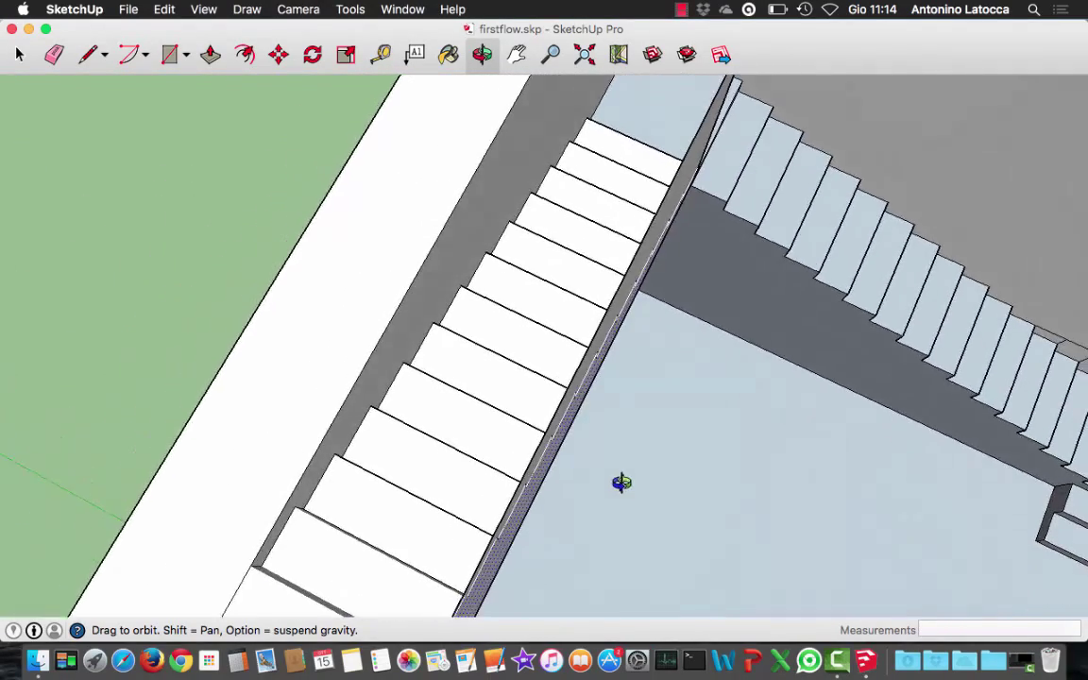
mouse_move(621, 483)
left_mouse_down()
mouse_move(763, 476)
mouse_move(468, 467)
mouse_move(437, 319)
mouse_move(583, 212)
mouse_move(503, 225)
mouse_move(328, 207)
mouse_move(486, 241)
mouse_move(545, 275)
mouse_move(560, 300)
mouse_move(453, 223)
mouse_move(73, 250)
mouse_move(93, 301)
mouse_move(112, 501)
mouse_move(157, 323)
mouse_move(559, 378)
left_mouse_up()
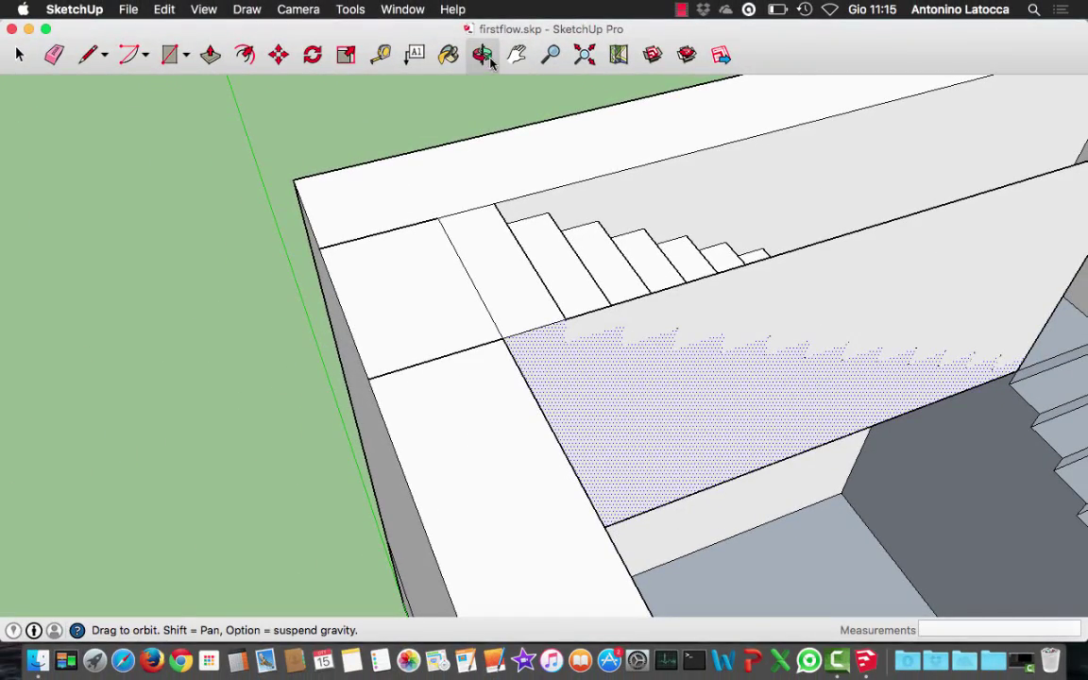
mouse_move(277, 254)
left_mouse_down()
mouse_move(982, 377)
mouse_move(1068, 243)
mouse_move(1059, 188)
mouse_move(930, 272)
mouse_move(960, 241)
mouse_move(773, 243)
mouse_move(885, 234)
mouse_move(972, 187)
left_mouse_up()
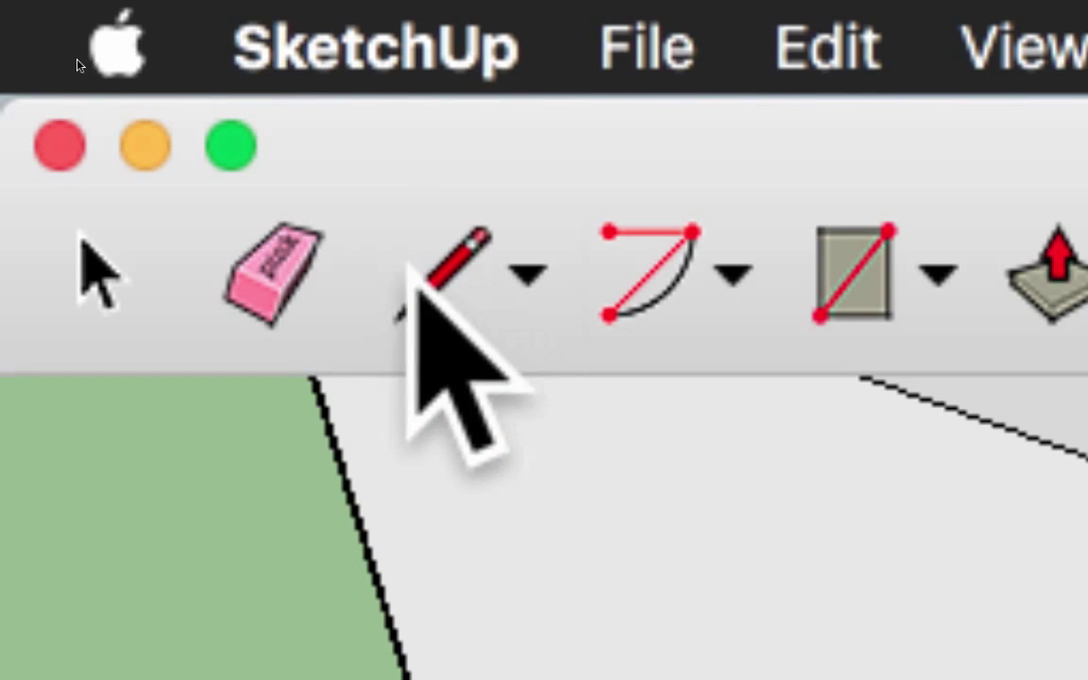
Erase the diagonal edge running across the wall face
left_click(288, 269)
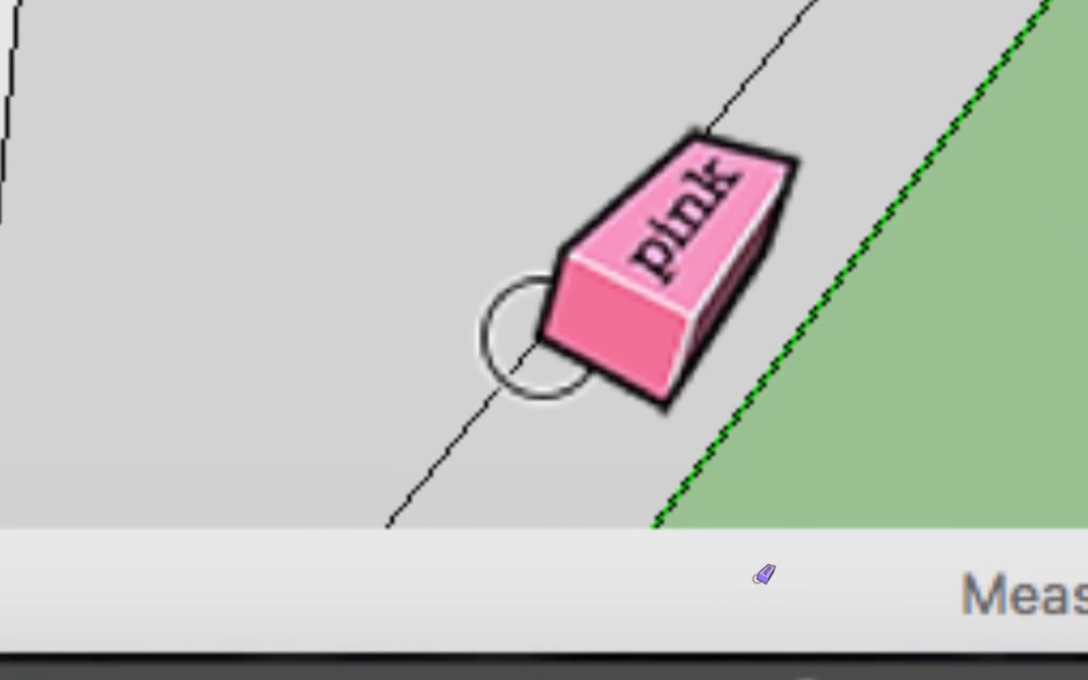
left_click(536, 337)
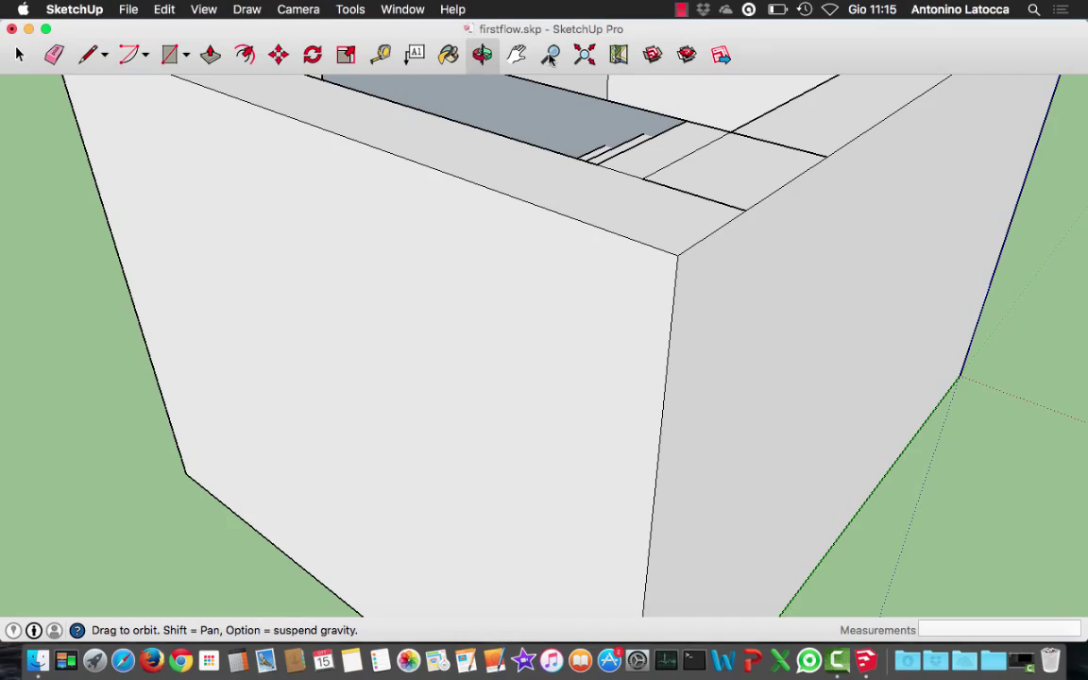
mouse_move(841, 181)
left_mouse_down()
mouse_move(1040, 233)
mouse_move(578, 365)
mouse_move(184, 321)
mouse_move(126, 248)
mouse_move(185, 165)
mouse_move(279, 141)
mouse_move(301, 170)
mouse_move(198, 128)
mouse_move(201, 61)
left_mouse_up()
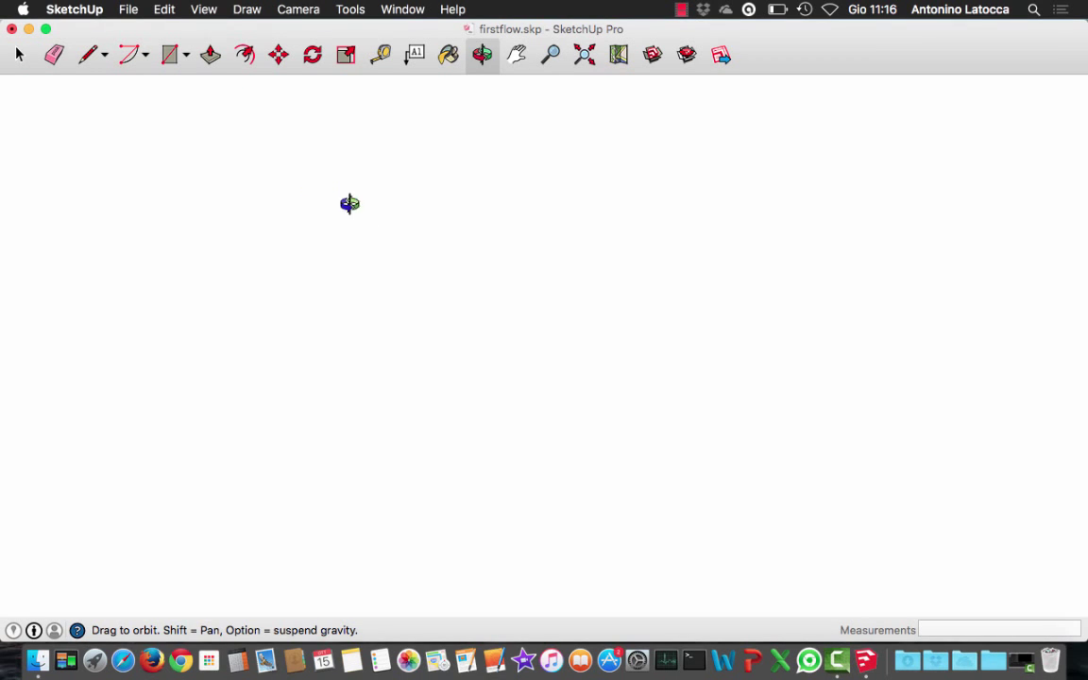
left_click_drag(378, 221, 379, 220)
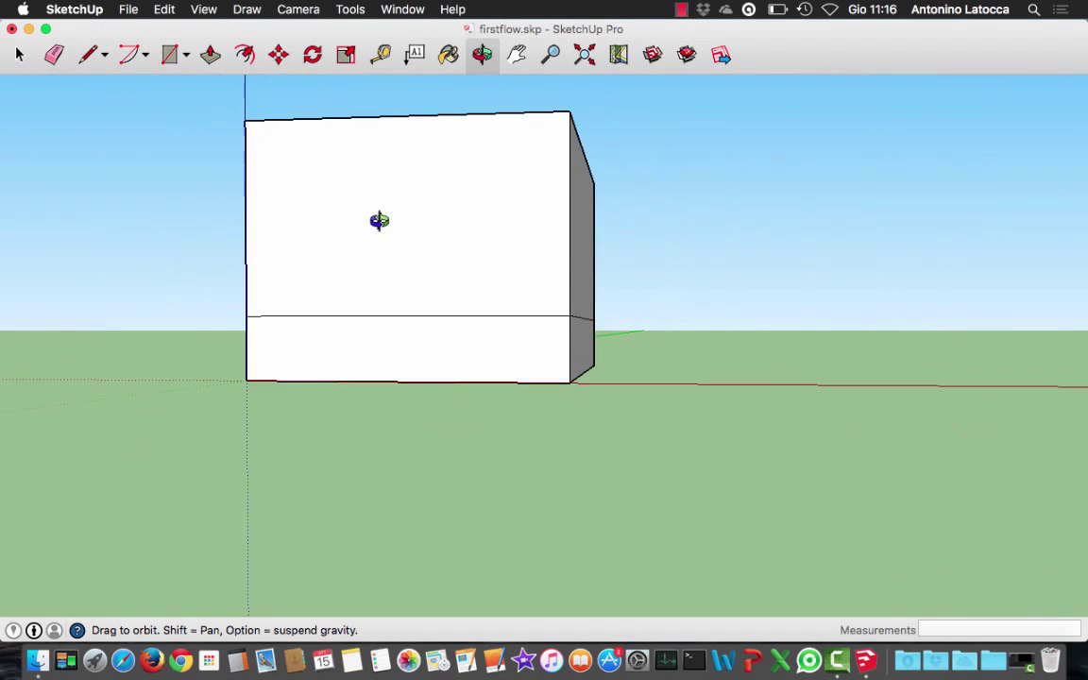
Erase the leftover stray edges at the stair landing inside the box
key("e")
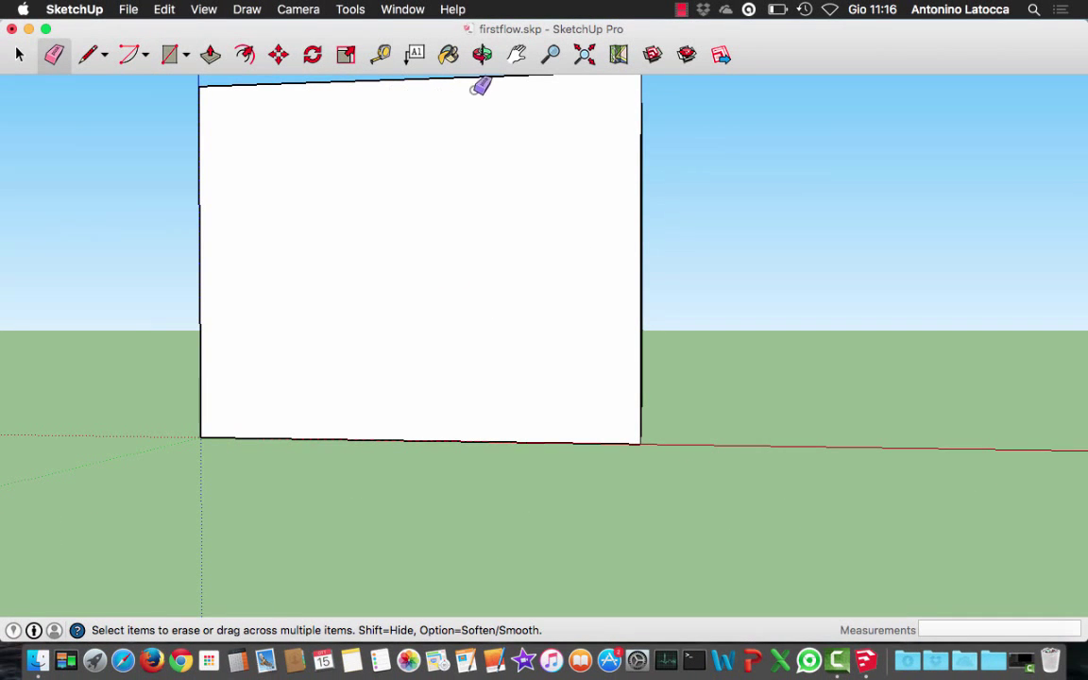
mouse_move(486, 62)
left_mouse_down()
mouse_move(608, 347)
mouse_move(439, 359)
left_mouse_up()
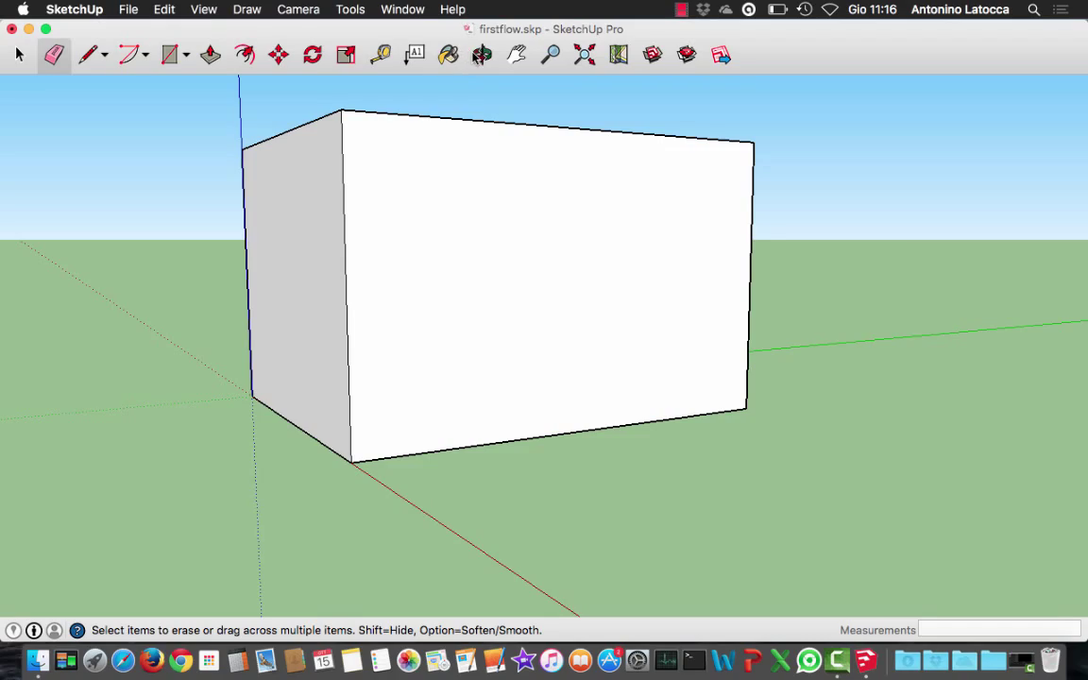
mouse_move(270, 228)
left_mouse_down()
mouse_move(586, 510)
mouse_move(648, 478)
mouse_move(740, 489)
mouse_move(962, 484)
mouse_move(1076, 465)
mouse_move(1013, 544)
mouse_move(1077, 518)
mouse_move(877, 532)
mouse_move(1085, 579)
left_mouse_up()
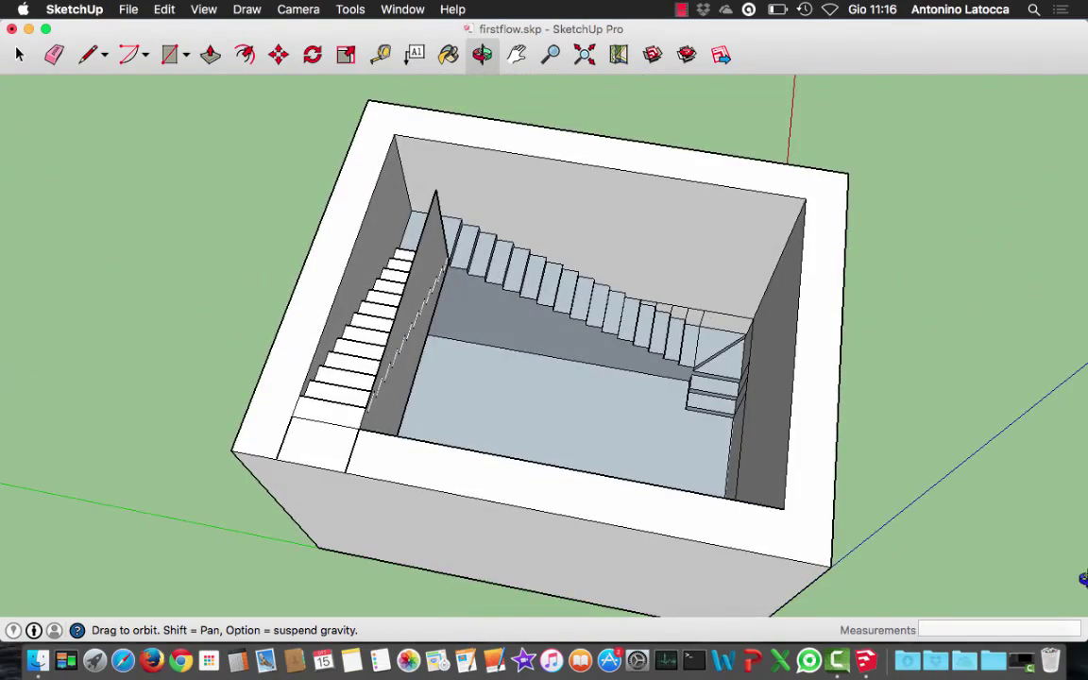
mouse_move(579, 491)
left_mouse_down()
mouse_move(804, 510)
mouse_move(1077, 425)
mouse_move(1075, 382)
mouse_move(1084, 451)
mouse_move(1081, 421)
left_mouse_up()
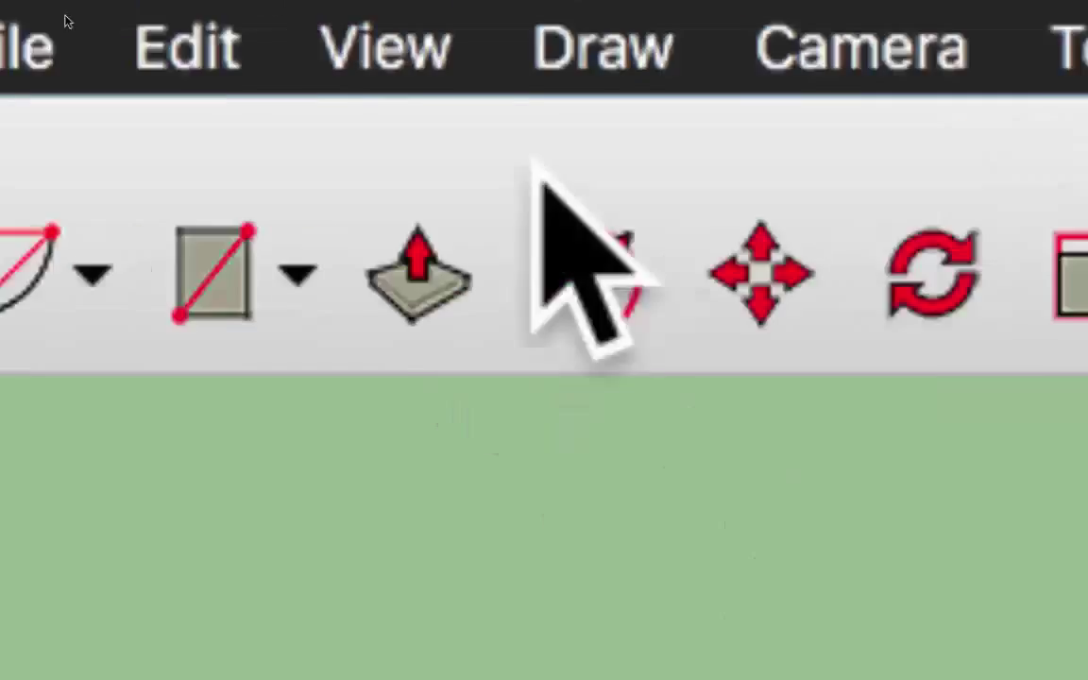
left_click(54, 54)
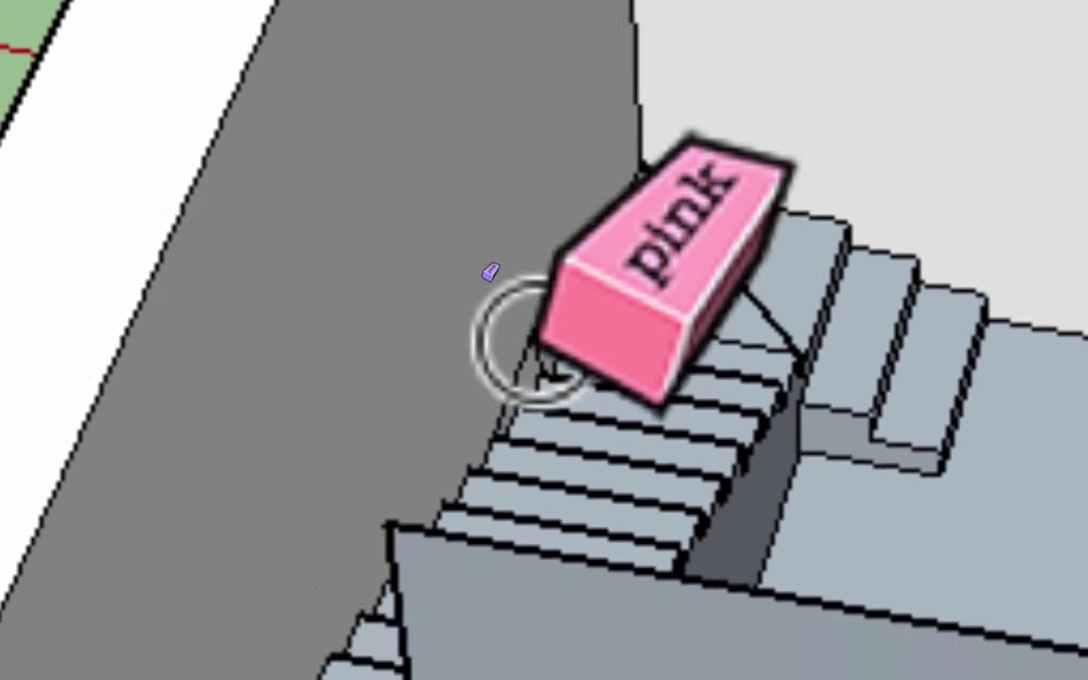
left_click_drag(528, 342, 535, 338)
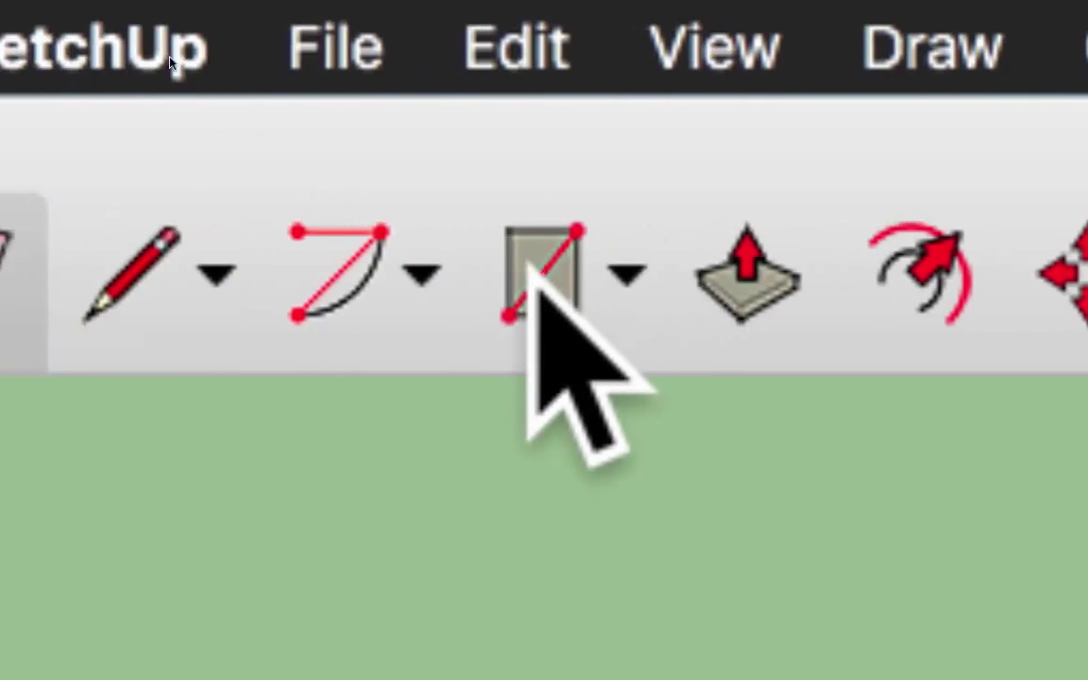
Draw a door rectangle on the back wall from the stair corner and push it 0.40 m through
left_click(432, 274)
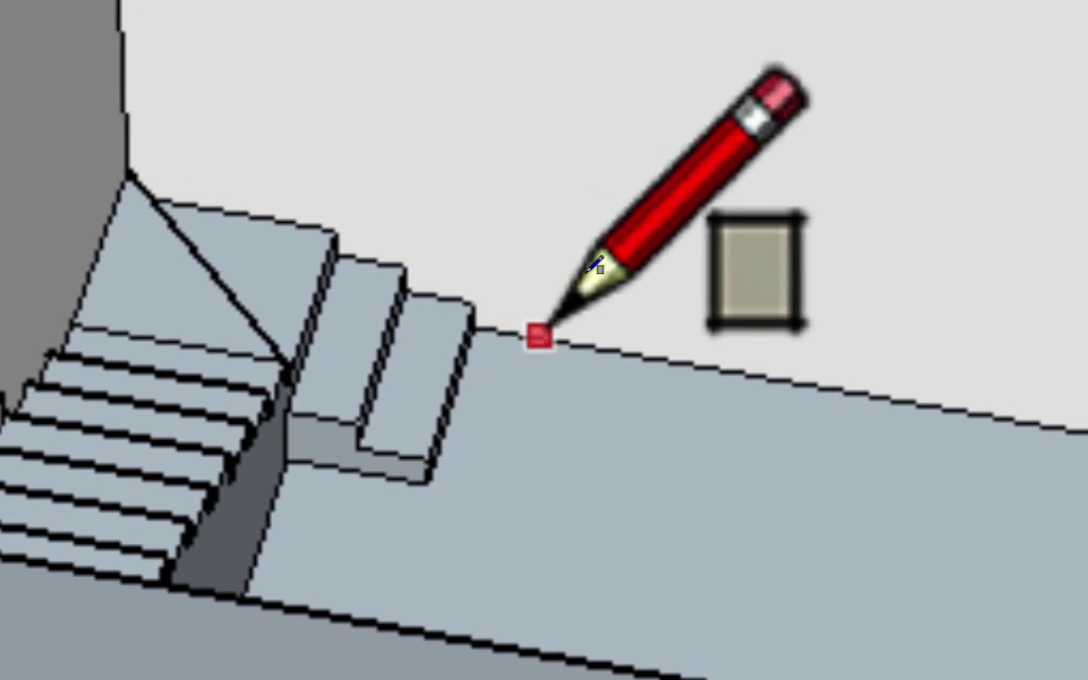
left_click(547, 328)
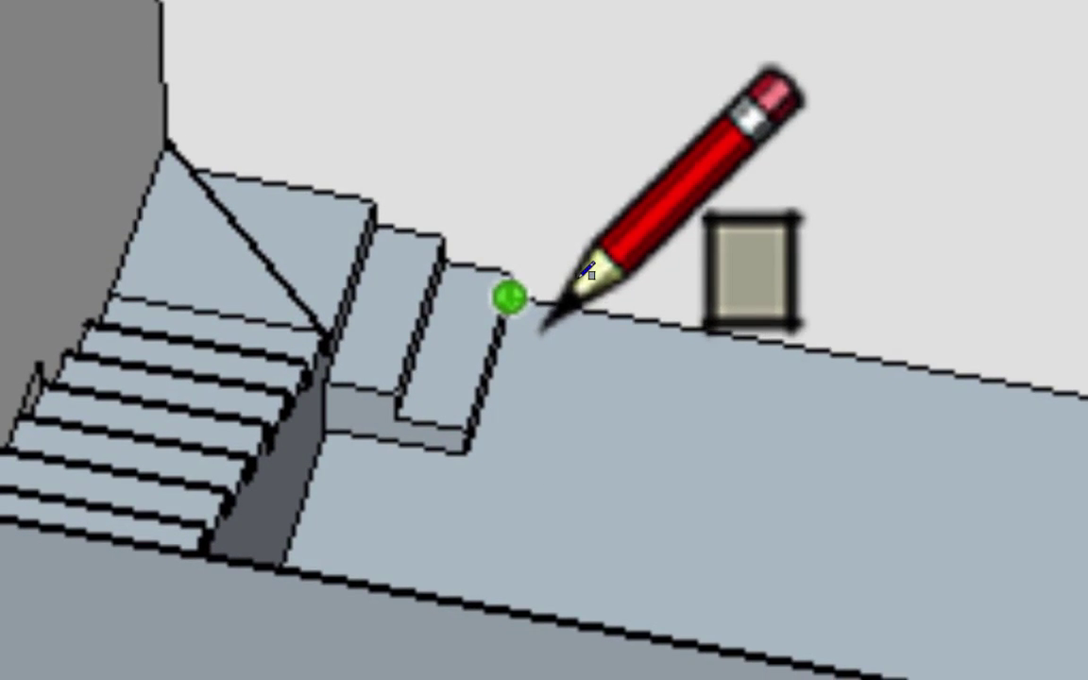
left_click(509, 298)
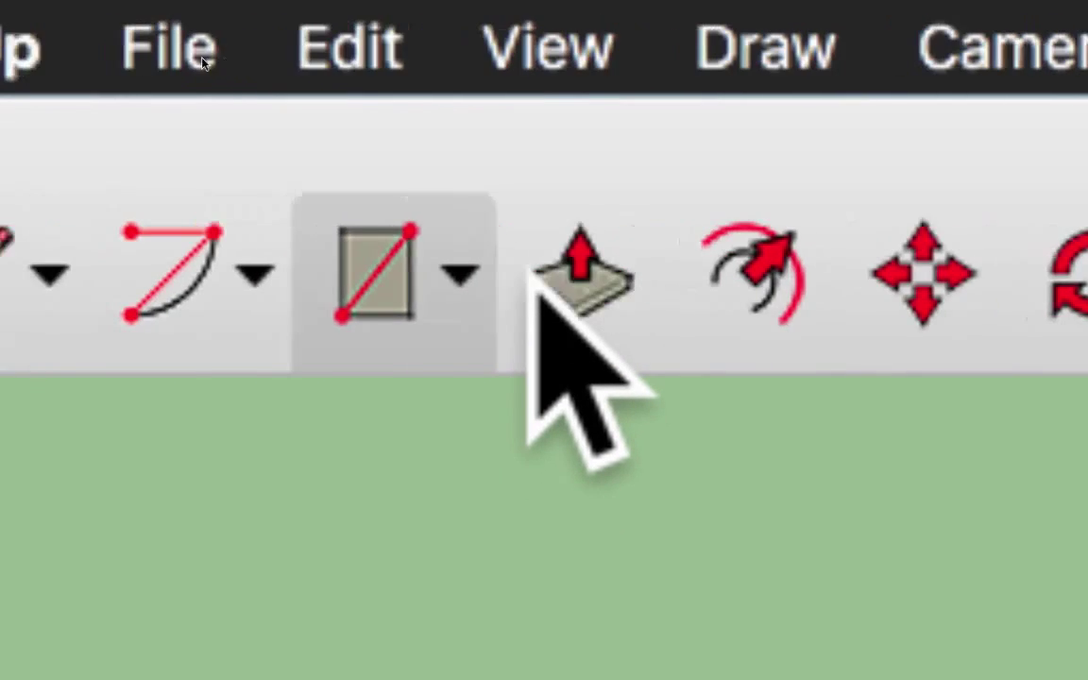
left_click(255, 269)
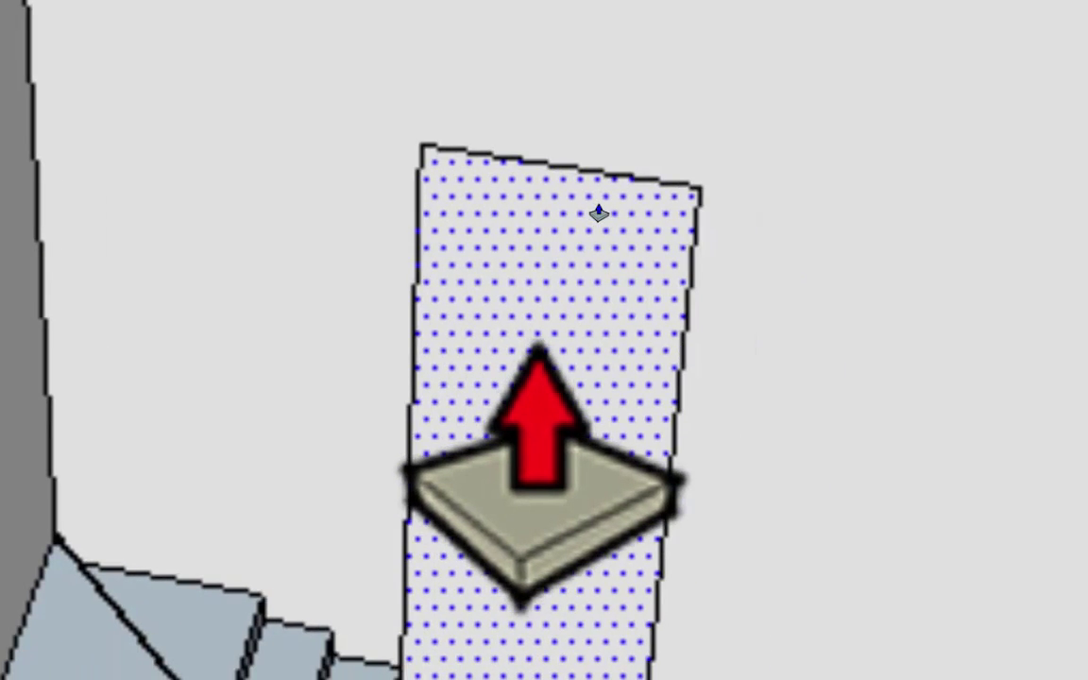
left_click(598, 214)
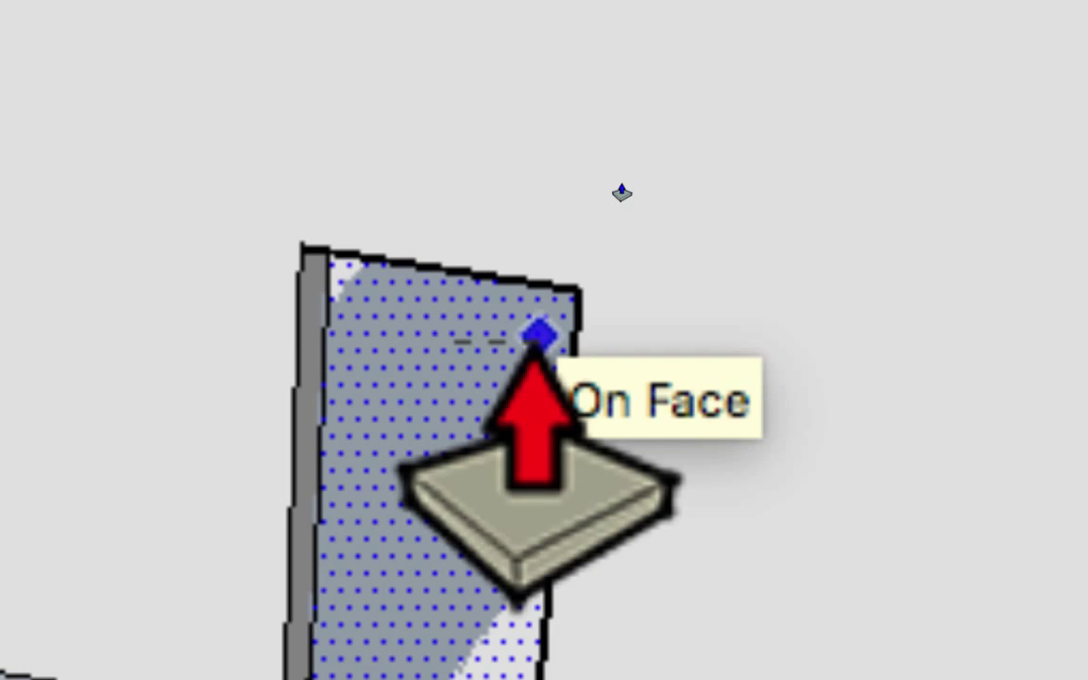
left_click(535, 338)
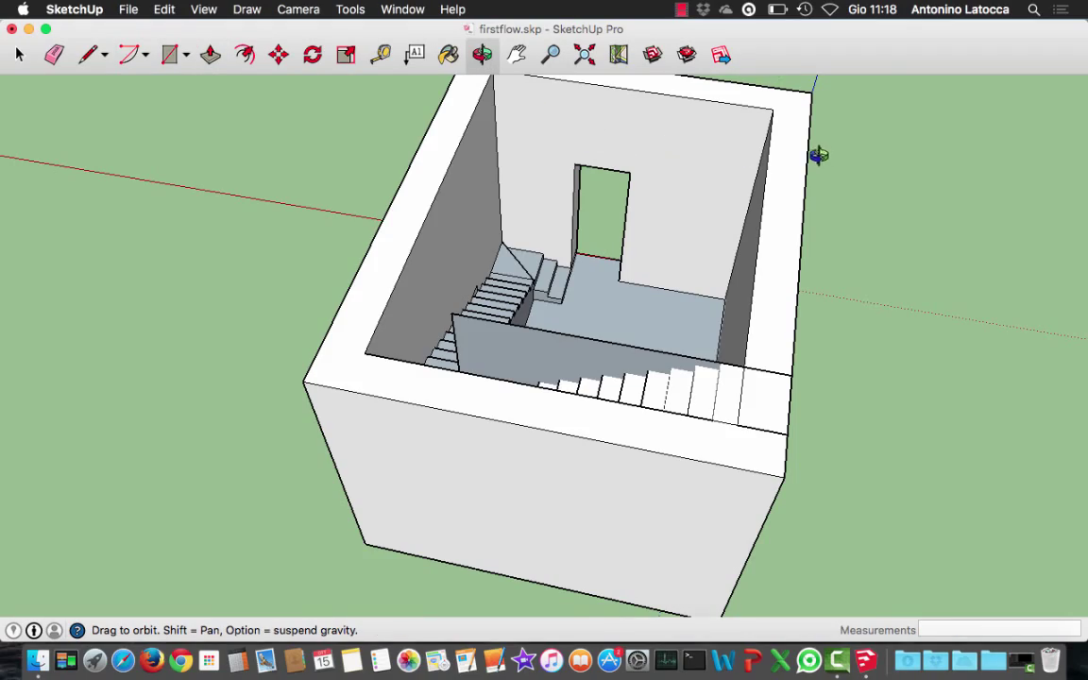
mouse_move(819, 156)
left_mouse_down()
mouse_move(438, 413)
mouse_move(238, 425)
mouse_move(154, 397)
left_mouse_up()
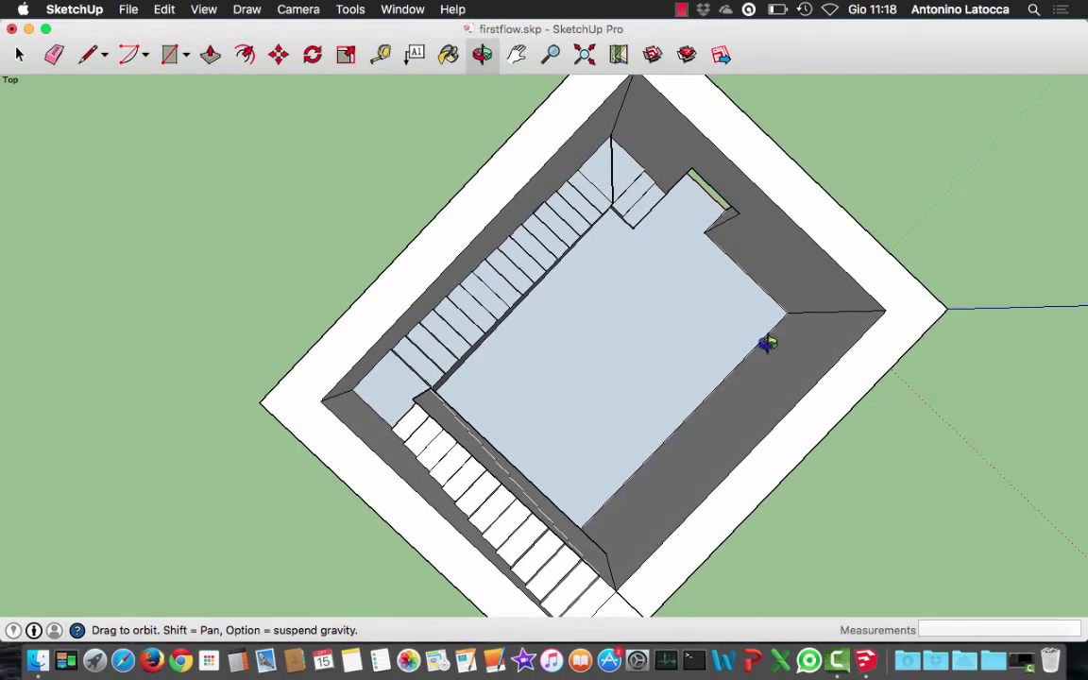
mouse_move(860, 439)
left_mouse_down()
mouse_move(323, 571)
mouse_move(342, 286)
mouse_move(518, 148)
left_mouse_up()
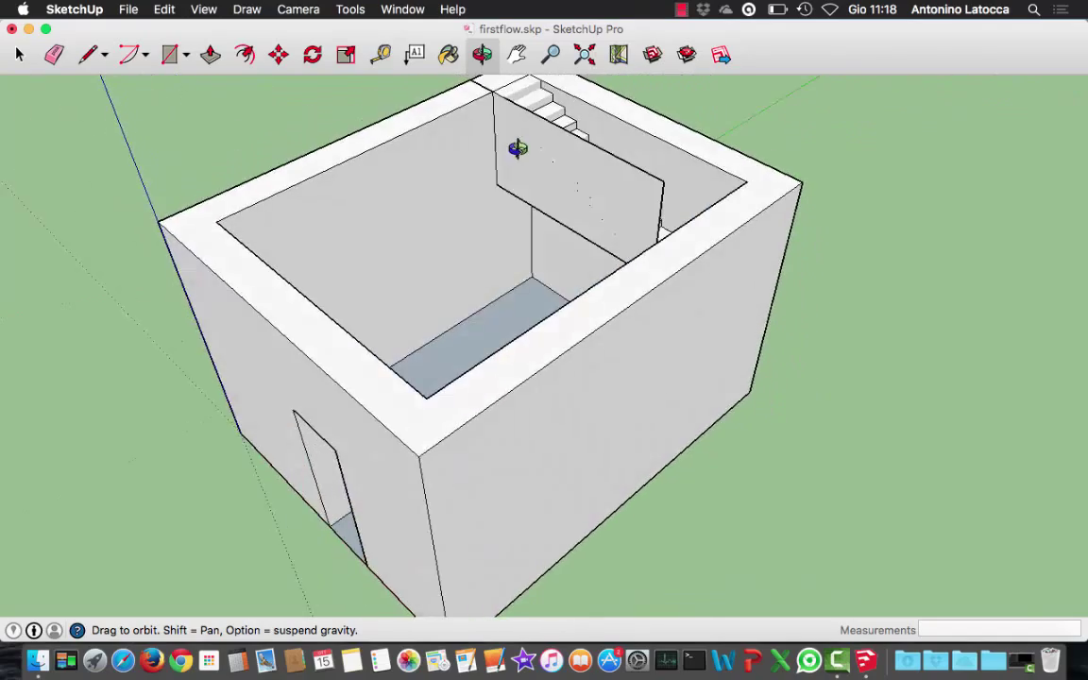
mouse_move(248, 458)
left_mouse_down()
mouse_move(417, 394)
mouse_move(545, 281)
mouse_move(435, 275)
left_mouse_up()
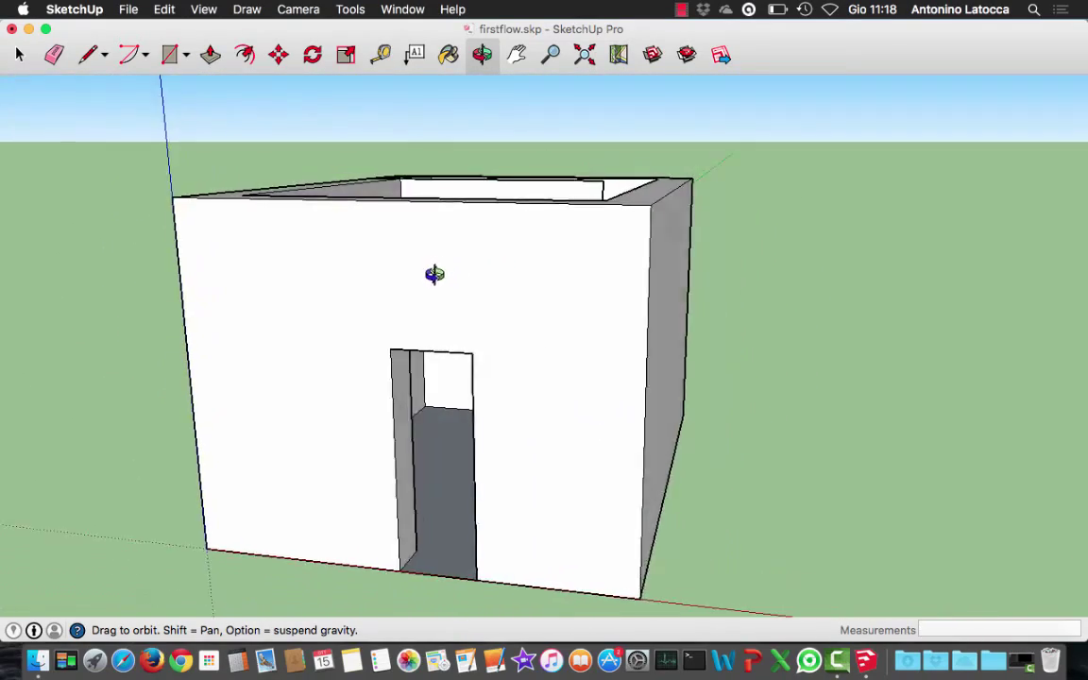
key("super+3")
mouse_move(526, 195)
left_mouse_down()
mouse_move(642, 246)
mouse_move(722, 246)
mouse_move(561, 280)
mouse_move(391, 419)
mouse_move(649, 384)
mouse_move(575, 320)
mouse_move(572, 210)
mouse_move(688, 260)
mouse_move(561, 285)
mouse_move(382, 268)
mouse_move(448, 221)
mouse_move(600, 209)
mouse_move(790, 230)
mouse_move(691, 289)
mouse_move(481, 354)
mouse_move(490, 281)
mouse_move(580, 250)
mouse_move(719, 235)
mouse_move(828, 244)
left_mouse_up()
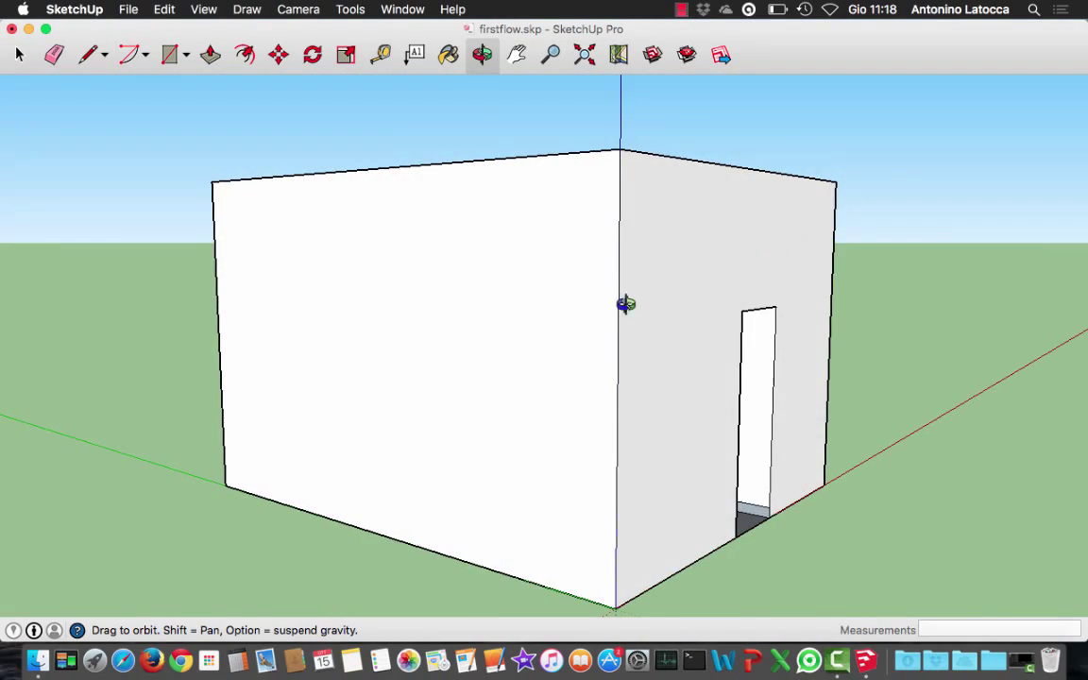
mouse_move(626, 303)
left_mouse_down()
mouse_move(624, 348)
mouse_move(868, 386)
mouse_move(1004, 508)
mouse_move(630, 539)
mouse_move(112, 456)
mouse_move(166, 326)
mouse_move(260, 304)
mouse_move(166, 304)
mouse_move(277, 353)
mouse_move(192, 335)
mouse_move(218, 323)
left_mouse_up()
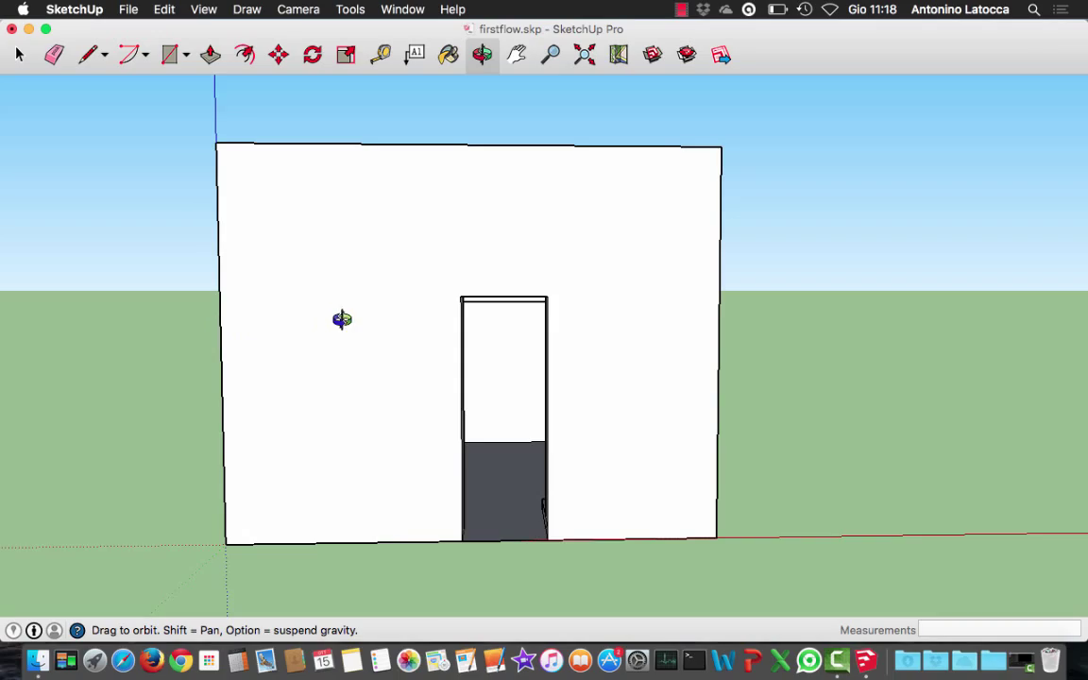
mouse_move(342, 319)
left_mouse_down()
mouse_move(591, 384)
mouse_move(796, 488)
mouse_move(1048, 557)
mouse_move(973, 462)
mouse_move(975, 496)
mouse_move(756, 567)
mouse_move(514, 563)
mouse_move(532, 474)
mouse_move(656, 405)
mouse_move(841, 496)
mouse_move(912, 675)
mouse_move(885, 678)
left_mouse_up()
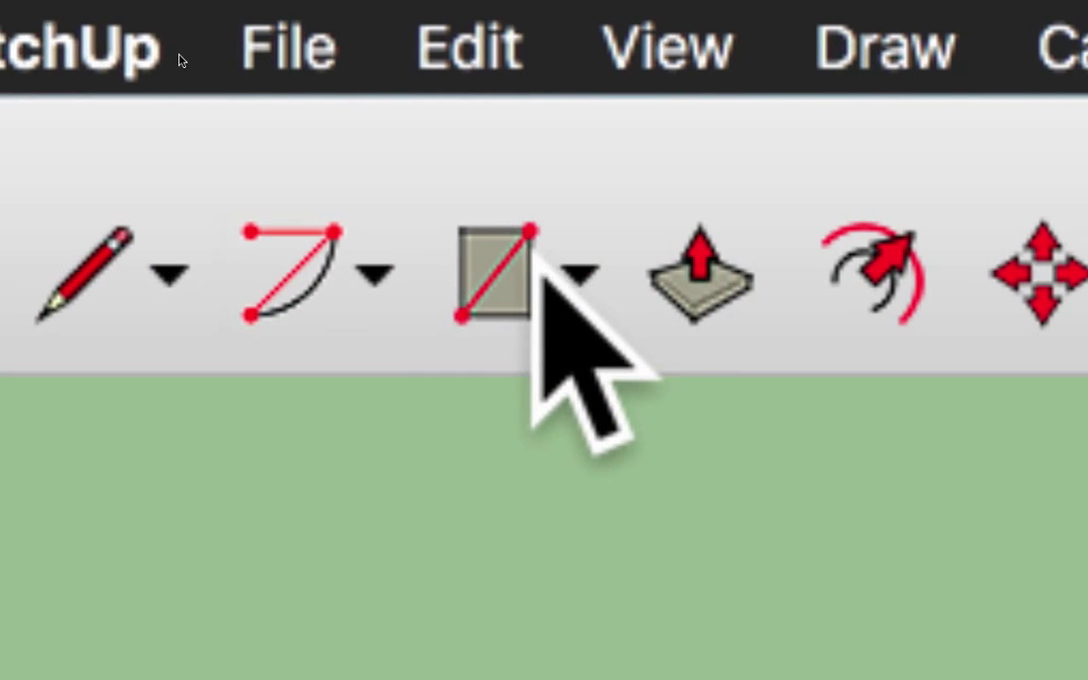
Draw a 5 by 4 rectangle on the ground at the stairwell building's outer corner
left_click(532, 251)
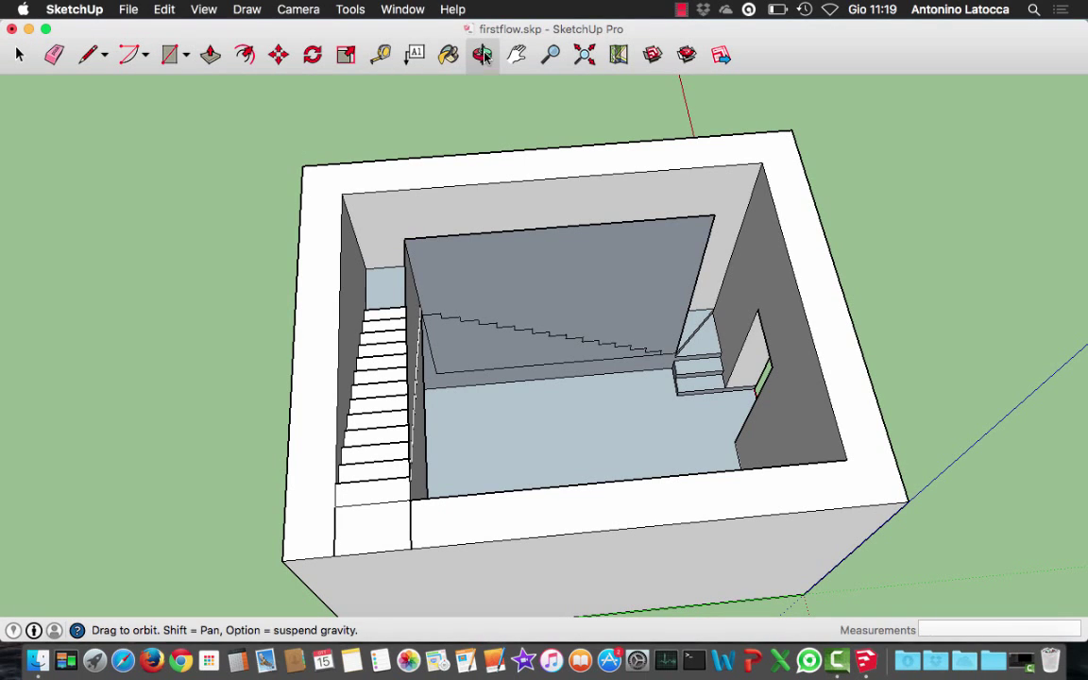
mouse_move(659, 239)
left_mouse_down()
mouse_move(122, 180)
mouse_move(145, 133)
mouse_move(236, 114)
mouse_move(726, 57)
mouse_move(804, 187)
mouse_move(671, 216)
mouse_move(741, 175)
mouse_move(923, 185)
mouse_move(958, 292)
mouse_move(850, 284)
mouse_move(756, 208)
mouse_move(822, 187)
mouse_move(831, 296)
mouse_move(923, 267)
mouse_move(833, 236)
mouse_move(854, 186)
mouse_move(754, 233)
mouse_move(595, 252)
mouse_move(417, 182)
mouse_move(464, 99)
mouse_move(588, 93)
mouse_move(547, 150)
mouse_move(387, 202)
mouse_move(364, 179)
mouse_move(412, 127)
mouse_move(636, 180)
mouse_move(467, 219)
mouse_move(622, 188)
mouse_move(651, 133)
mouse_move(722, 124)
mouse_move(541, 275)
mouse_move(554, 243)
mouse_move(650, 195)
mouse_move(265, 239)
left_mouse_up()
mouse_move(692, 288)
left_mouse_down()
mouse_move(260, 304)
mouse_move(462, 133)
mouse_move(944, 326)
left_mouse_up()
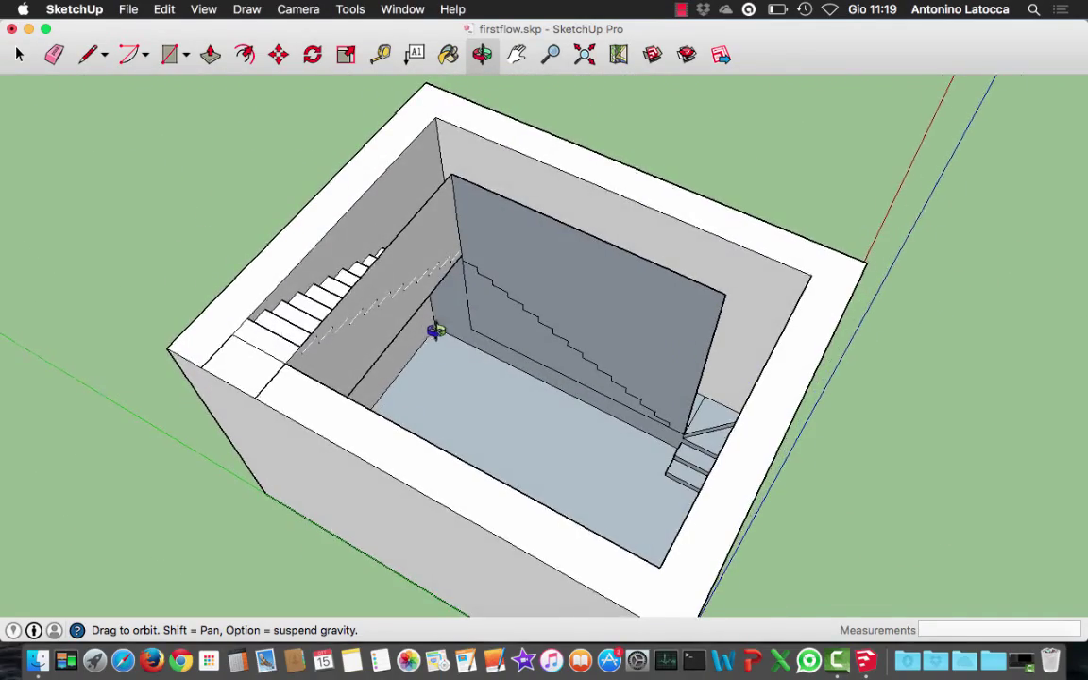
mouse_move(435, 331)
left_mouse_down()
mouse_move(778, 348)
mouse_move(986, 241)
mouse_move(1083, 253)
left_mouse_up()
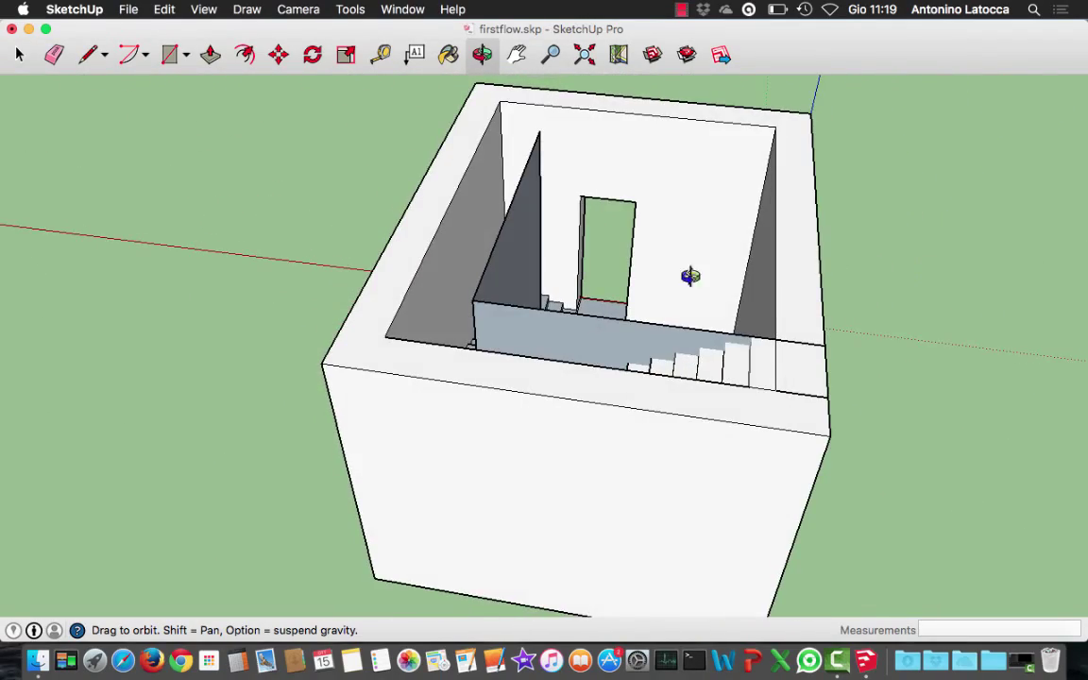
mouse_move(691, 276)
left_mouse_down()
mouse_move(736, 289)
mouse_move(855, 269)
mouse_move(831, 224)
mouse_move(396, 223)
mouse_move(814, 267)
mouse_move(779, 206)
left_mouse_up()
type("5:4")
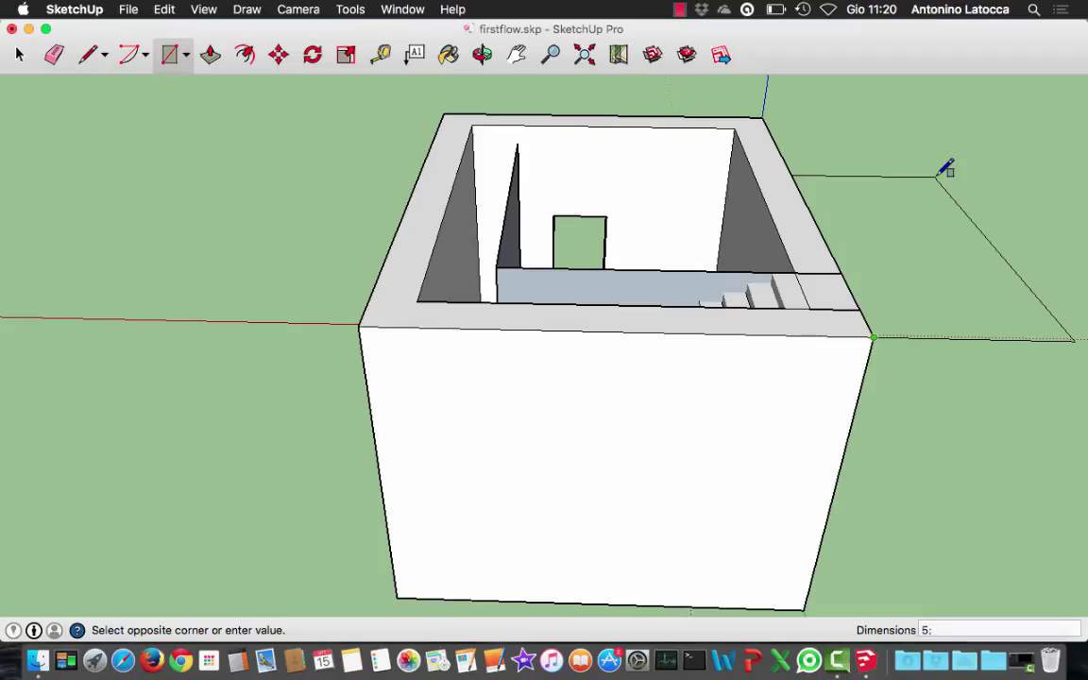
key("Return")
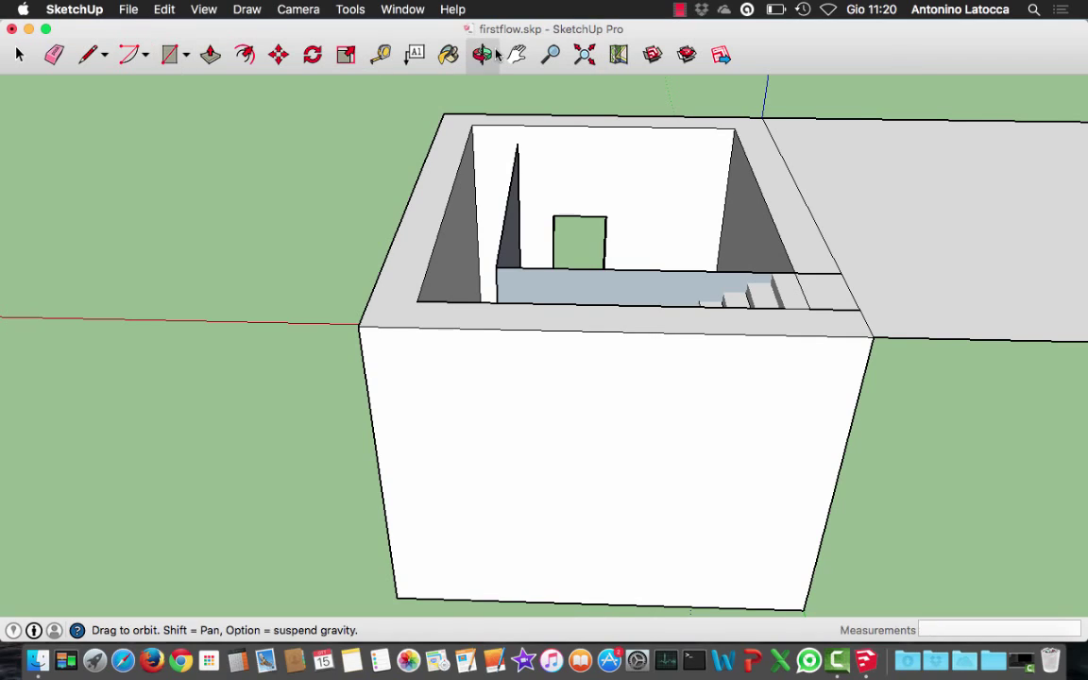
mouse_move(734, 181)
left_mouse_down()
mouse_move(736, 251)
mouse_move(450, 178)
mouse_move(129, 166)
mouse_move(362, 235)
mouse_move(451, 275)
mouse_move(743, 328)
mouse_move(980, 304)
mouse_move(1083, 175)
mouse_move(994, 139)
mouse_move(1084, 171)
left_mouse_up()
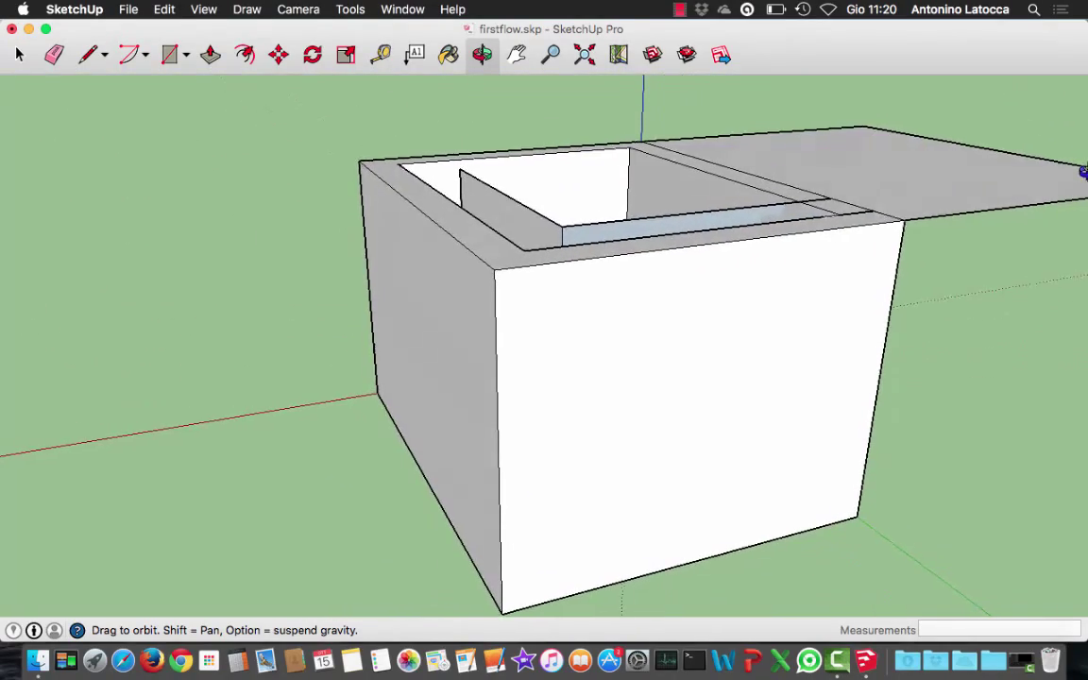
mouse_move(327, 199)
left_mouse_down()
mouse_move(722, 246)
mouse_move(724, 175)
mouse_move(891, 189)
left_mouse_up()
mouse_move(219, 250)
left_mouse_down()
mouse_move(434, 269)
mouse_move(489, 255)
mouse_move(217, 301)
mouse_move(167, 262)
mouse_move(178, 263)
left_mouse_up()
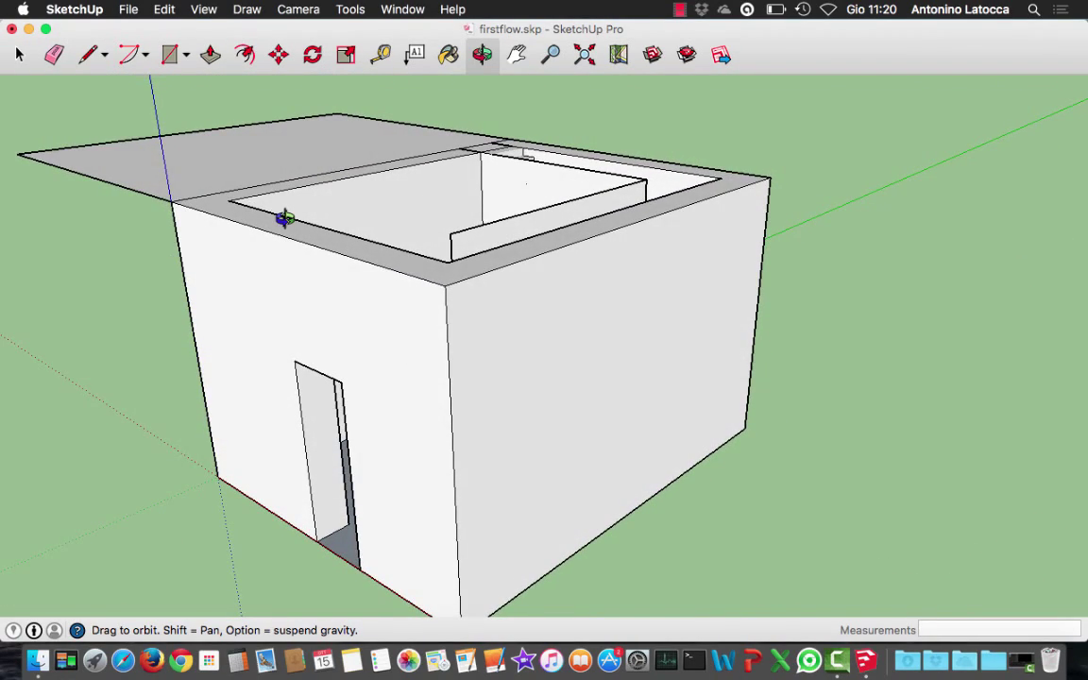
scroll(283, 218, "down", 2)
scroll(284, 219, "down", 2)
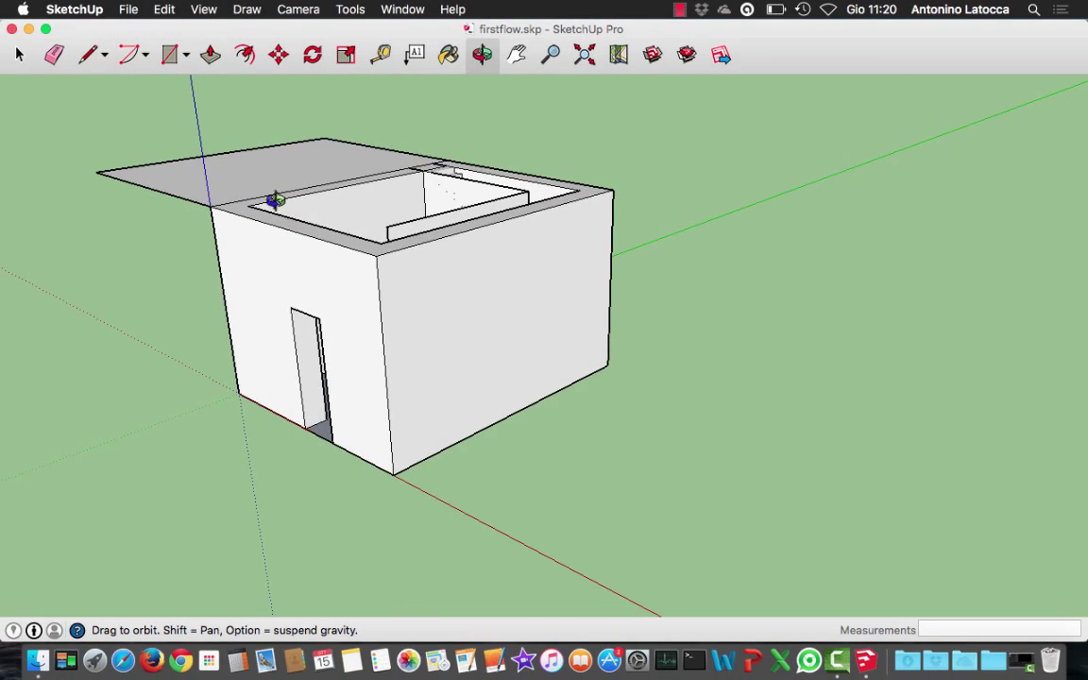
mouse_move(274, 155)
left_mouse_down()
mouse_move(540, 284)
mouse_move(375, 210)
left_mouse_up()
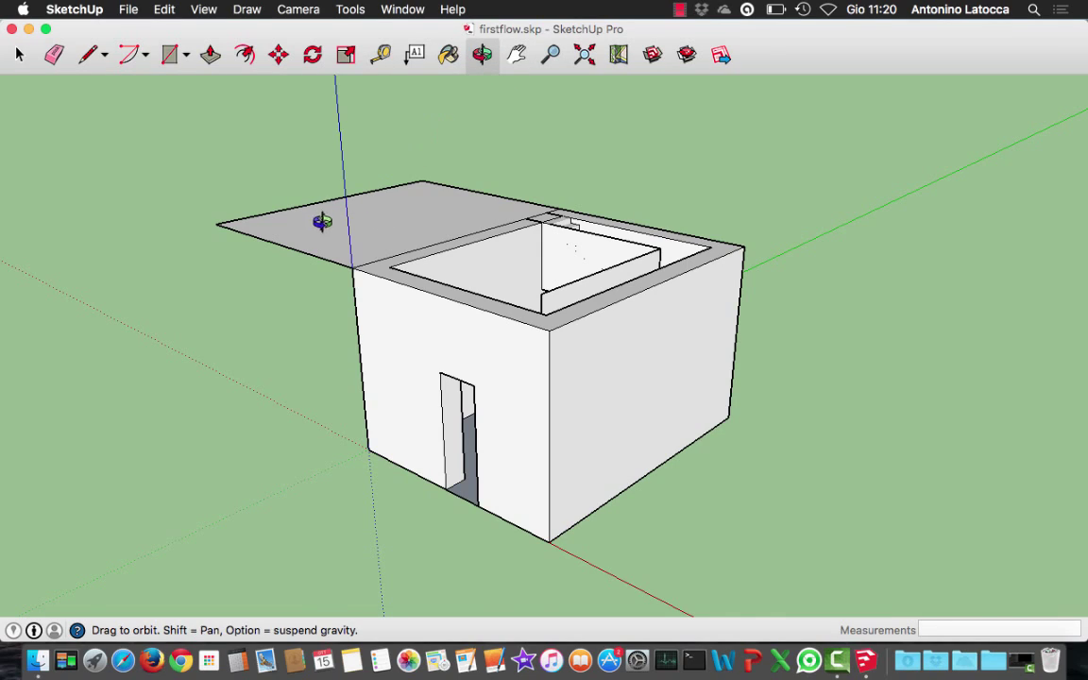
mouse_move(322, 221)
left_mouse_down()
mouse_move(707, 275)
mouse_move(846, 315)
mouse_move(882, 306)
mouse_move(943, 240)
mouse_move(933, 284)
mouse_move(671, 275)
mouse_move(915, 257)
mouse_move(1077, 260)
mouse_move(818, 280)
mouse_move(655, 328)
mouse_move(702, 417)
mouse_move(643, 523)
mouse_move(635, 359)
mouse_move(692, 296)
mouse_move(753, 285)
mouse_move(909, 312)
left_mouse_up()
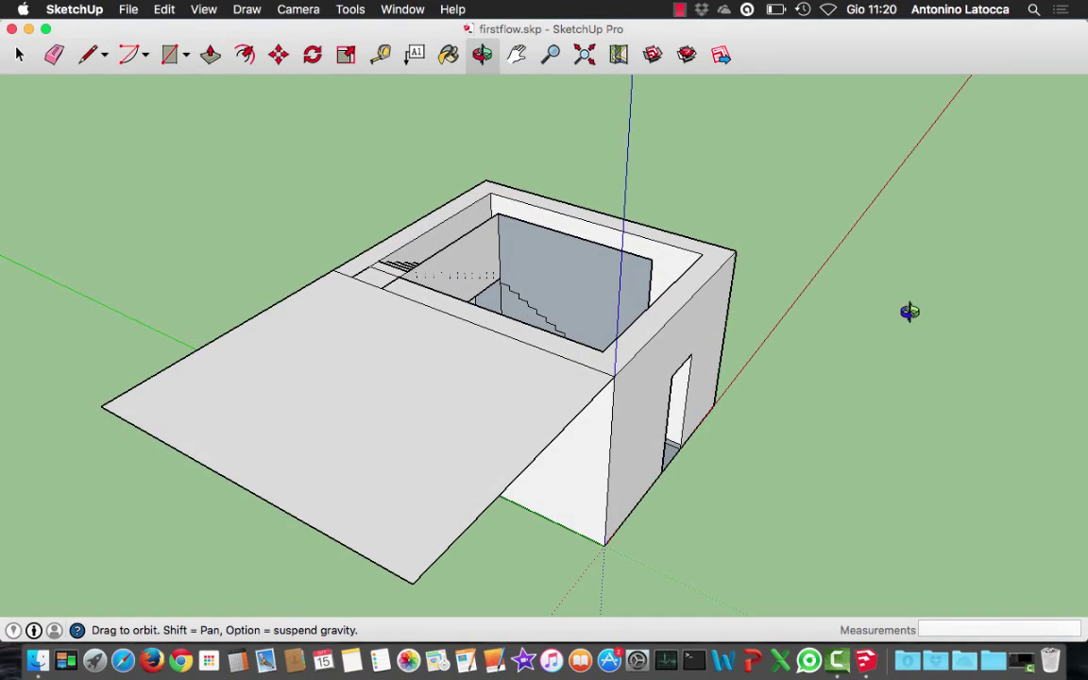
mouse_move(463, 368)
left_mouse_down()
mouse_move(642, 367)
mouse_move(702, 335)
mouse_move(488, 397)
mouse_move(336, 418)
mouse_move(426, 530)
mouse_move(216, 526)
left_mouse_up()
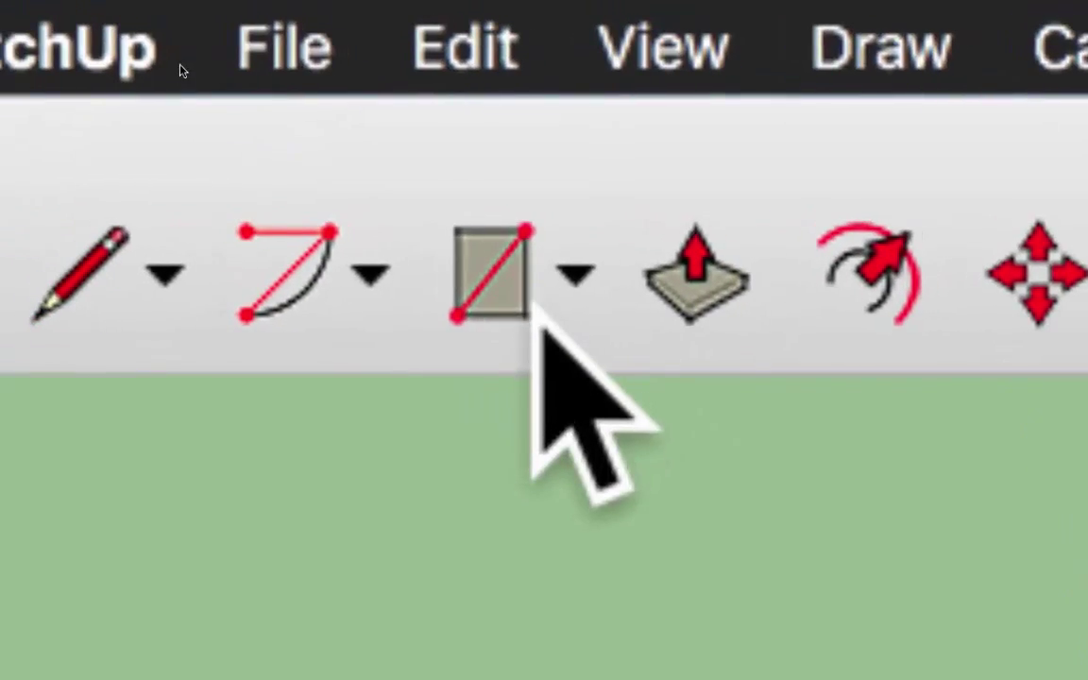
Draw a rectangle on the wall top from the stair edge endpoint to the wall corner
left_click(566, 276)
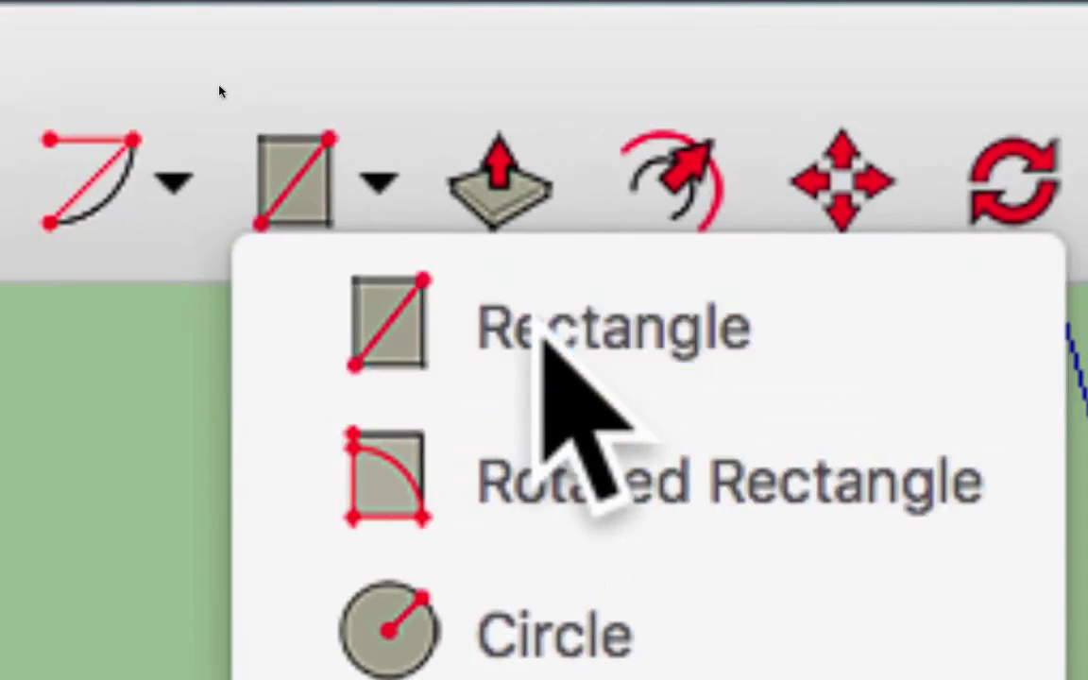
left_click(544, 335)
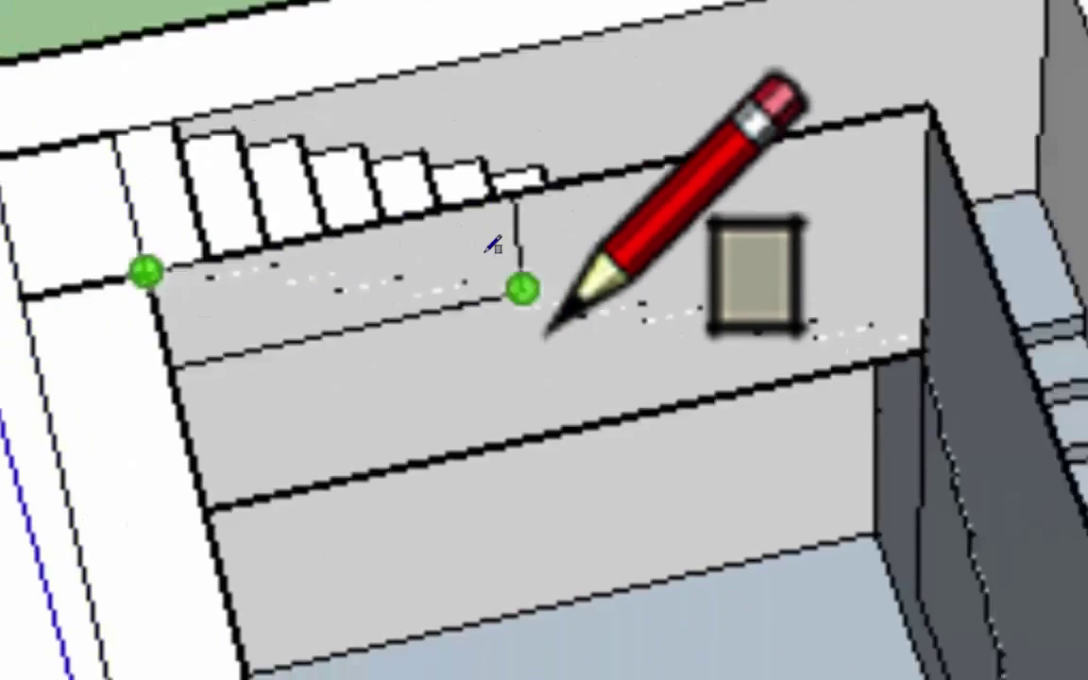
left_click(522, 288)
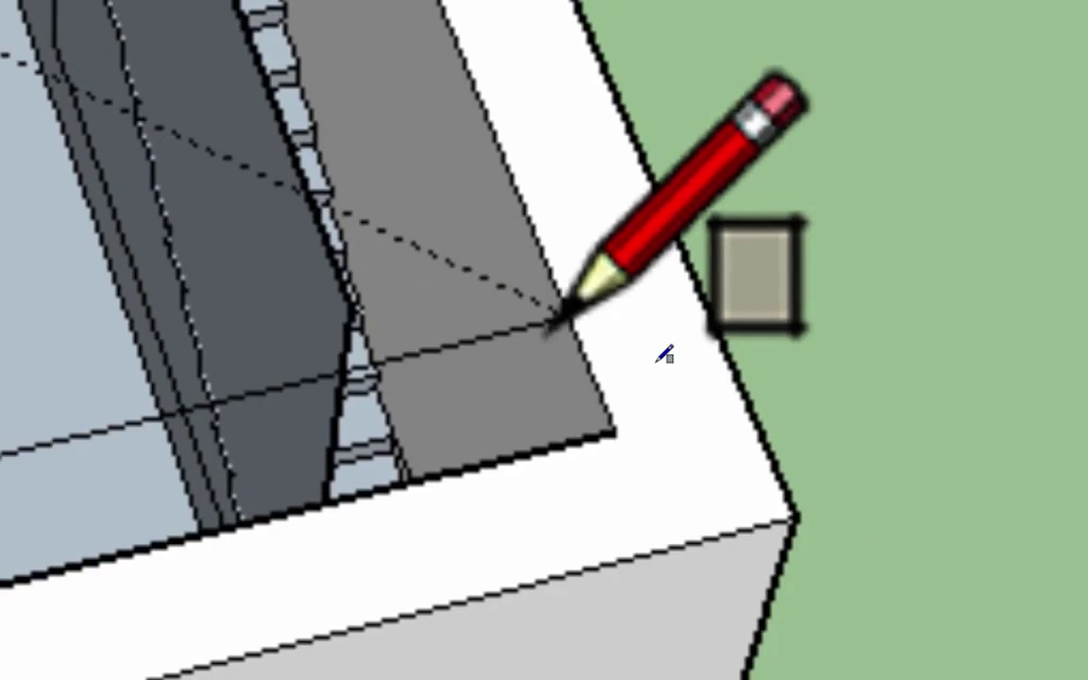
left_click(558, 321)
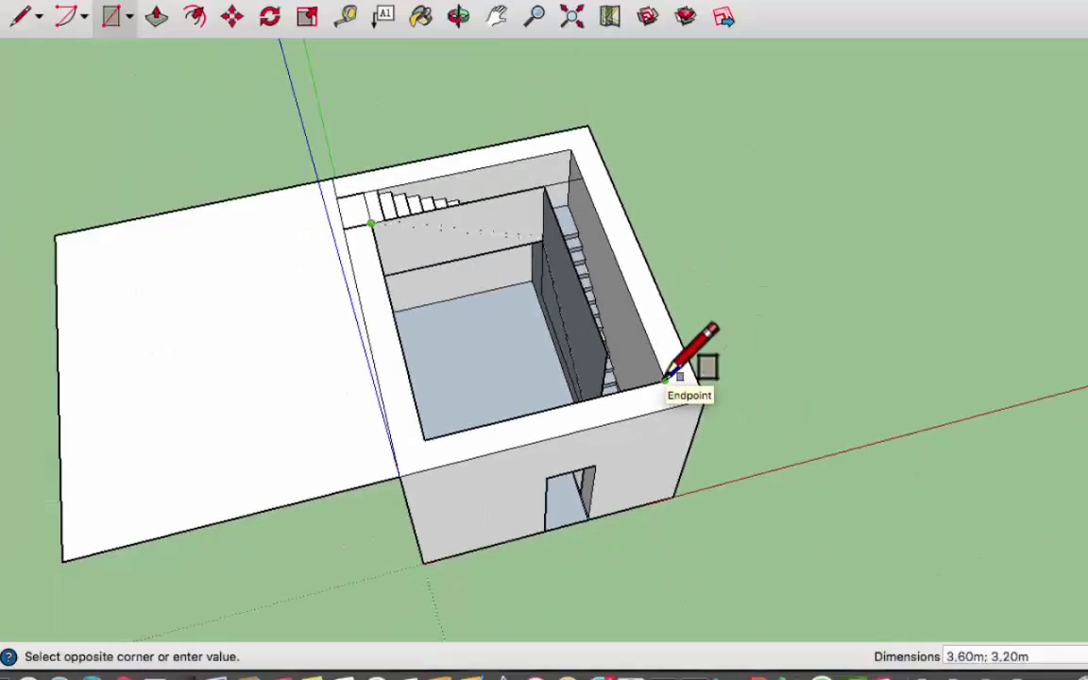
left_click(676, 372)
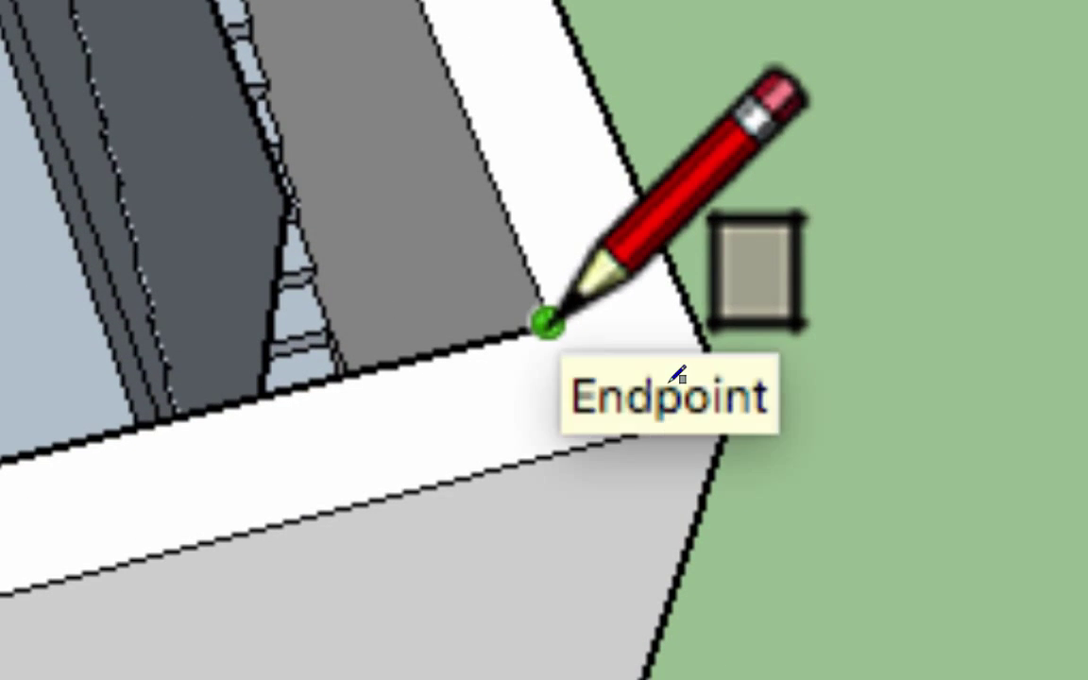
left_click(544, 320)
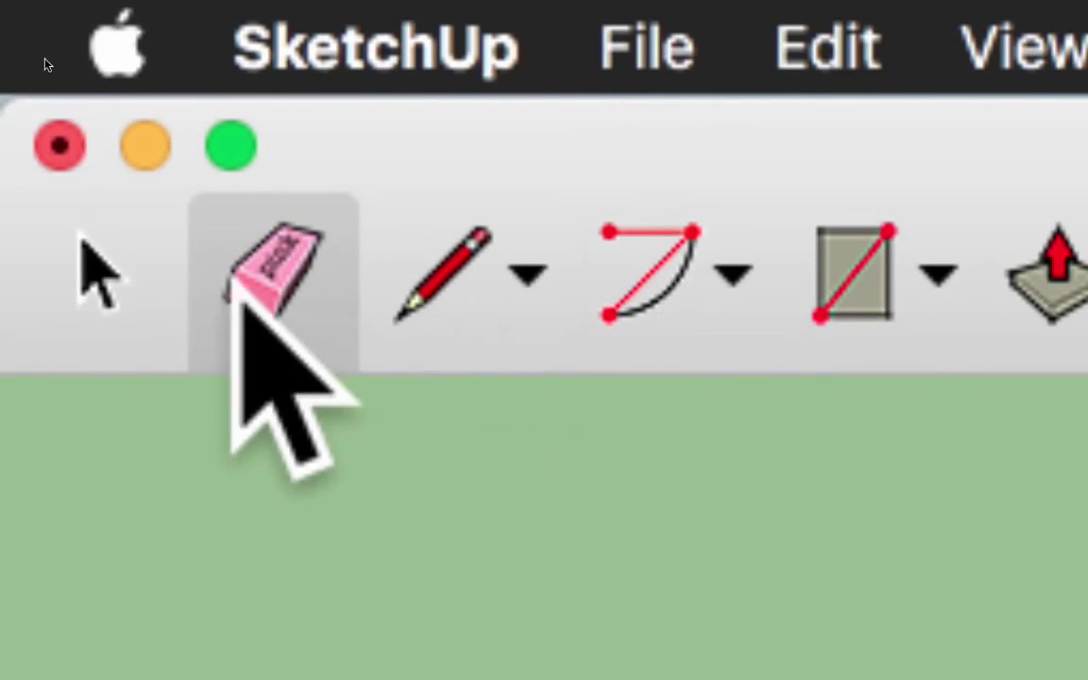
Select and delete the leftover edge beside the stair opening on the wall top
left_click(487, 297)
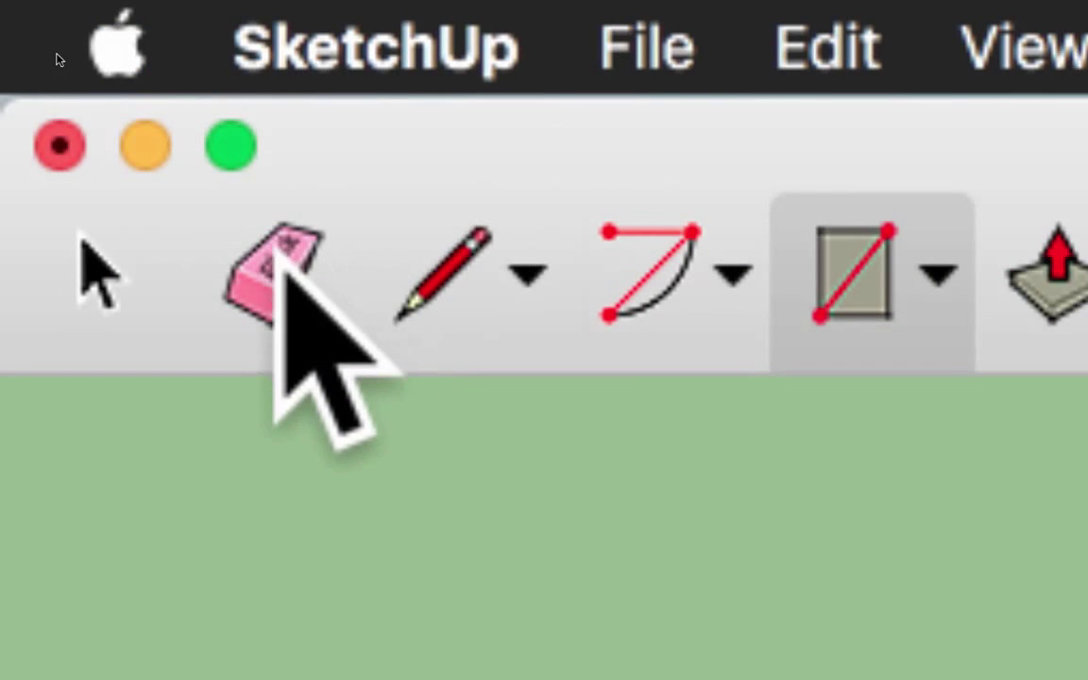
left_click(279, 264)
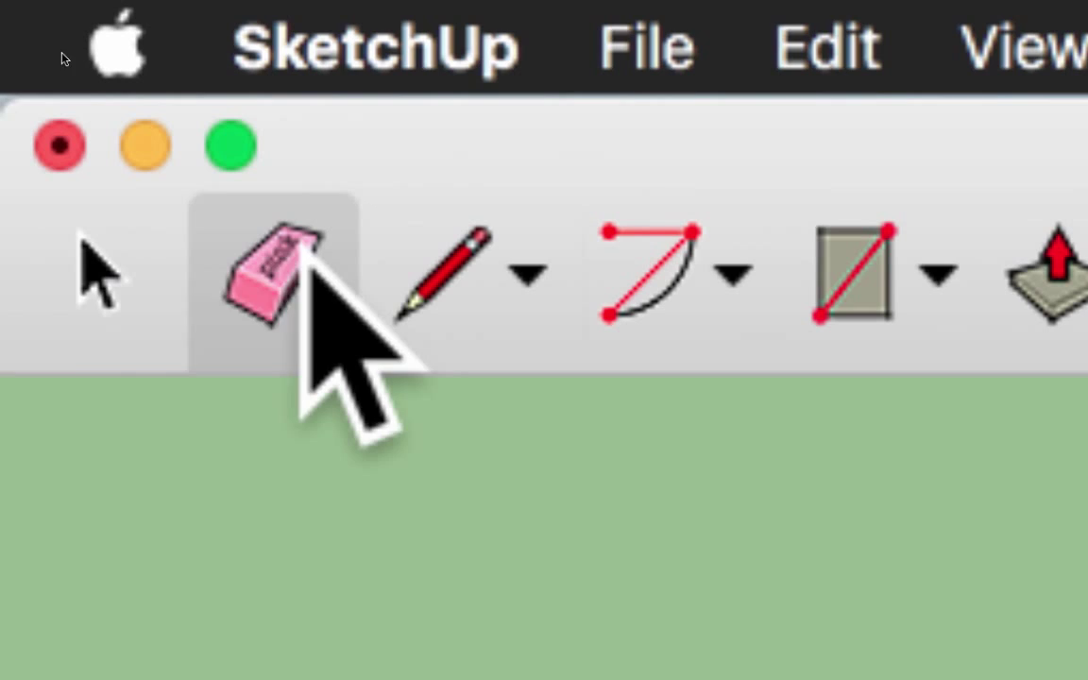
left_click(143, 255)
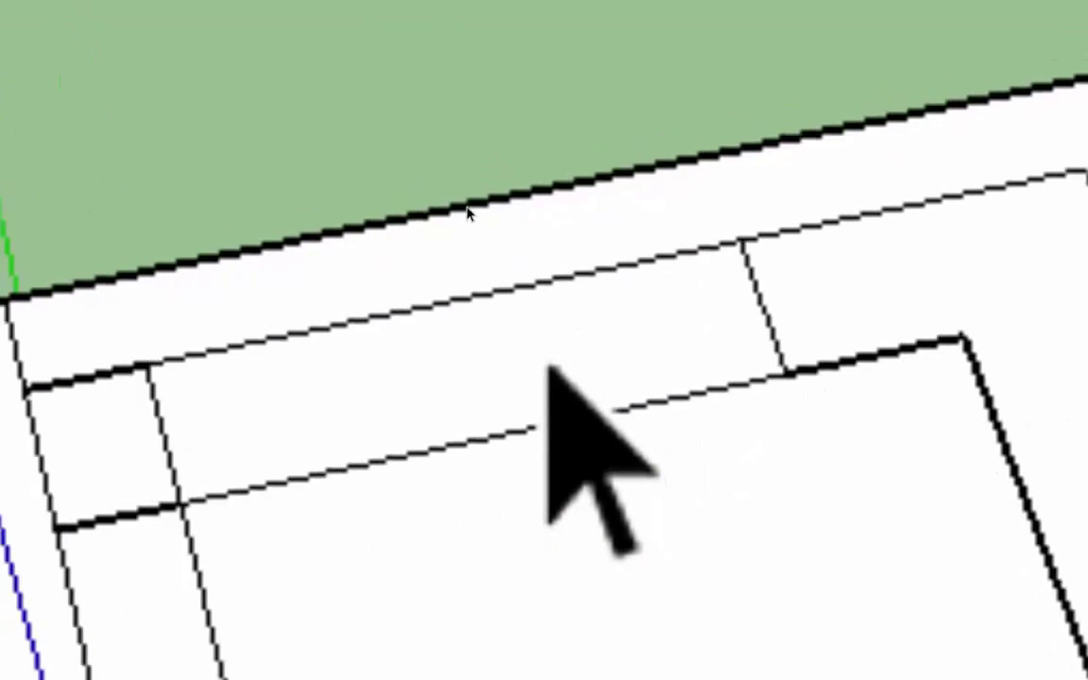
left_click(541, 350)
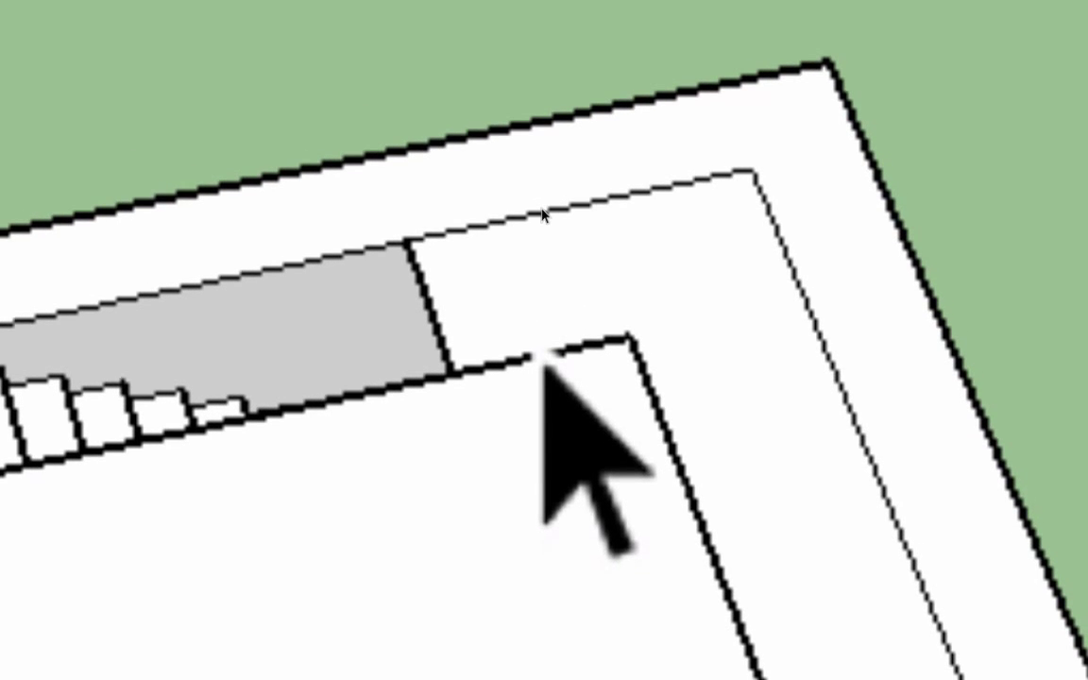
left_click(542, 361)
left_click(546, 350)
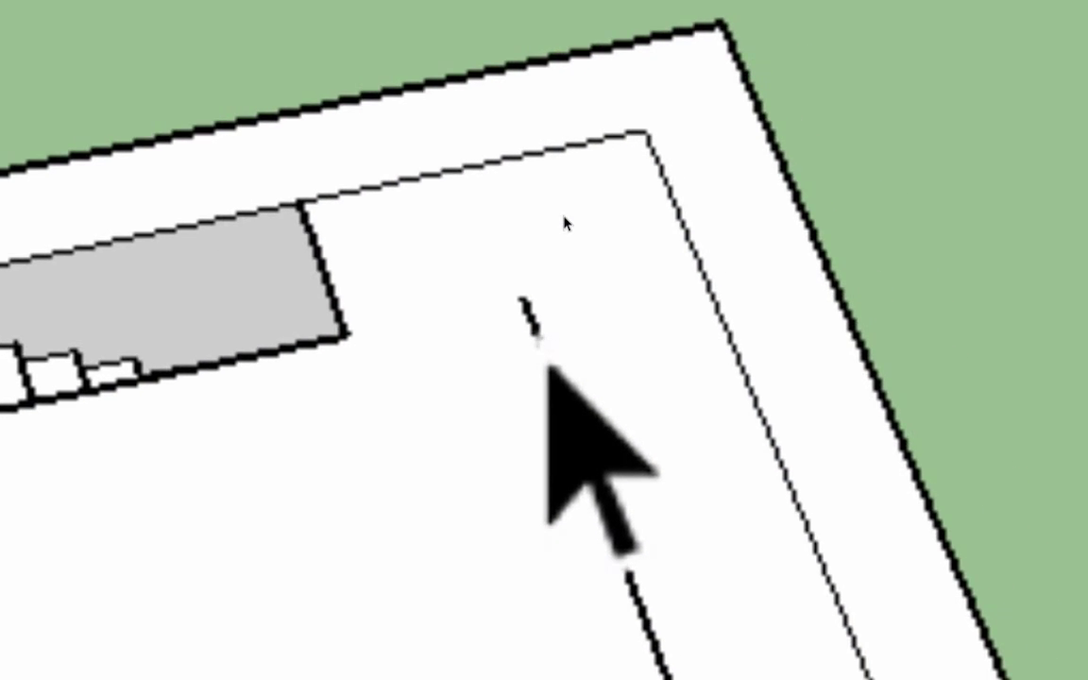
left_click(548, 367)
key("Delete")
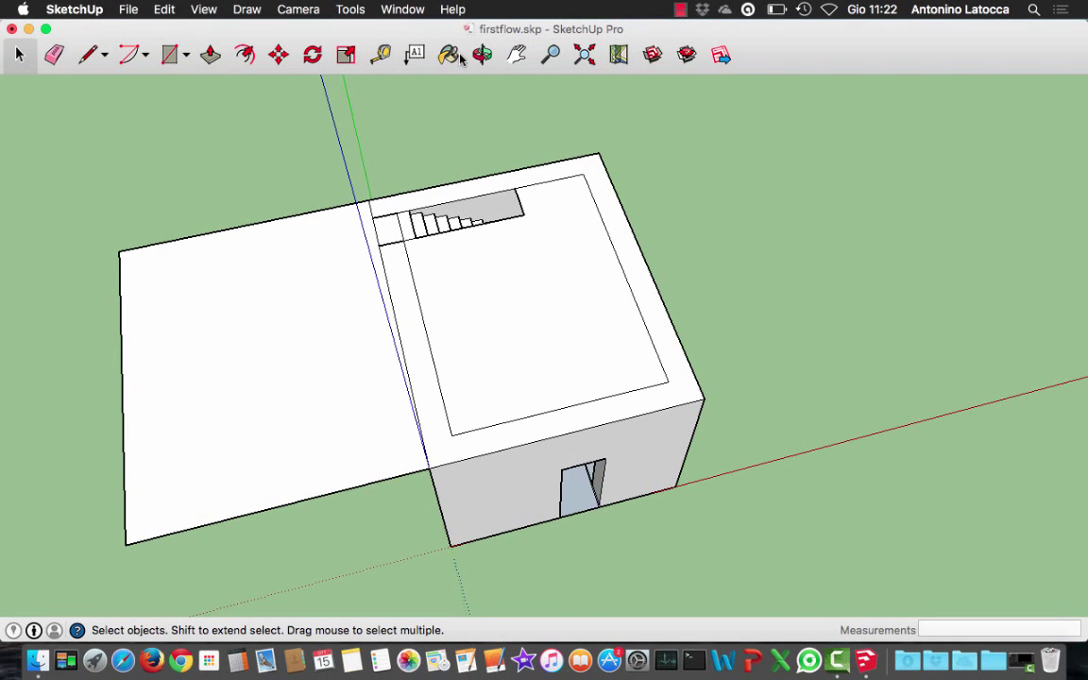
mouse_move(458, 167)
left_mouse_down()
mouse_move(412, 369)
mouse_move(354, 178)
mouse_move(520, 132)
mouse_move(497, 102)
mouse_move(466, 96)
left_mouse_up()
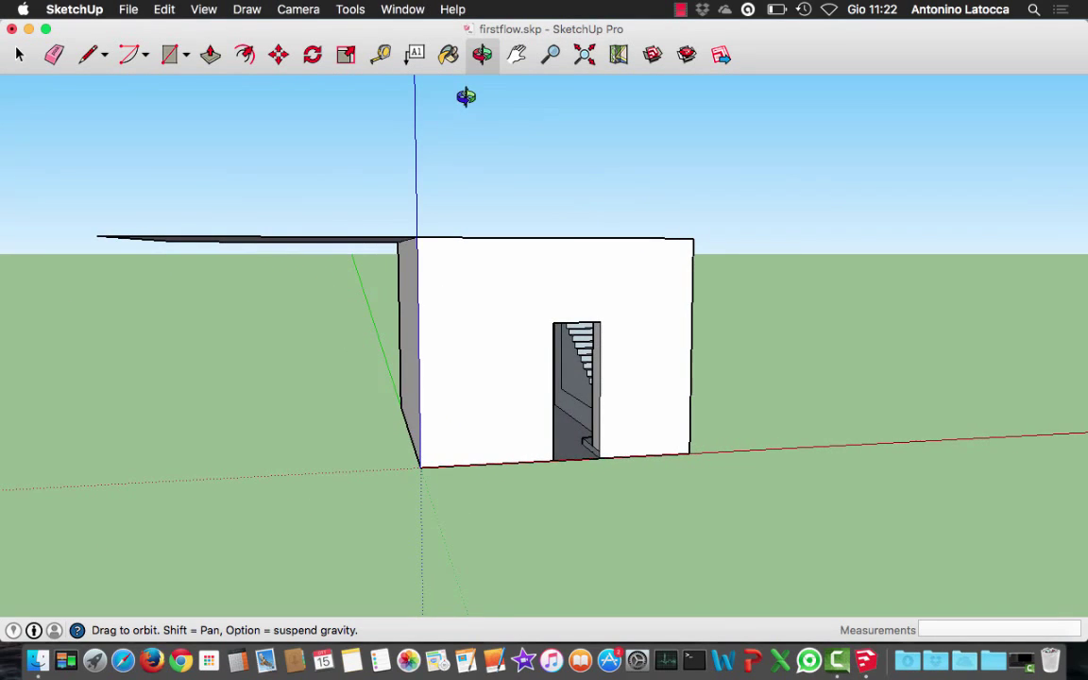
mouse_move(608, 313)
left_mouse_down()
mouse_move(498, 277)
mouse_move(557, 246)
mouse_move(506, 259)
mouse_move(578, 212)
mouse_move(631, 227)
mouse_move(524, 263)
mouse_move(491, 221)
mouse_move(580, 275)
mouse_move(904, 236)
left_mouse_up()
mouse_move(402, 300)
left_mouse_down()
mouse_move(731, 316)
mouse_move(863, 361)
mouse_move(344, 608)
mouse_move(255, 578)
mouse_move(311, 573)
mouse_move(178, 600)
mouse_move(296, 471)
mouse_move(365, 435)
mouse_move(277, 486)
mouse_move(304, 551)
mouse_move(502, 542)
mouse_move(639, 510)
mouse_move(810, 391)
mouse_move(838, 413)
mouse_move(833, 367)
mouse_move(885, 384)
mouse_move(865, 393)
mouse_move(770, 354)
mouse_move(772, 343)
mouse_move(882, 340)
mouse_move(1059, 359)
mouse_move(692, 428)
mouse_move(741, 420)
mouse_move(846, 507)
mouse_move(746, 569)
mouse_move(781, 522)
mouse_move(734, 519)
mouse_move(782, 509)
left_mouse_up()
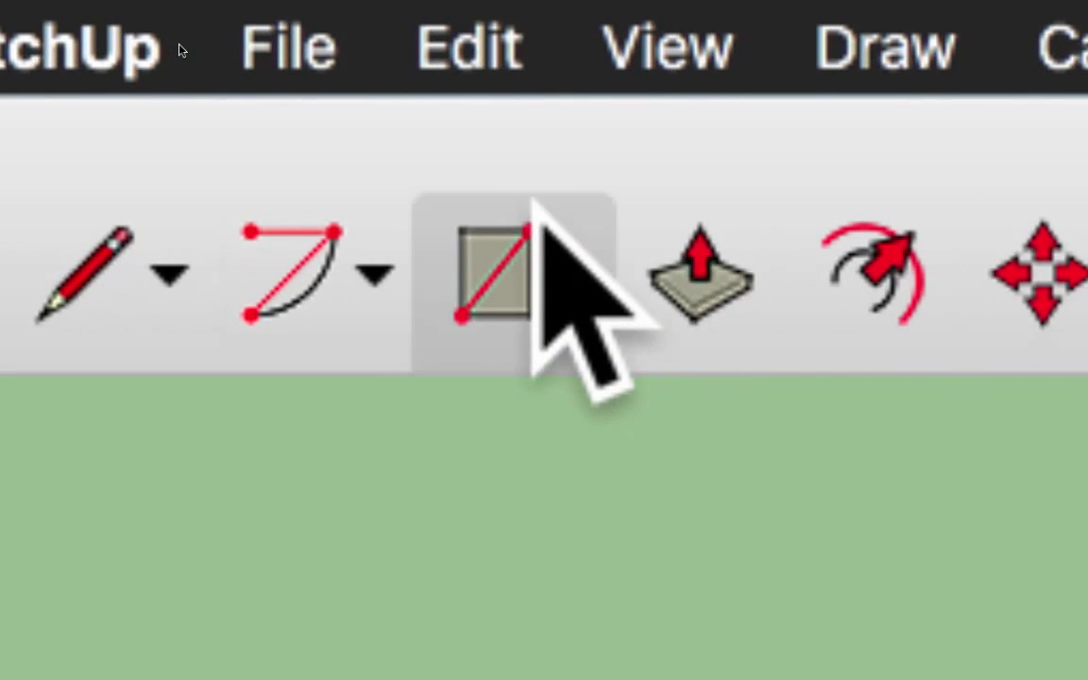
Start the second footprint rectangle at the box corner and erase the short edge below it
left_click(71, 246)
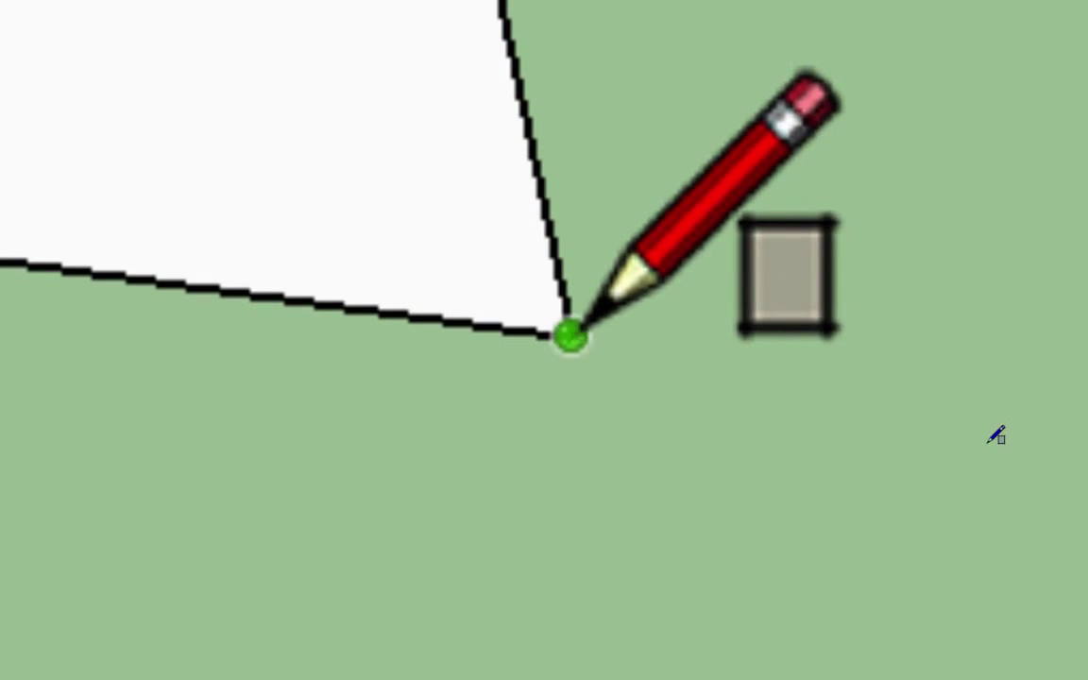
left_click(571, 335)
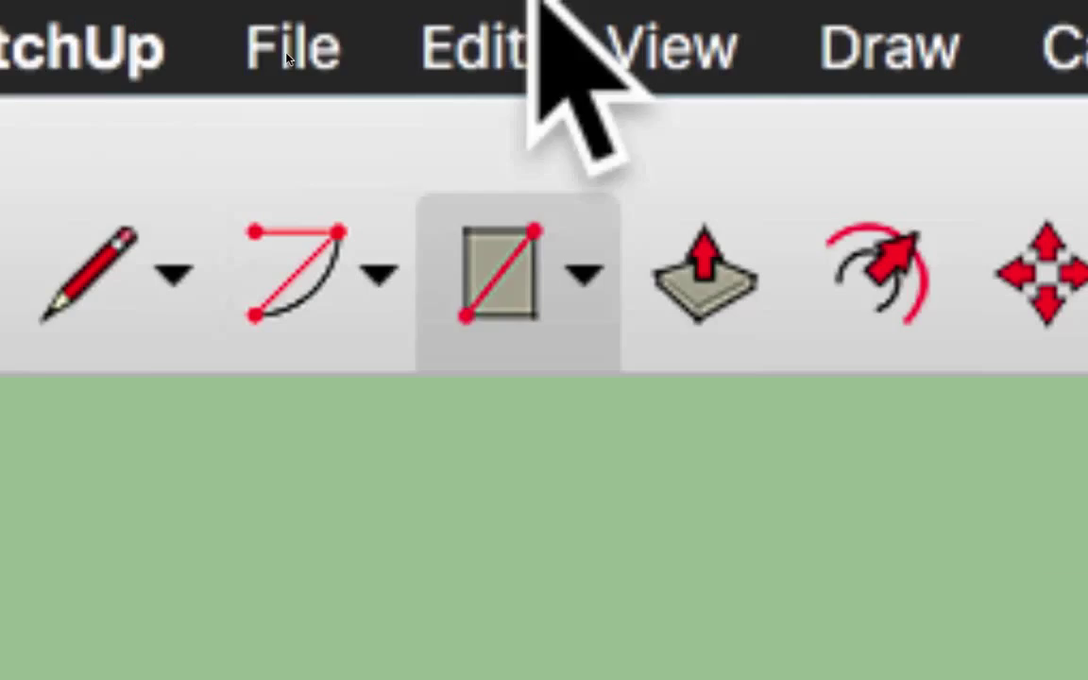
left_click(243, 286)
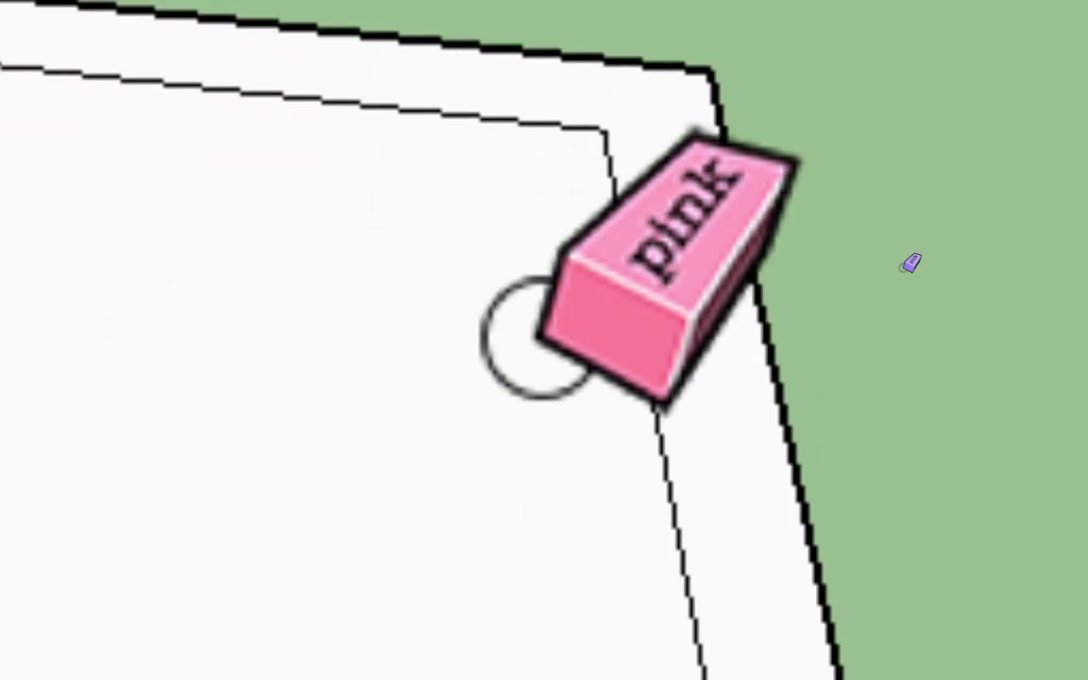
left_click(531, 342)
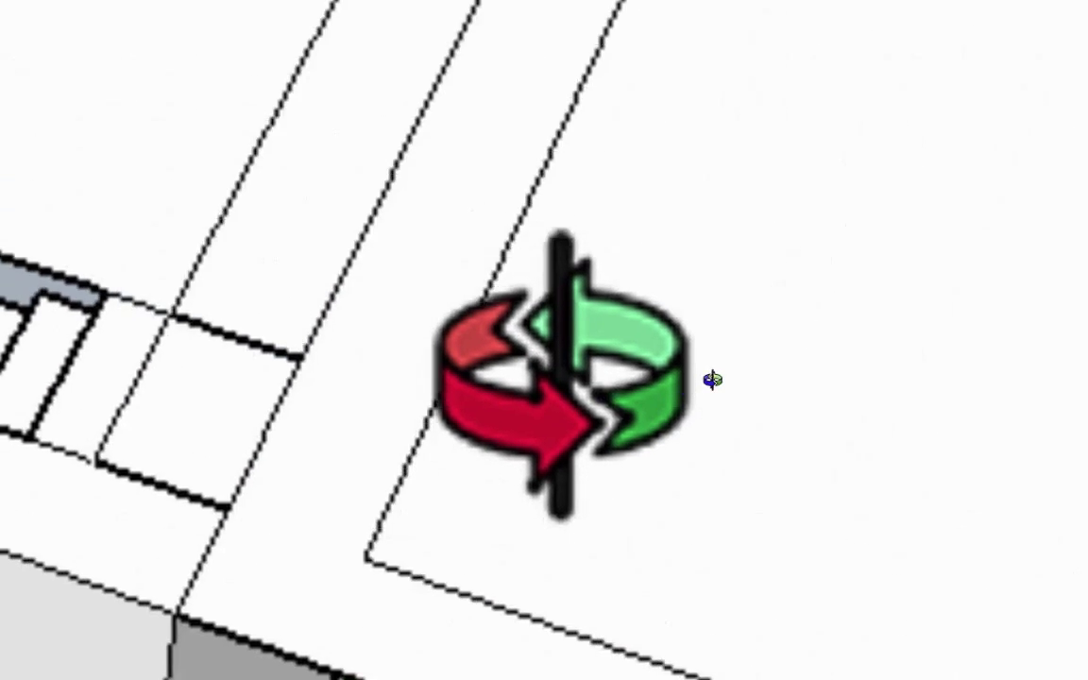
key("r")
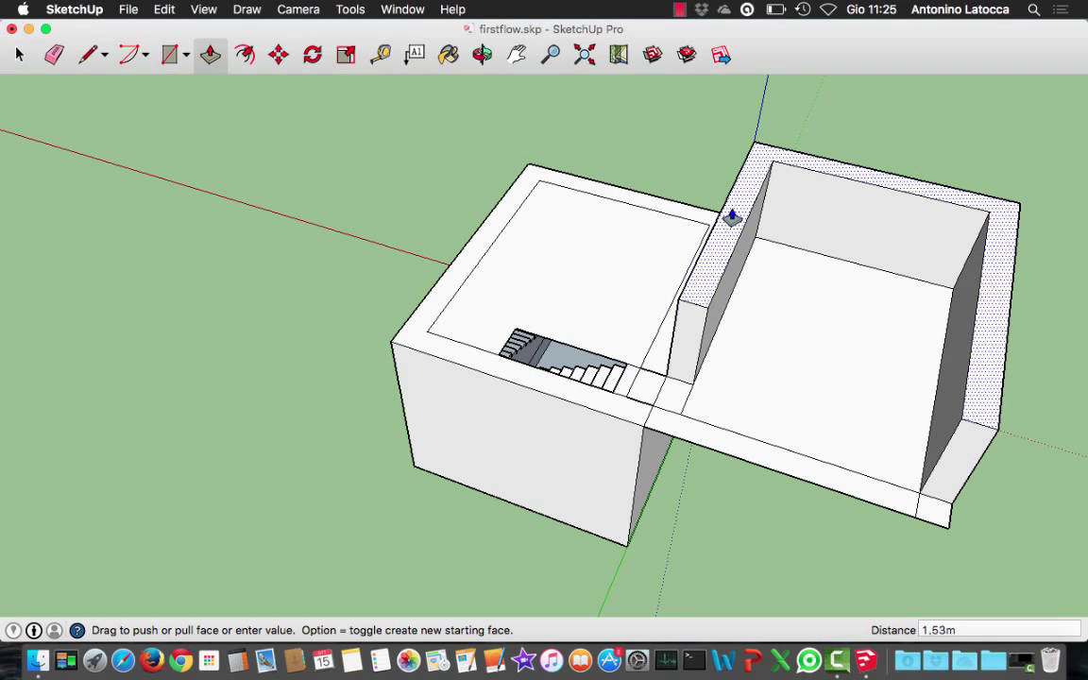
Push/Pull the second building's wall ring up to 3.5 m
key("Escape")
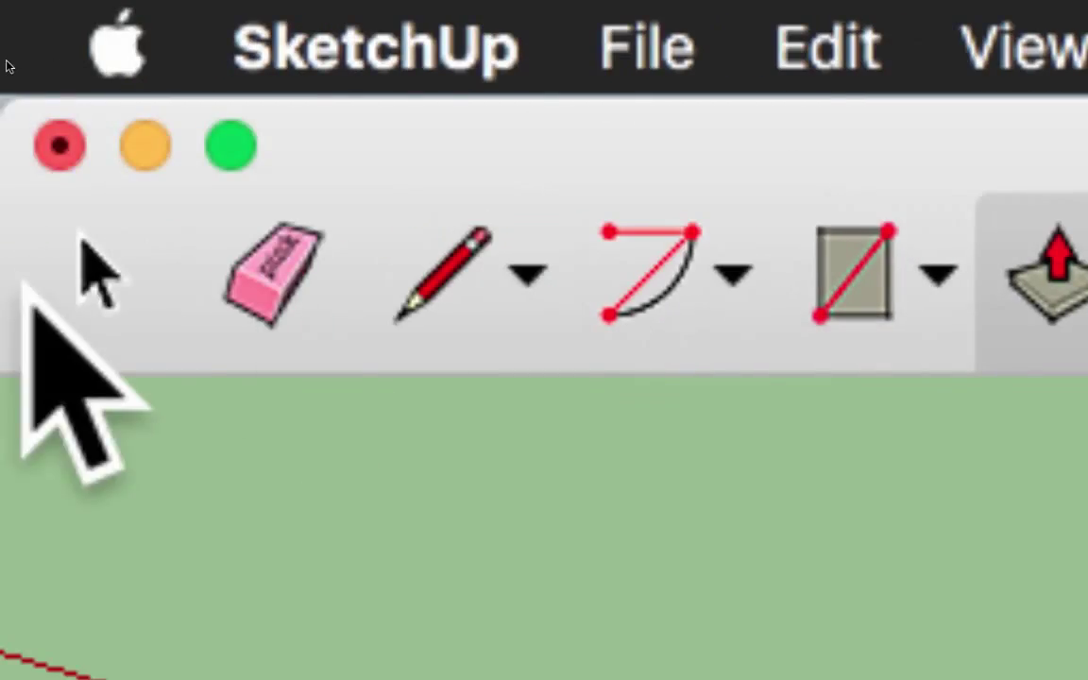
left_click(235, 260)
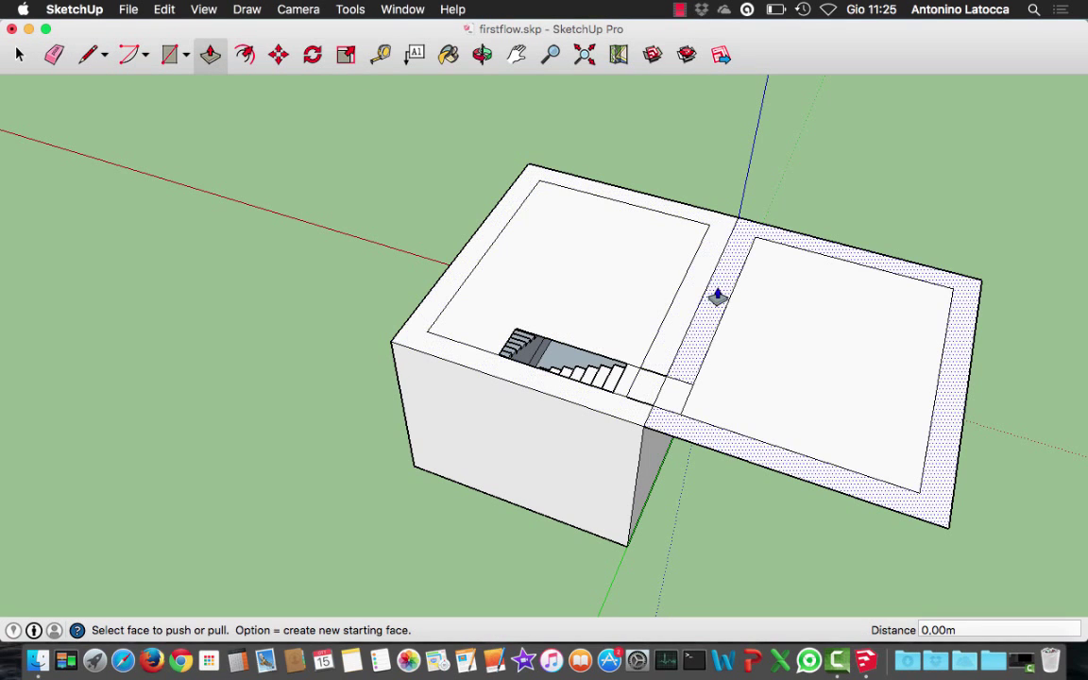
left_click_drag(718, 297, 761, 127)
type("3.5")
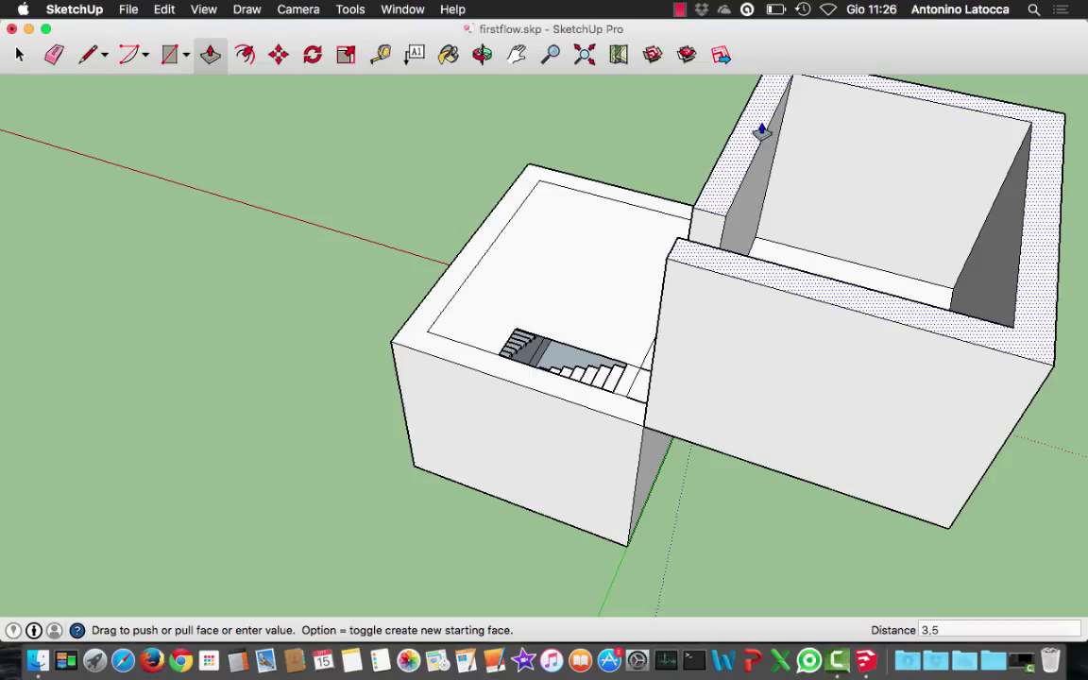
key("Return")
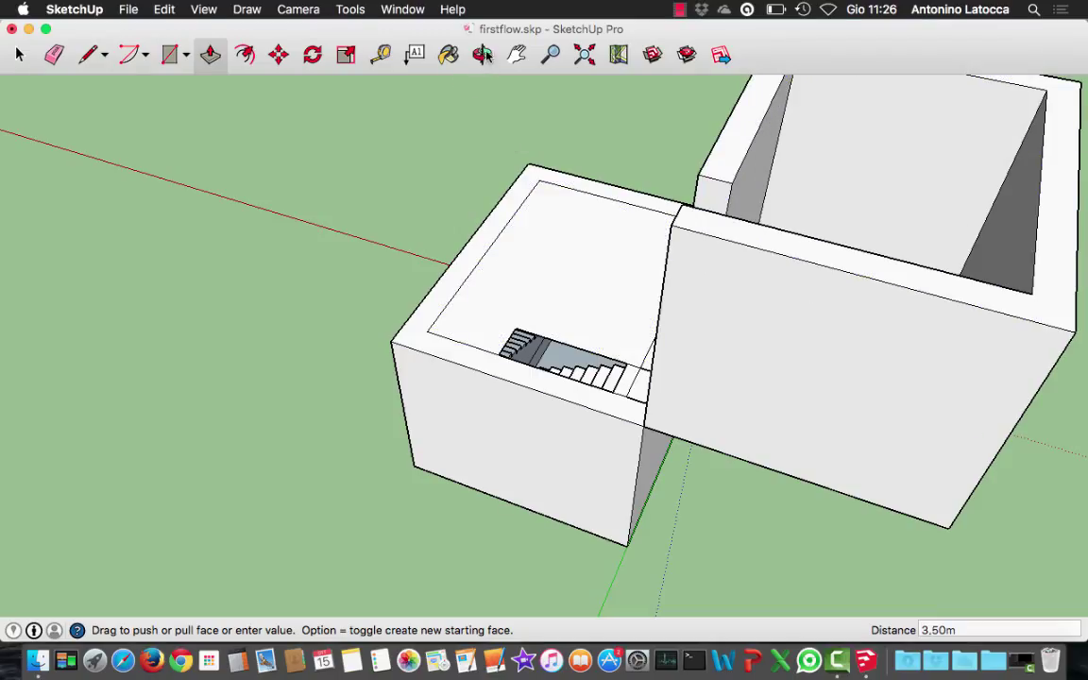
mouse_move(438, 205)
left_mouse_down()
mouse_move(510, 252)
mouse_move(886, 264)
mouse_move(945, 170)
mouse_move(1033, 80)
mouse_move(916, 165)
mouse_move(673, 139)
mouse_move(855, 156)
mouse_move(804, 351)
mouse_move(626, 231)
mouse_move(662, 345)
mouse_move(710, 312)
left_mouse_up()
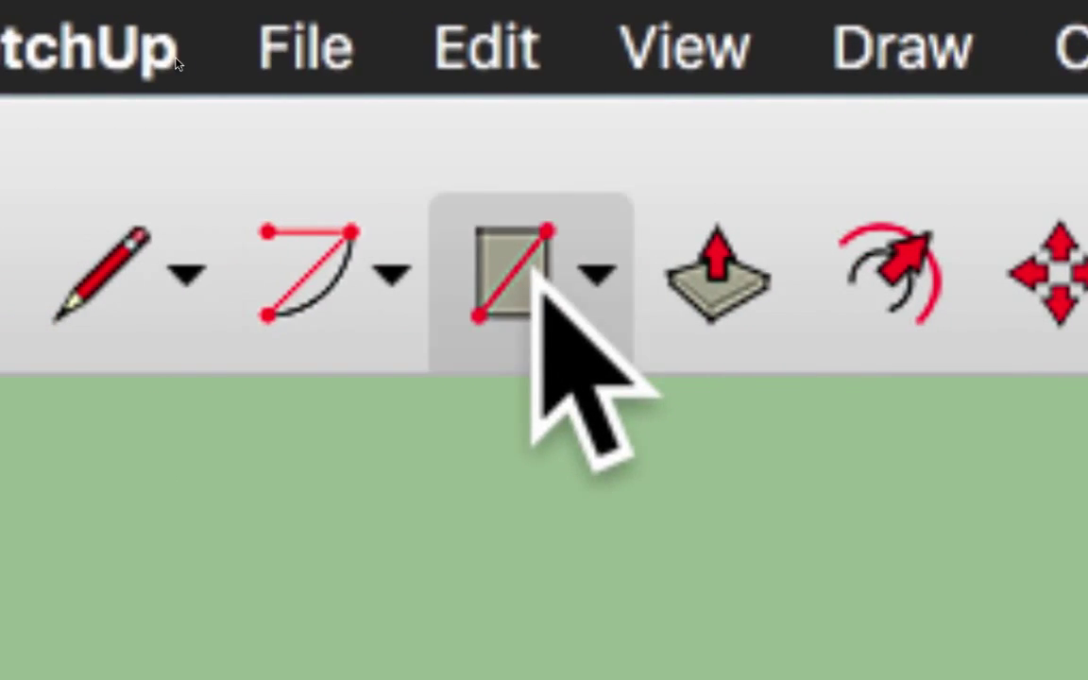
Draw the upper doorway rectangle on the taller box's wall and select its face to remove it
left_click(536, 276)
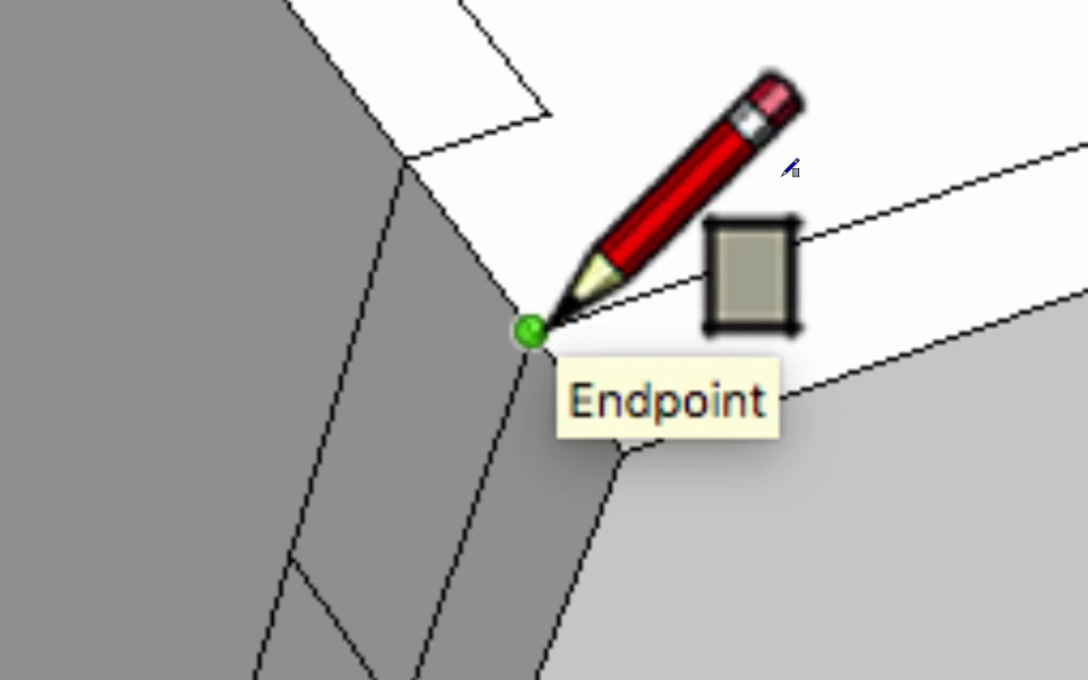
left_click(532, 329)
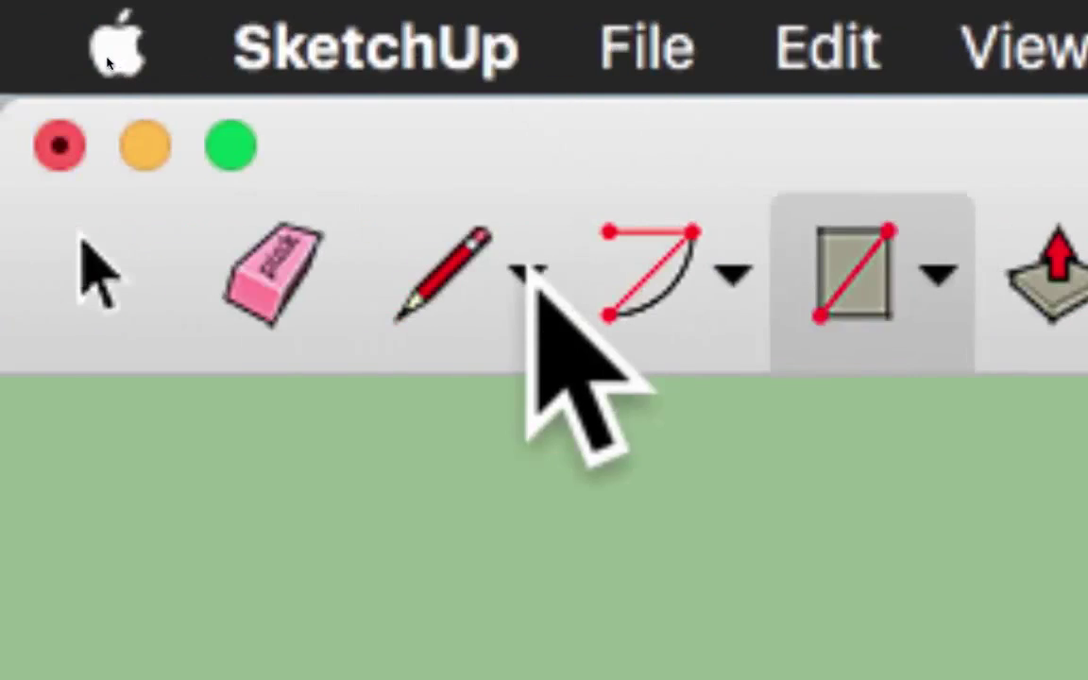
left_click(66, 241)
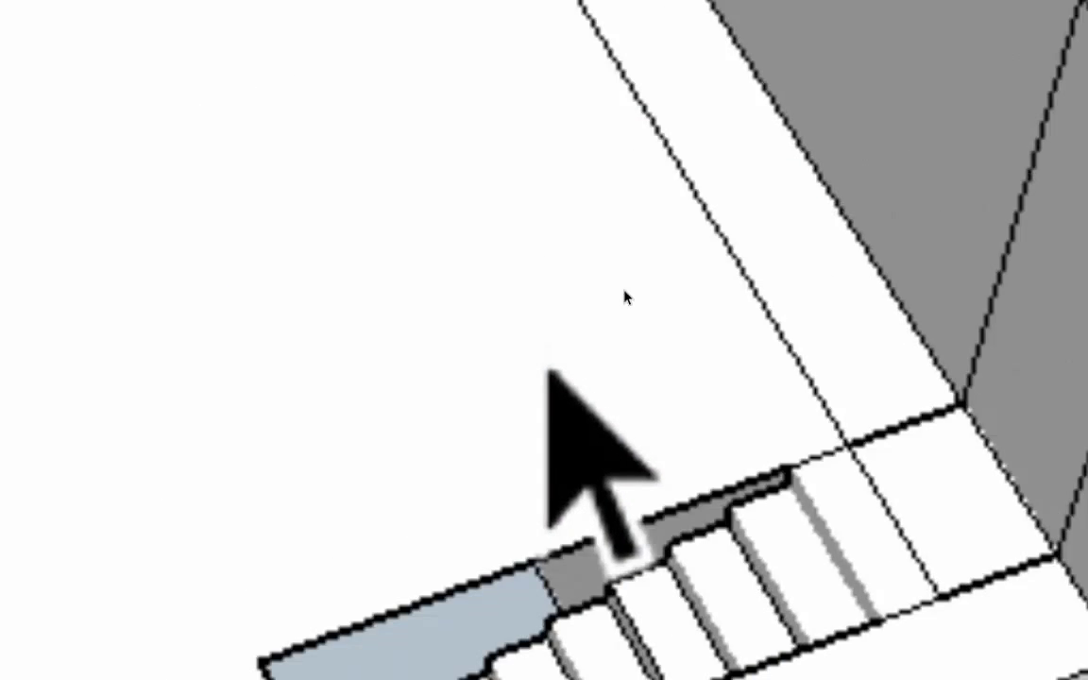
left_click(540, 341)
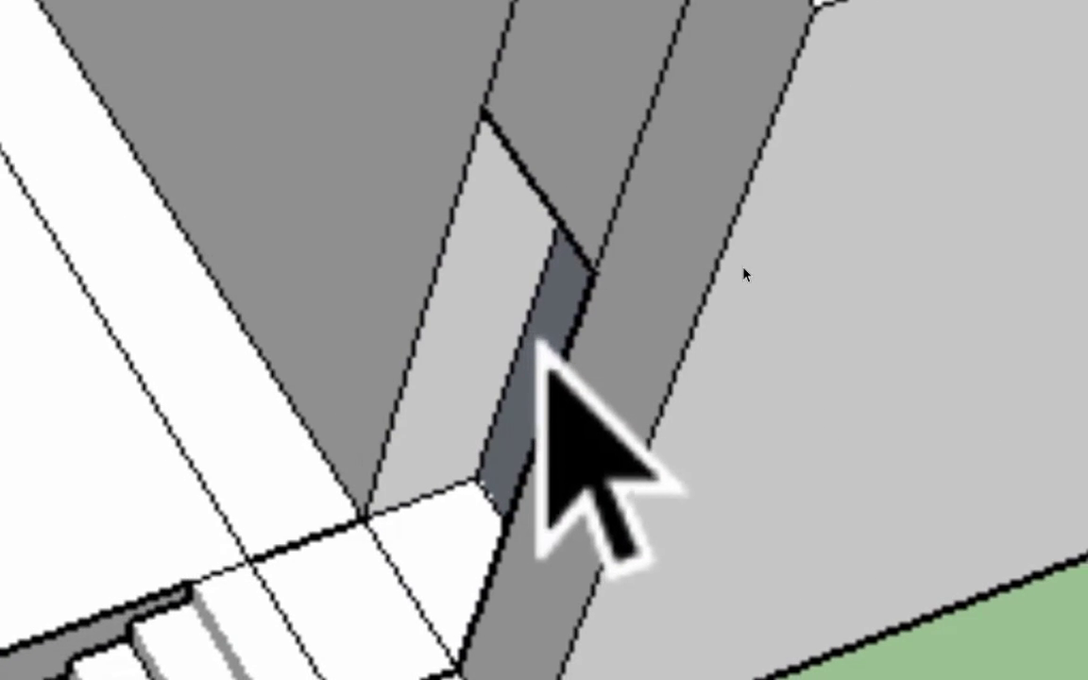
left_click(538, 342)
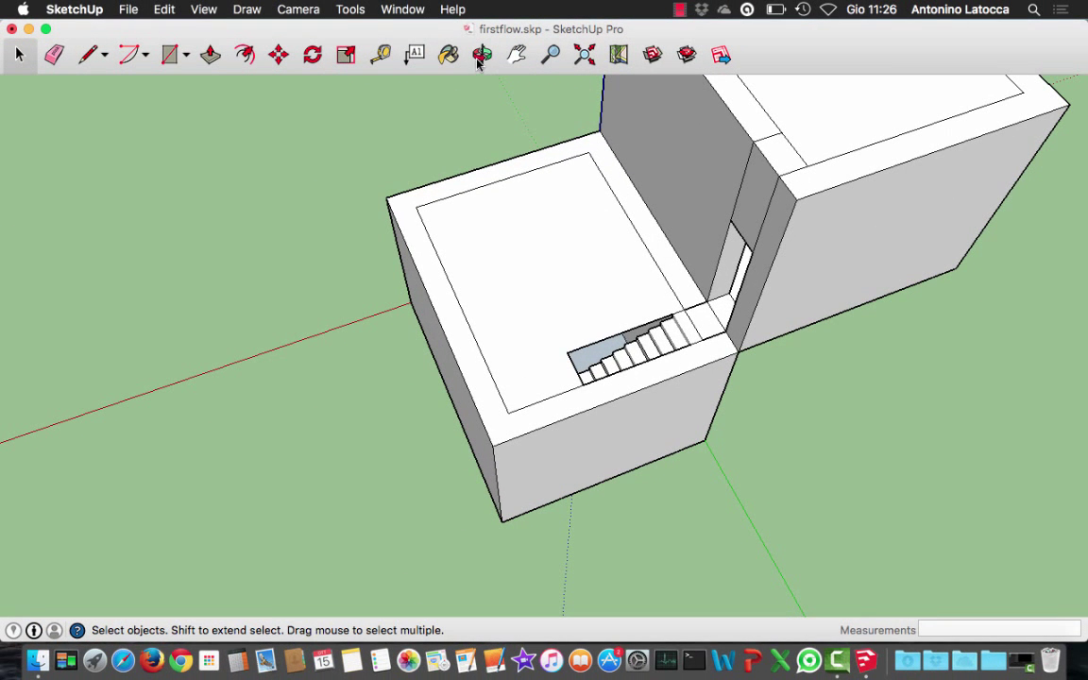
mouse_move(503, 364)
left_mouse_down()
mouse_move(920, 180)
mouse_move(1008, 175)
mouse_move(826, 243)
mouse_move(709, 170)
mouse_move(831, 116)
mouse_move(468, 221)
mouse_move(816, 260)
mouse_move(728, 117)
mouse_move(559, 151)
mouse_move(748, 136)
mouse_move(724, 398)
mouse_move(774, 574)
mouse_move(709, 442)
mouse_move(462, 331)
mouse_move(478, 301)
left_mouse_up()
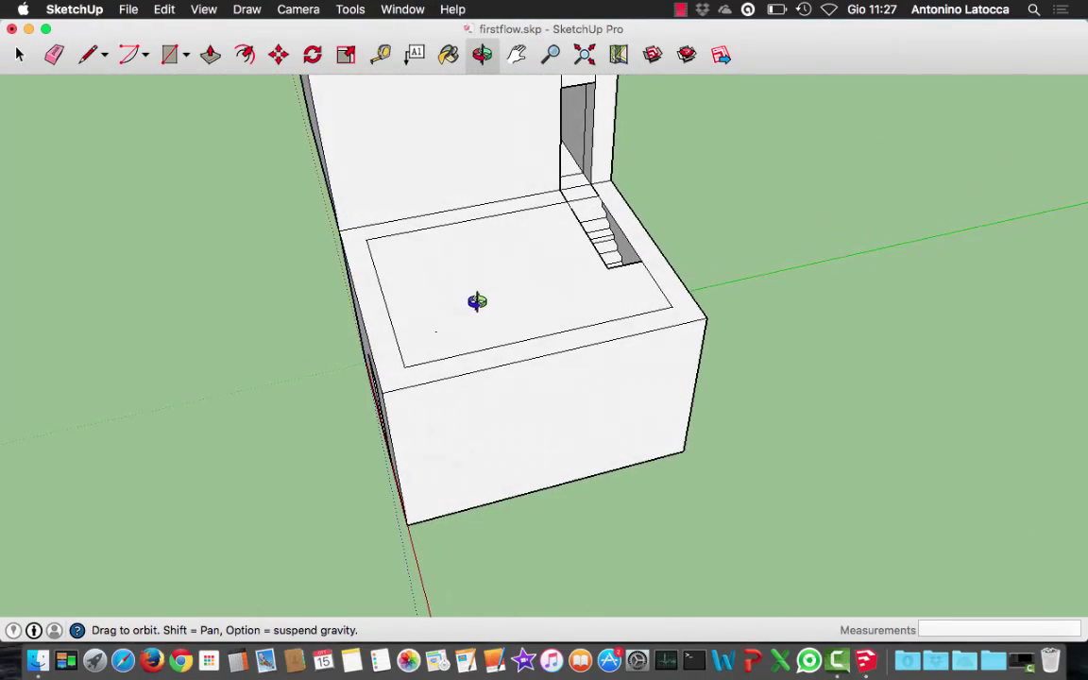
mouse_move(568, 182)
left_mouse_down()
mouse_move(565, 534)
mouse_move(532, 505)
left_mouse_up()
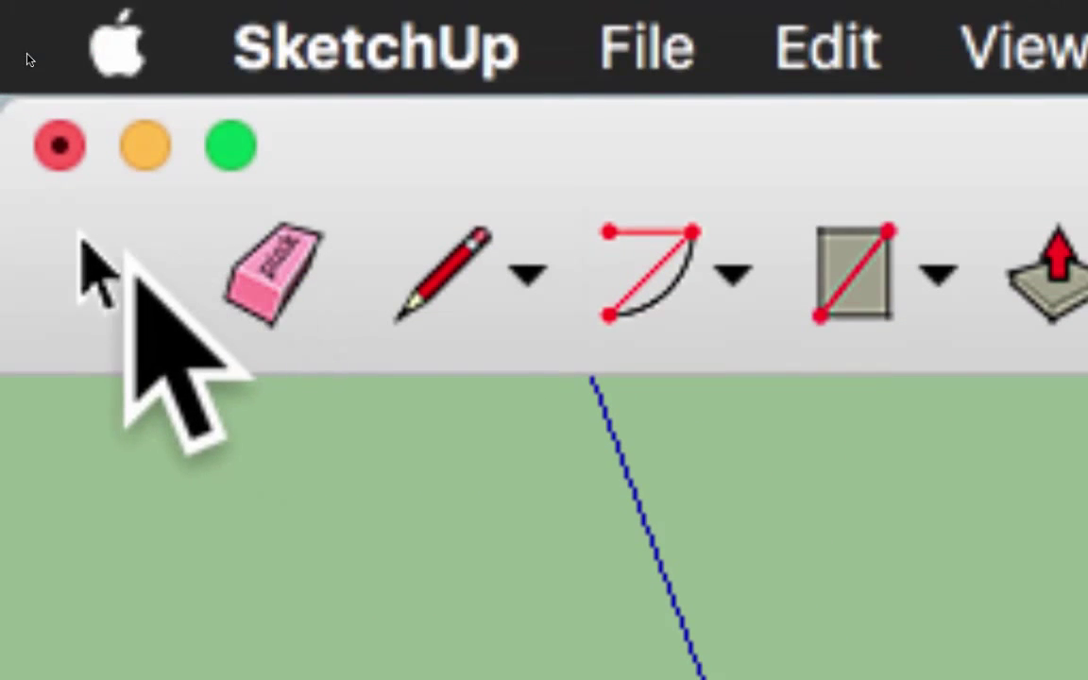
Erase the leftover edges on the tall box's wall beside the doorway, then view the whole model
left_click(94, 175)
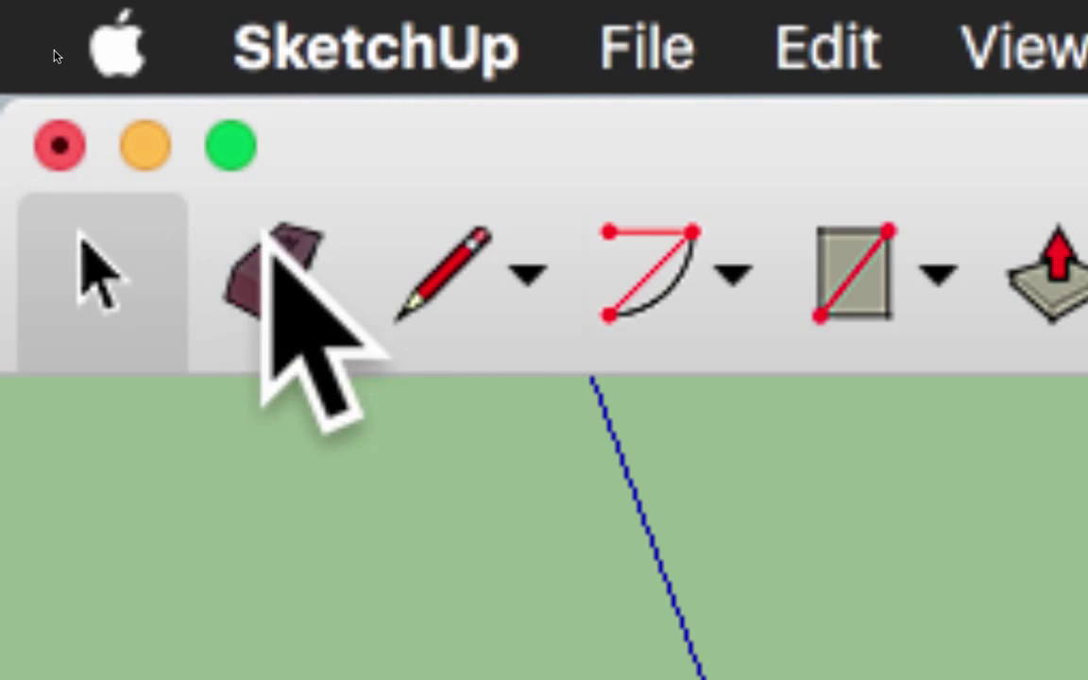
left_click(274, 267)
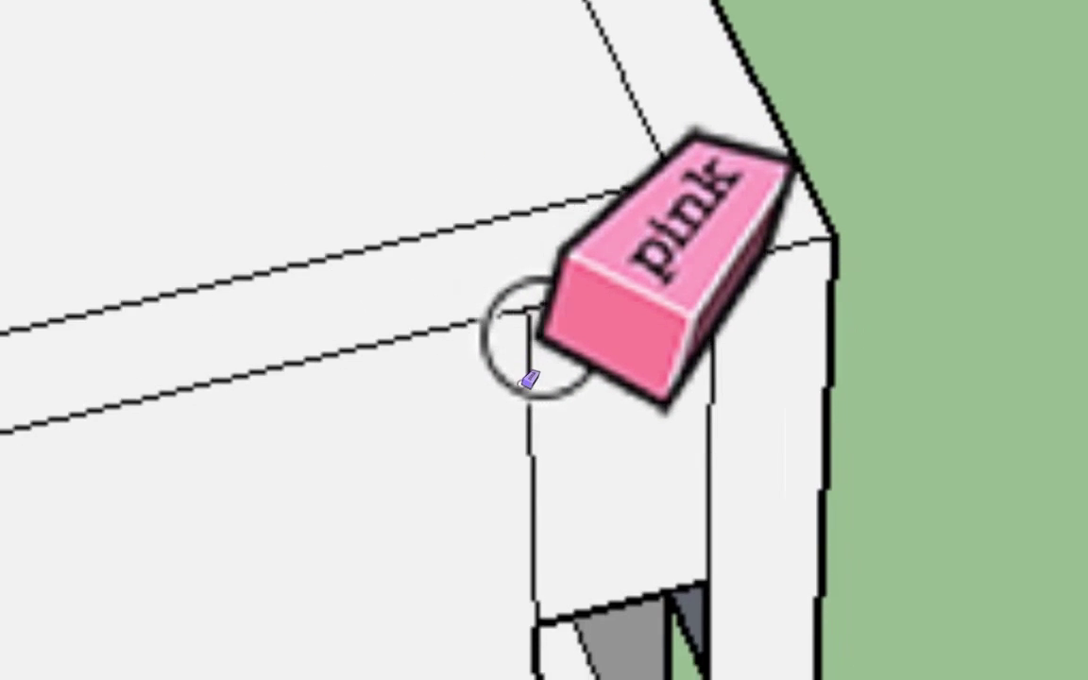
left_click(526, 376)
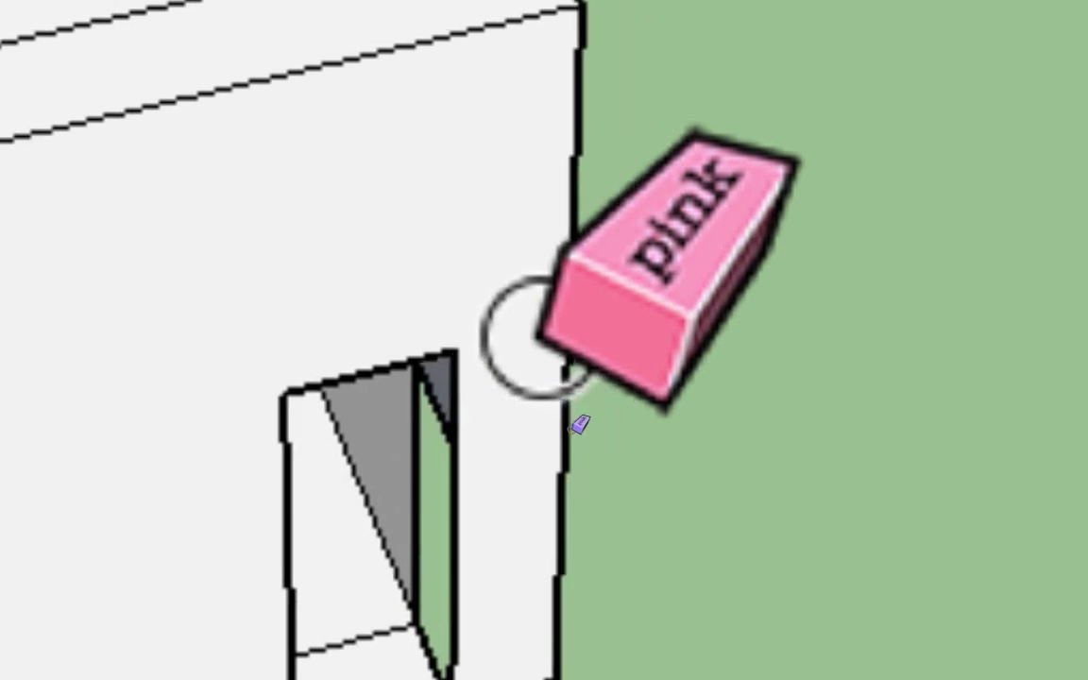
key("o")
scroll(378, 184, "down", 5)
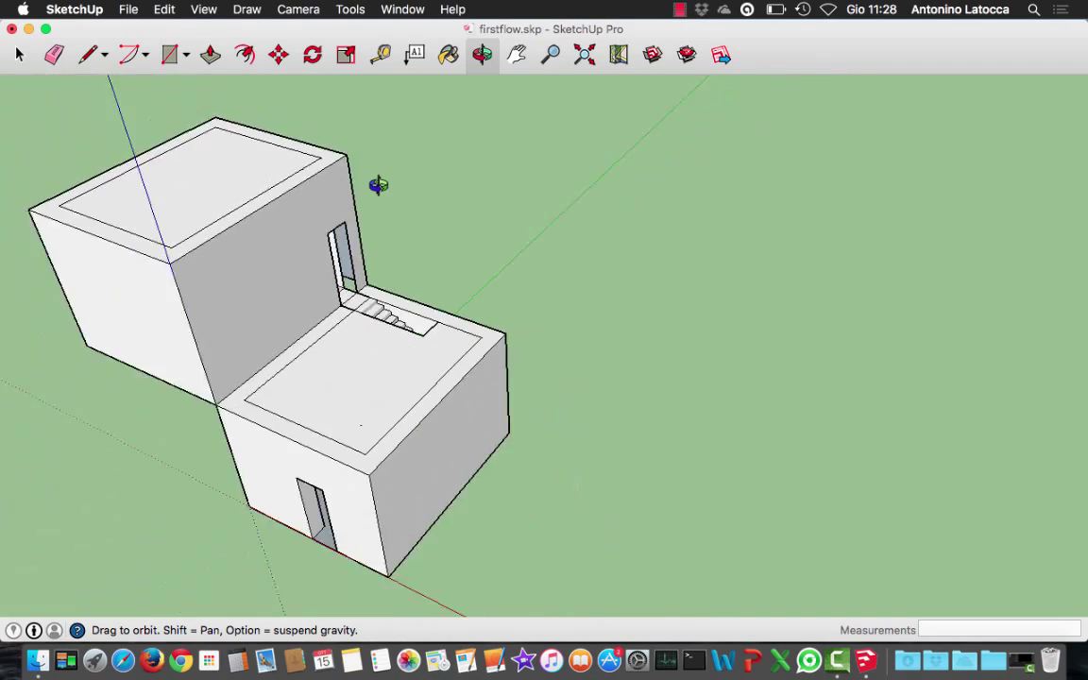
mouse_move(281, 319)
left_mouse_down()
mouse_move(503, 263)
mouse_move(608, 143)
mouse_move(575, 214)
mouse_move(452, 158)
mouse_move(677, 146)
mouse_move(761, 165)
mouse_move(779, 201)
mouse_move(506, 231)
mouse_move(672, 209)
mouse_move(722, 234)
mouse_move(677, 206)
mouse_move(675, 187)
mouse_move(659, 234)
mouse_move(559, 332)
mouse_move(574, 368)
left_mouse_up()
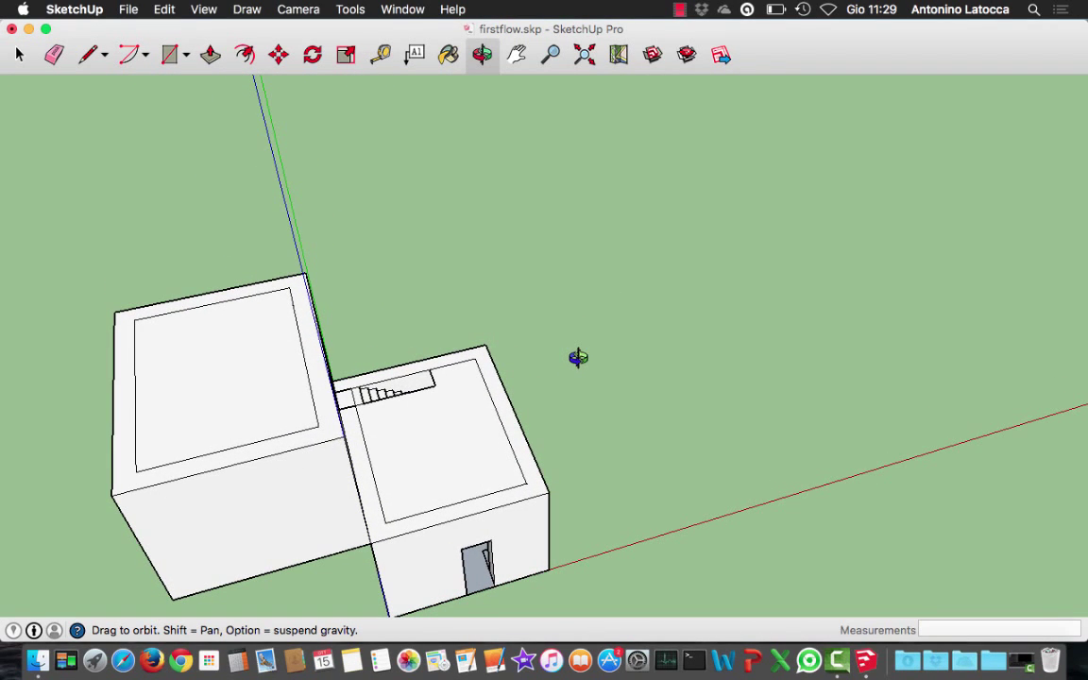